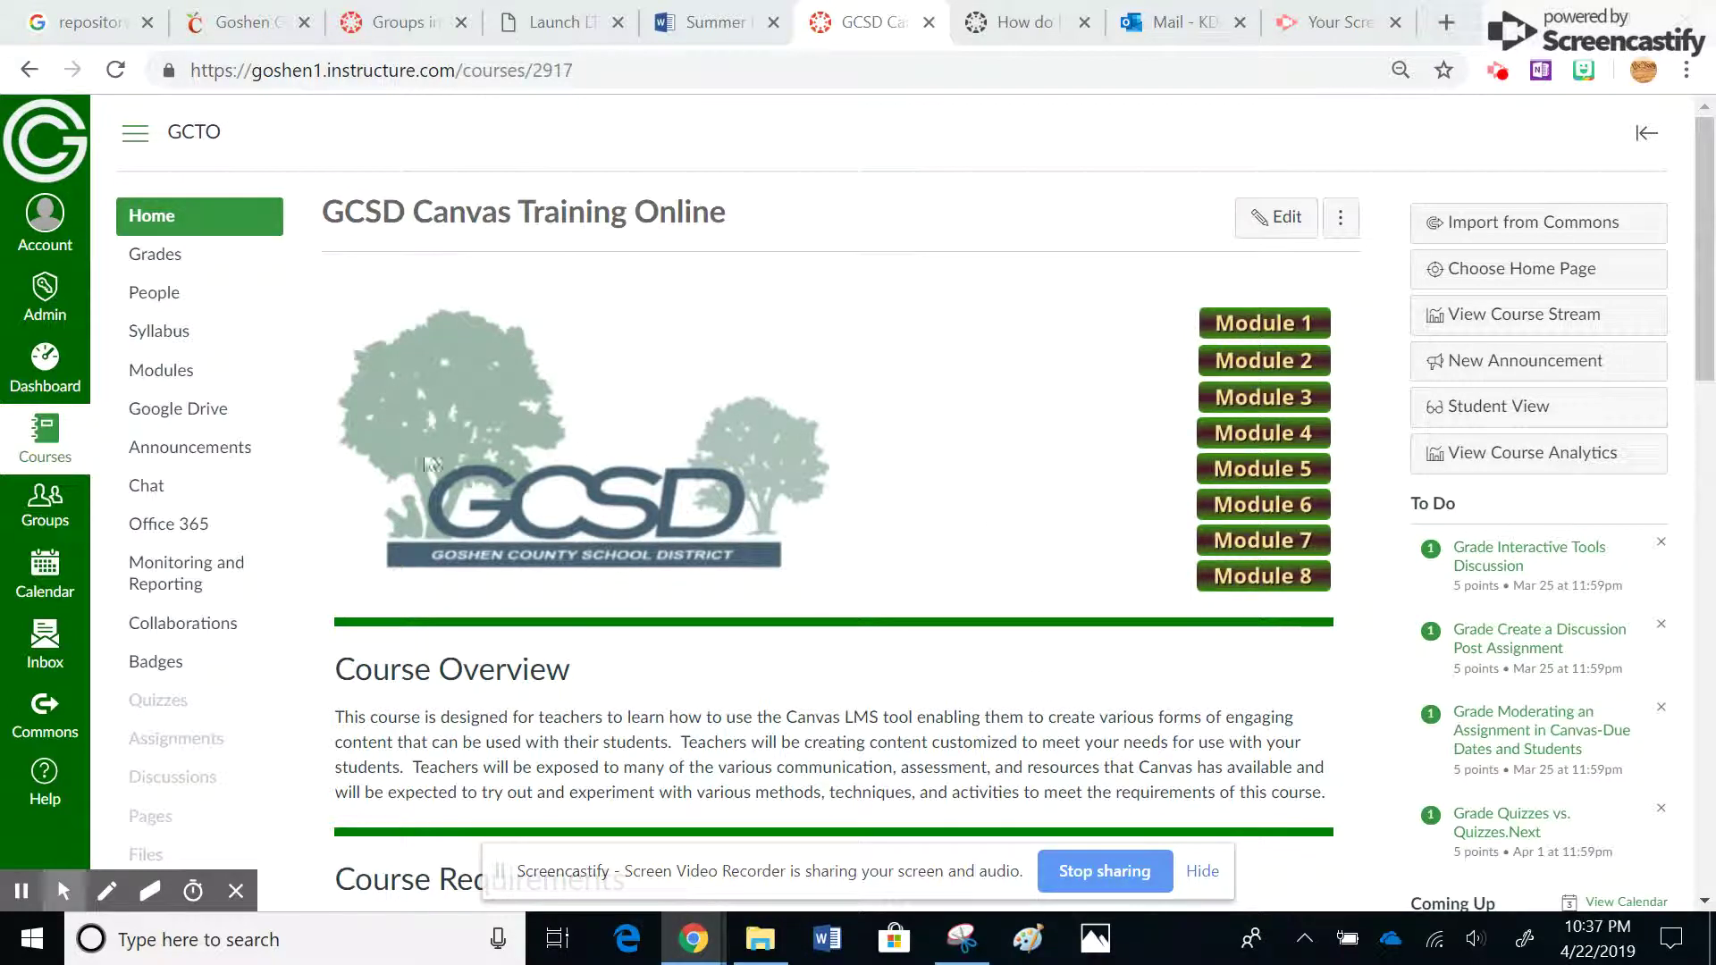
Step: Go to the course's People page listing the enrolled users
click(167, 302)
click(173, 301)
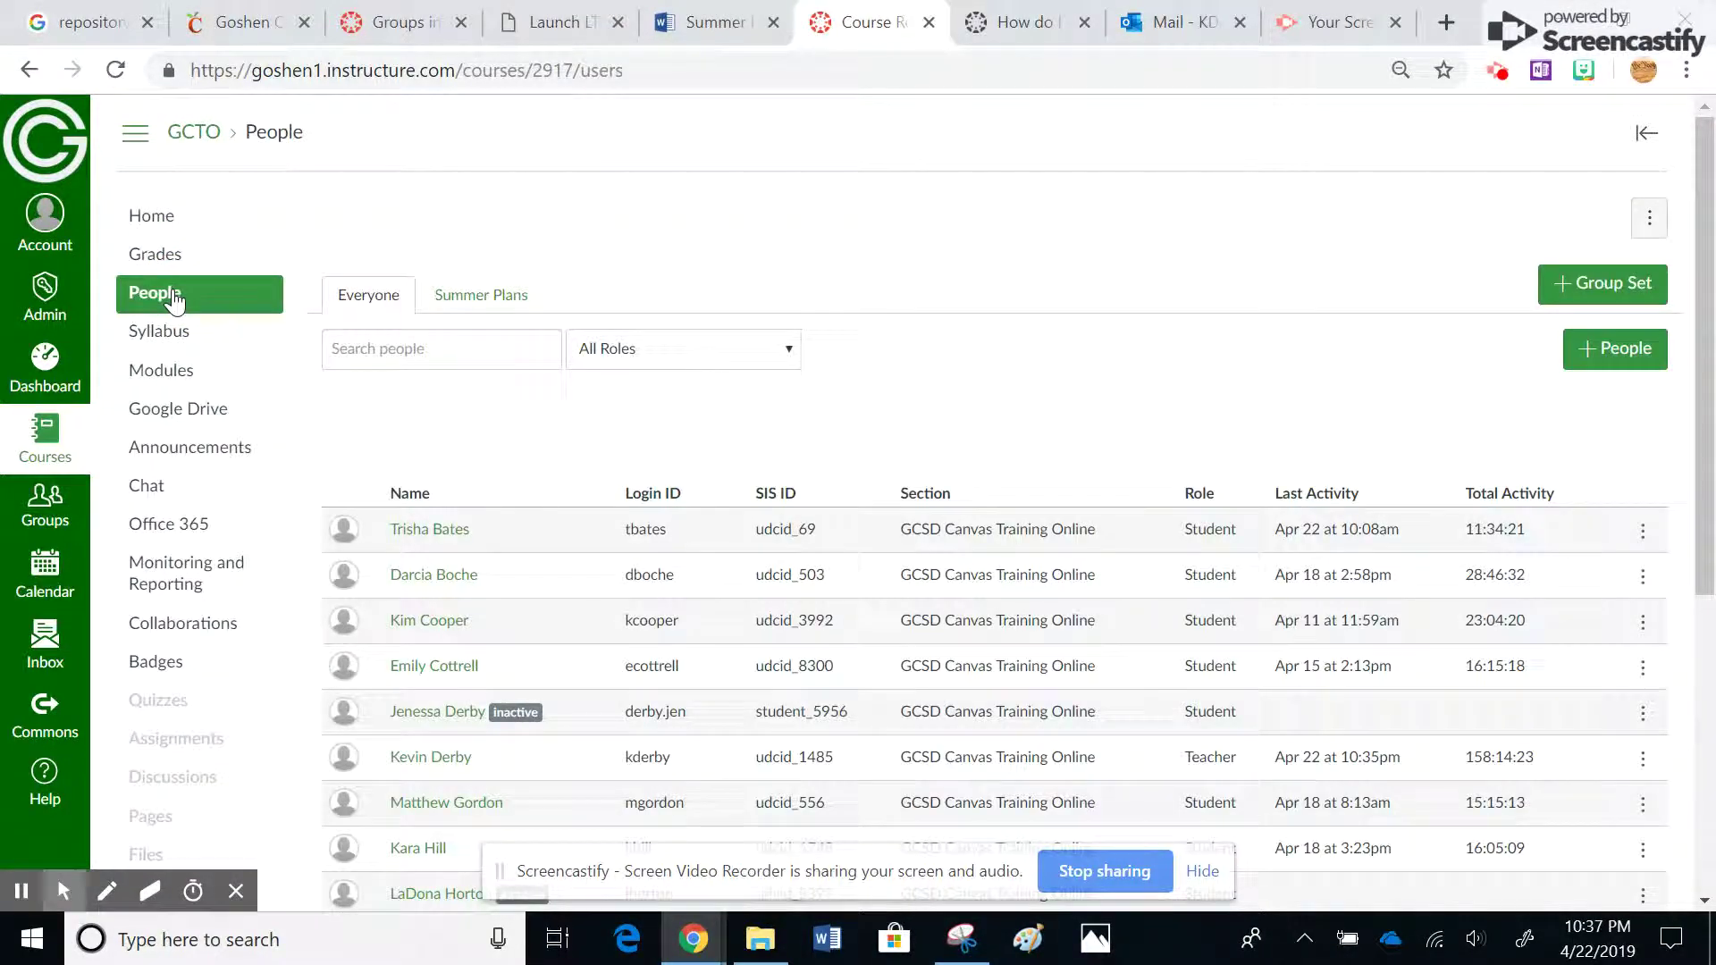
Step: Start a new group set named TEST Group that splits students into 2 groups
click(1599, 287)
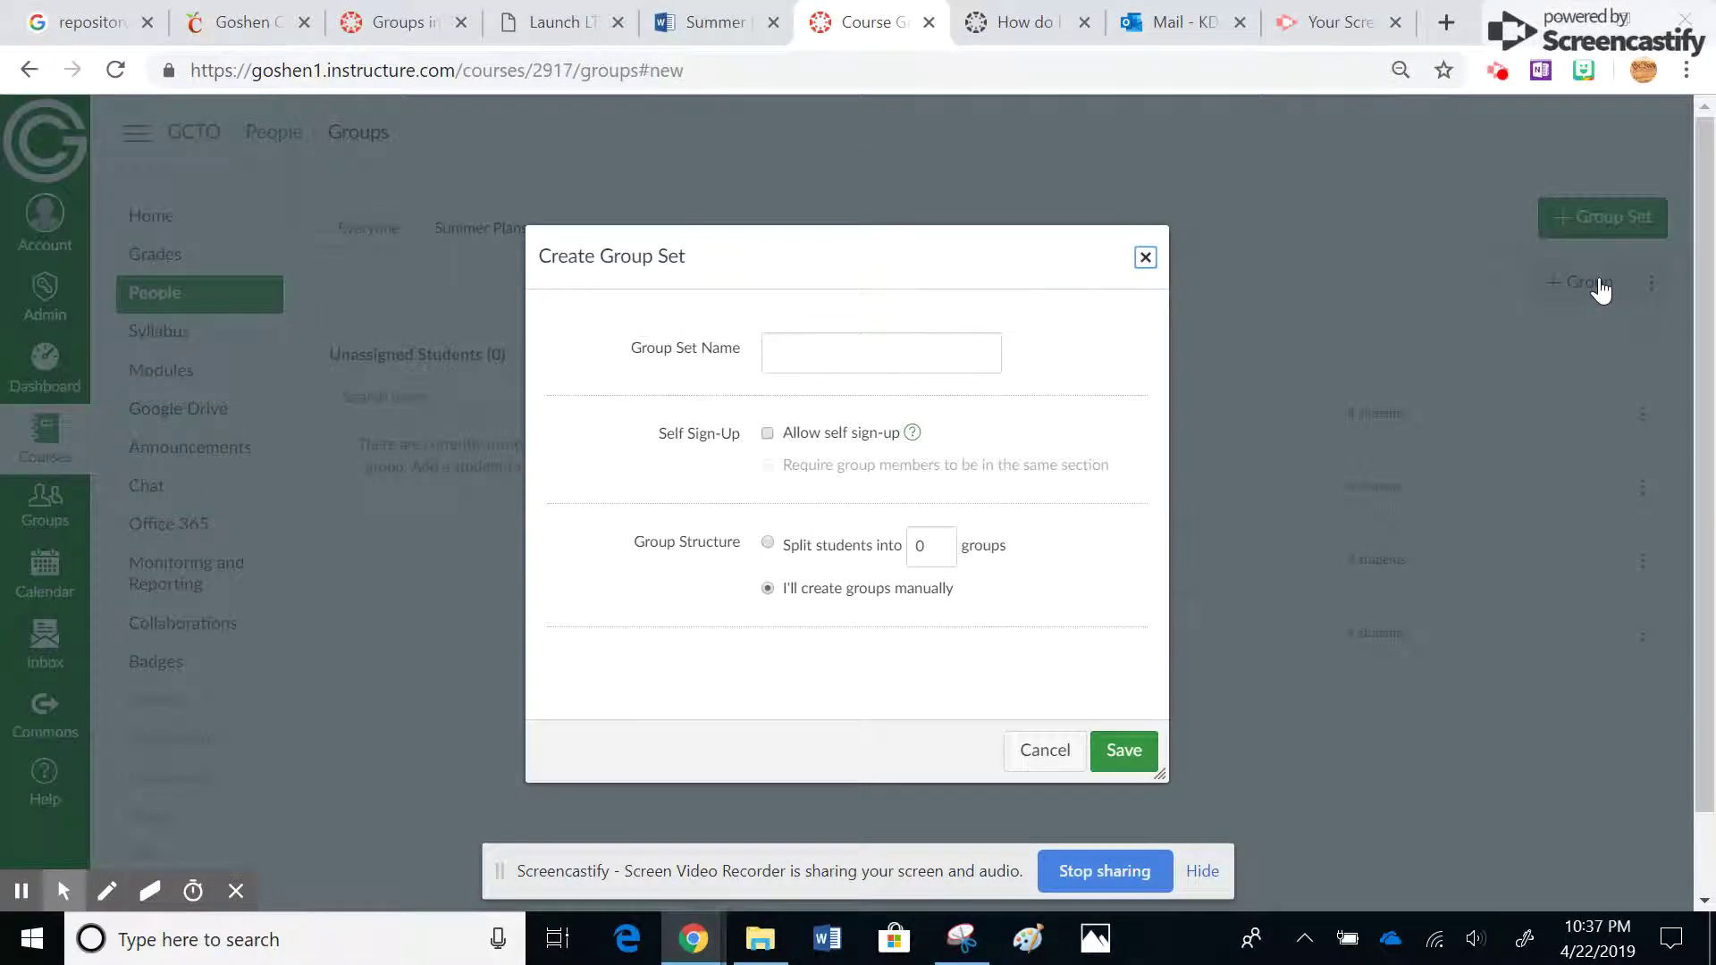
click(927, 356)
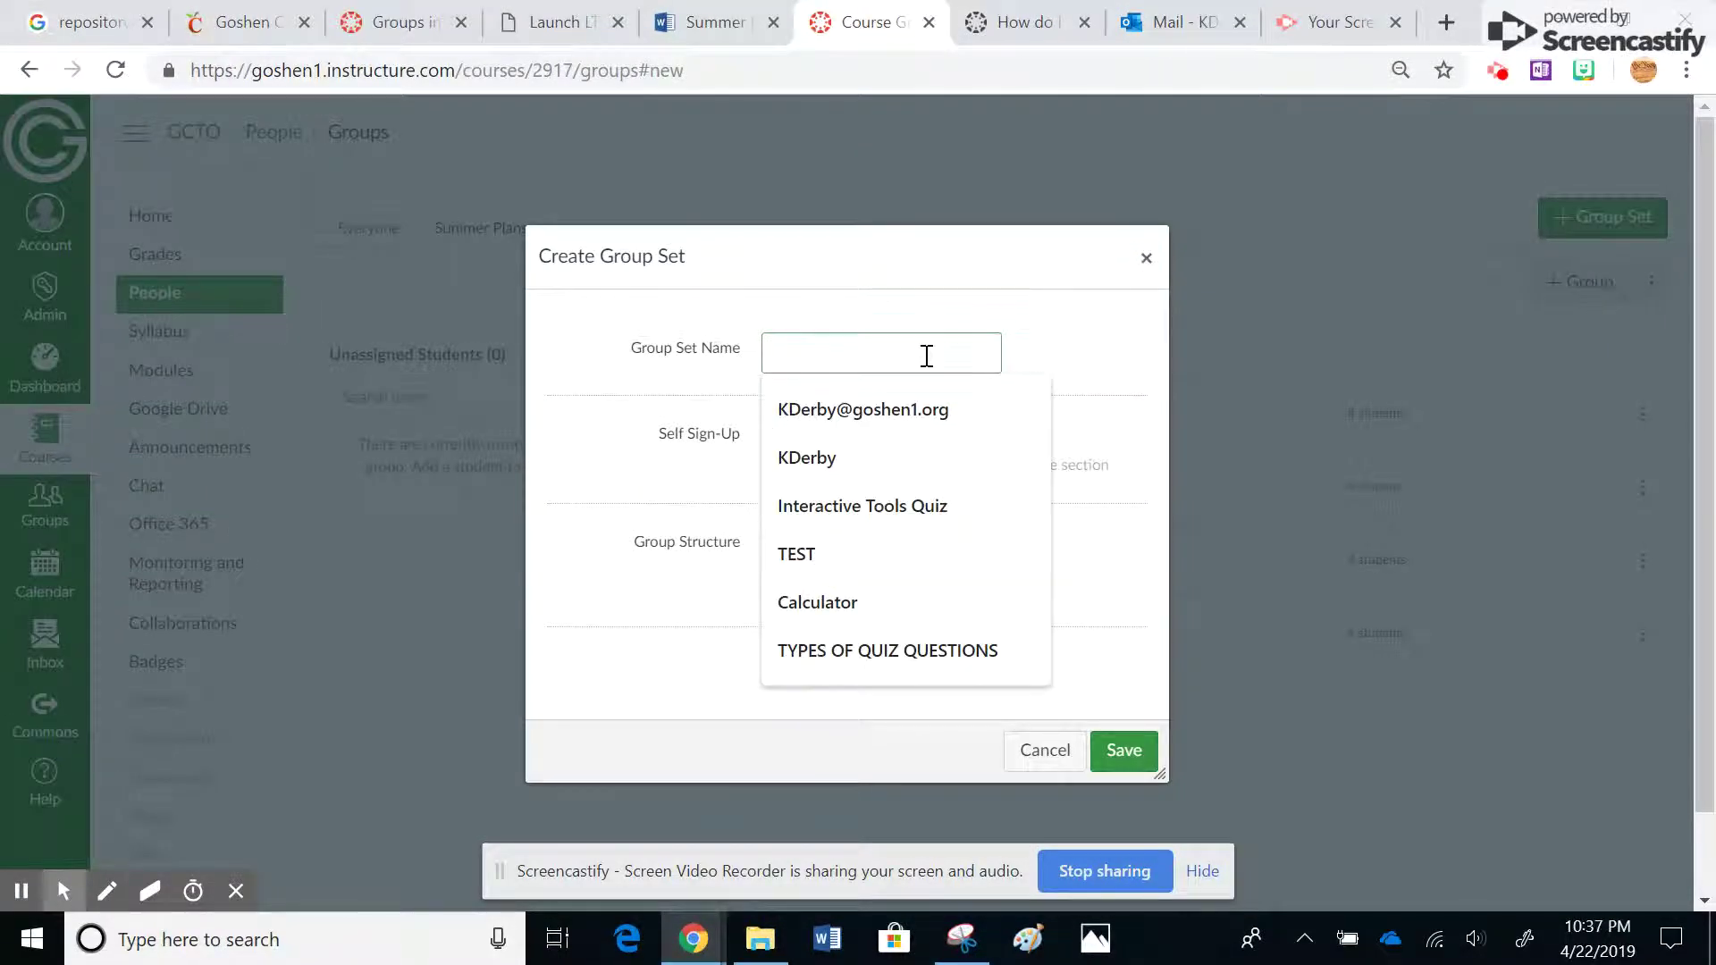
text(TEST Group)
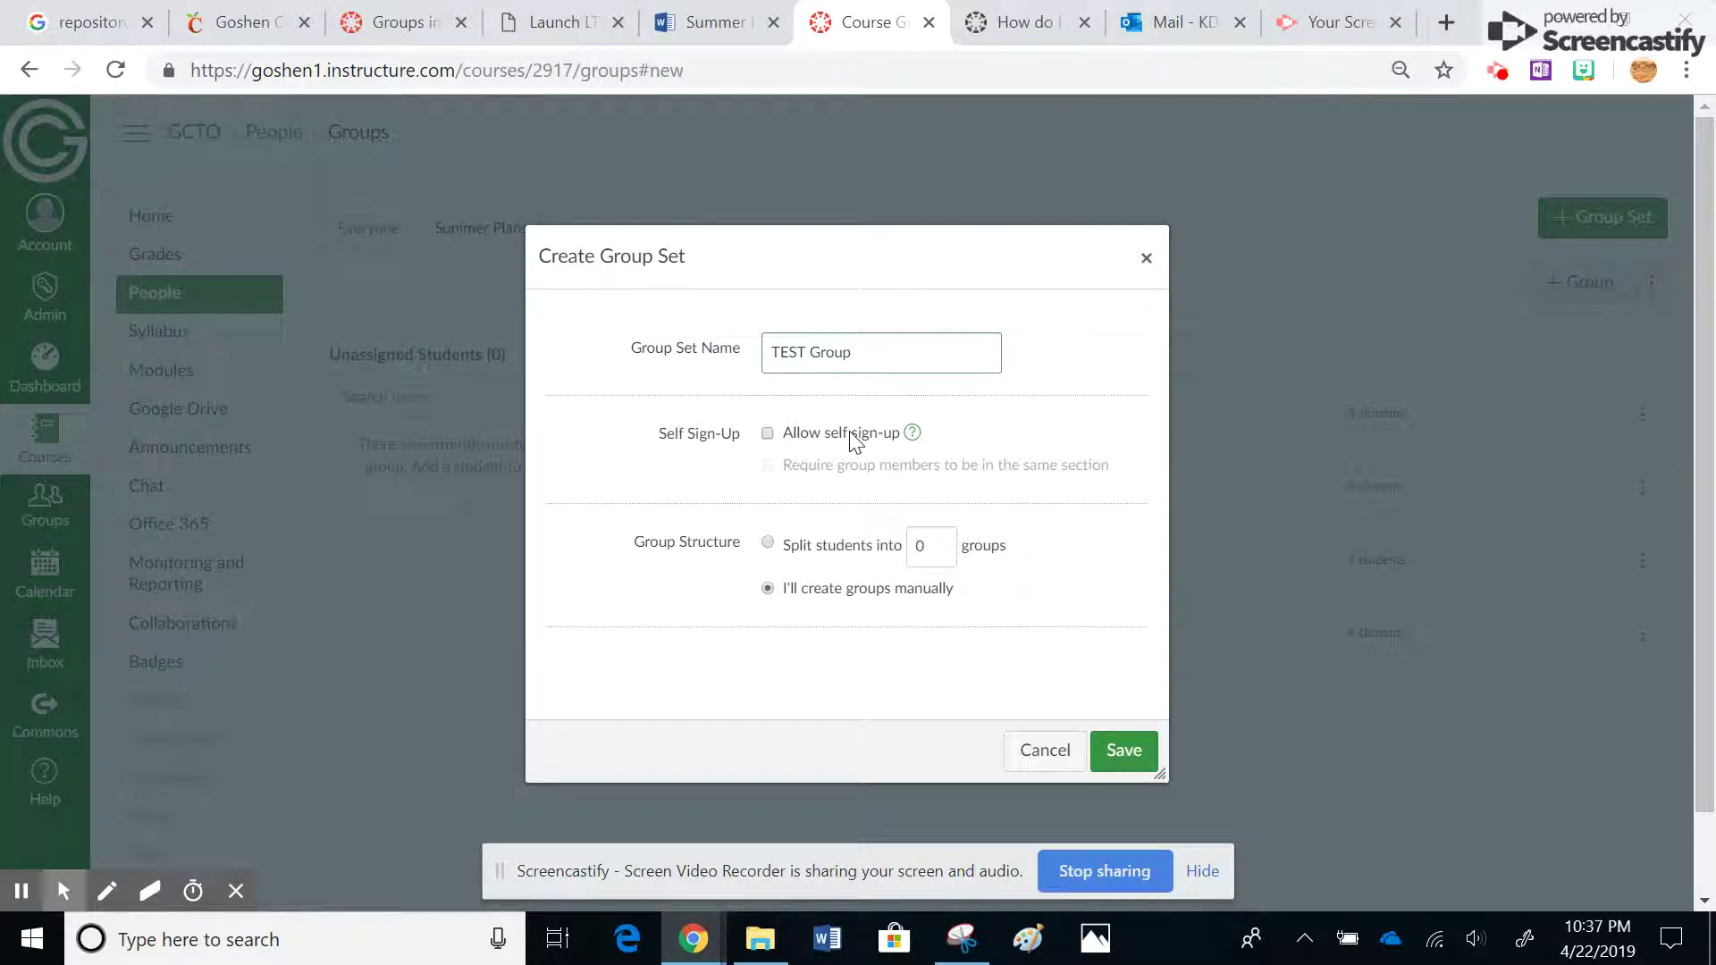
click(767, 543)
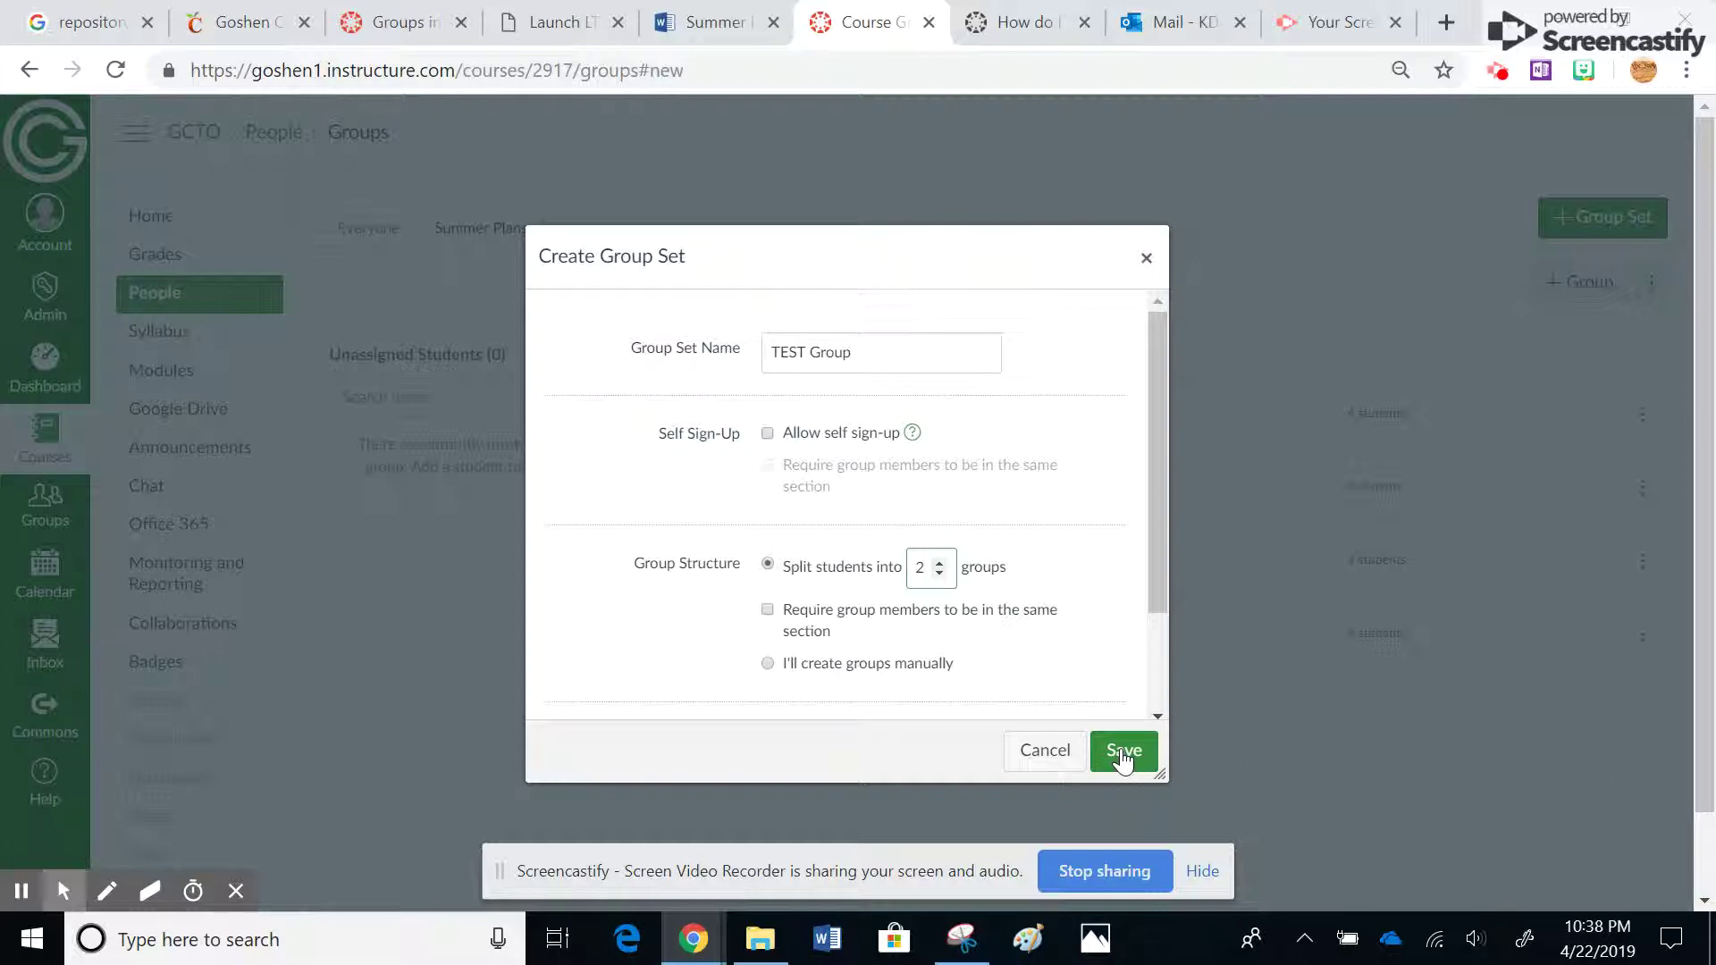
Step: Save TEST Group and expand TEST Group 1 and TEST Group 2 to see their eight members each
click(1122, 752)
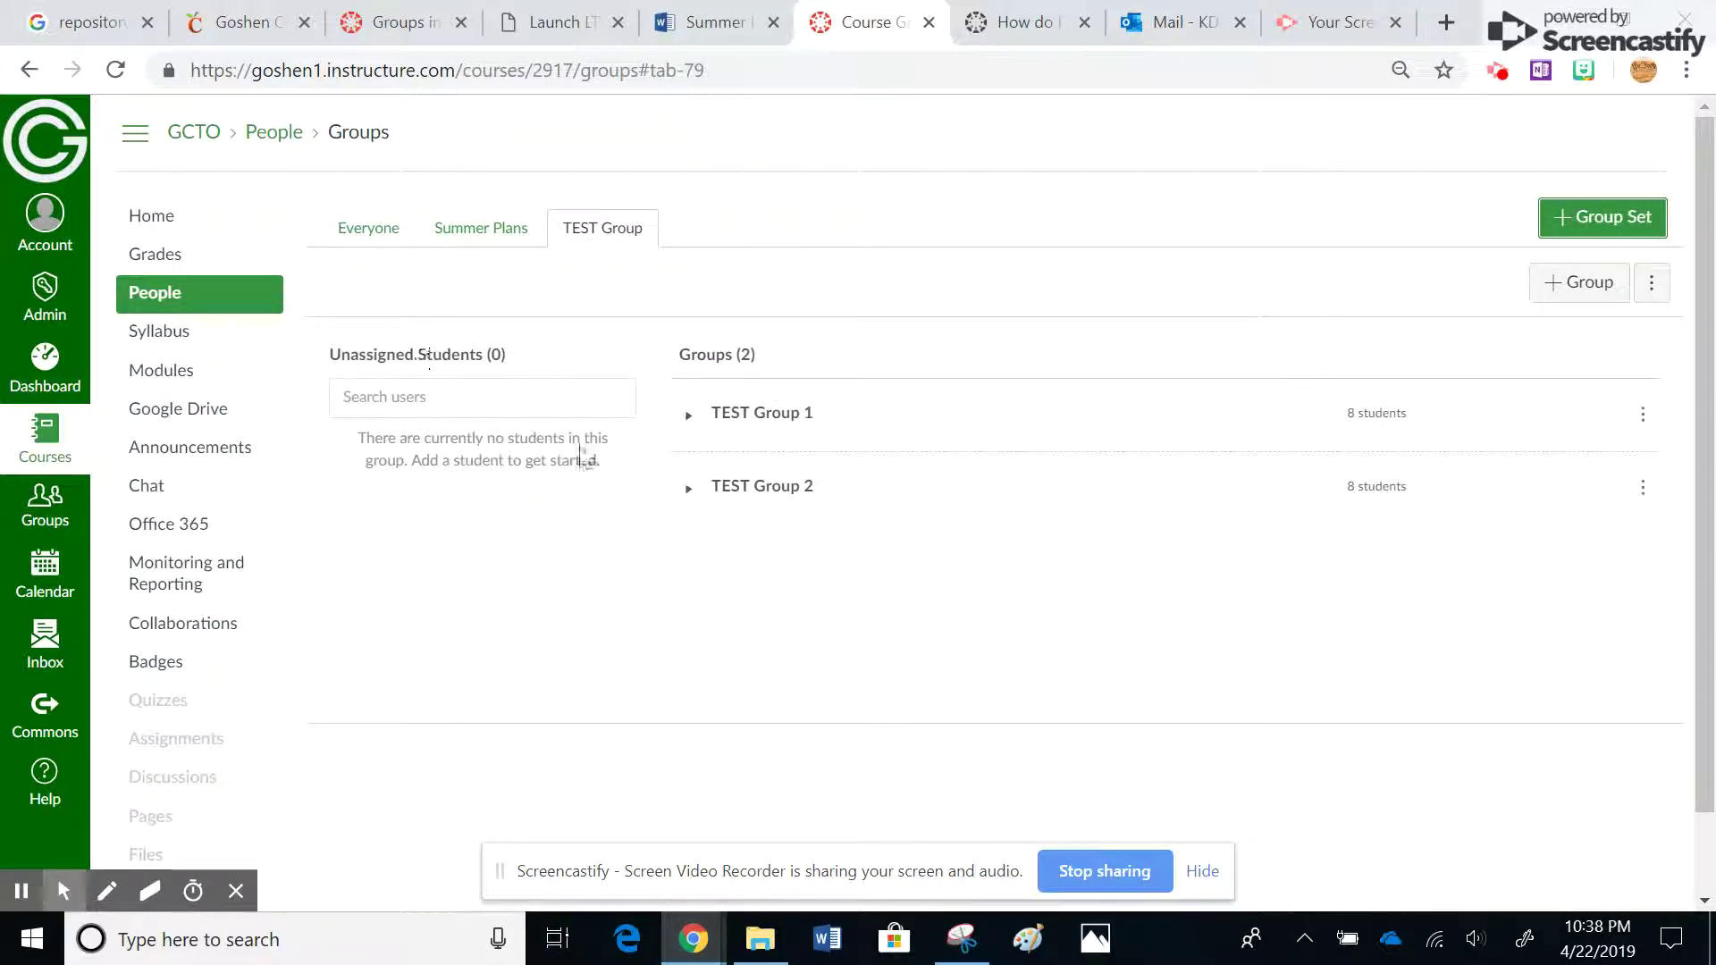
click(740, 414)
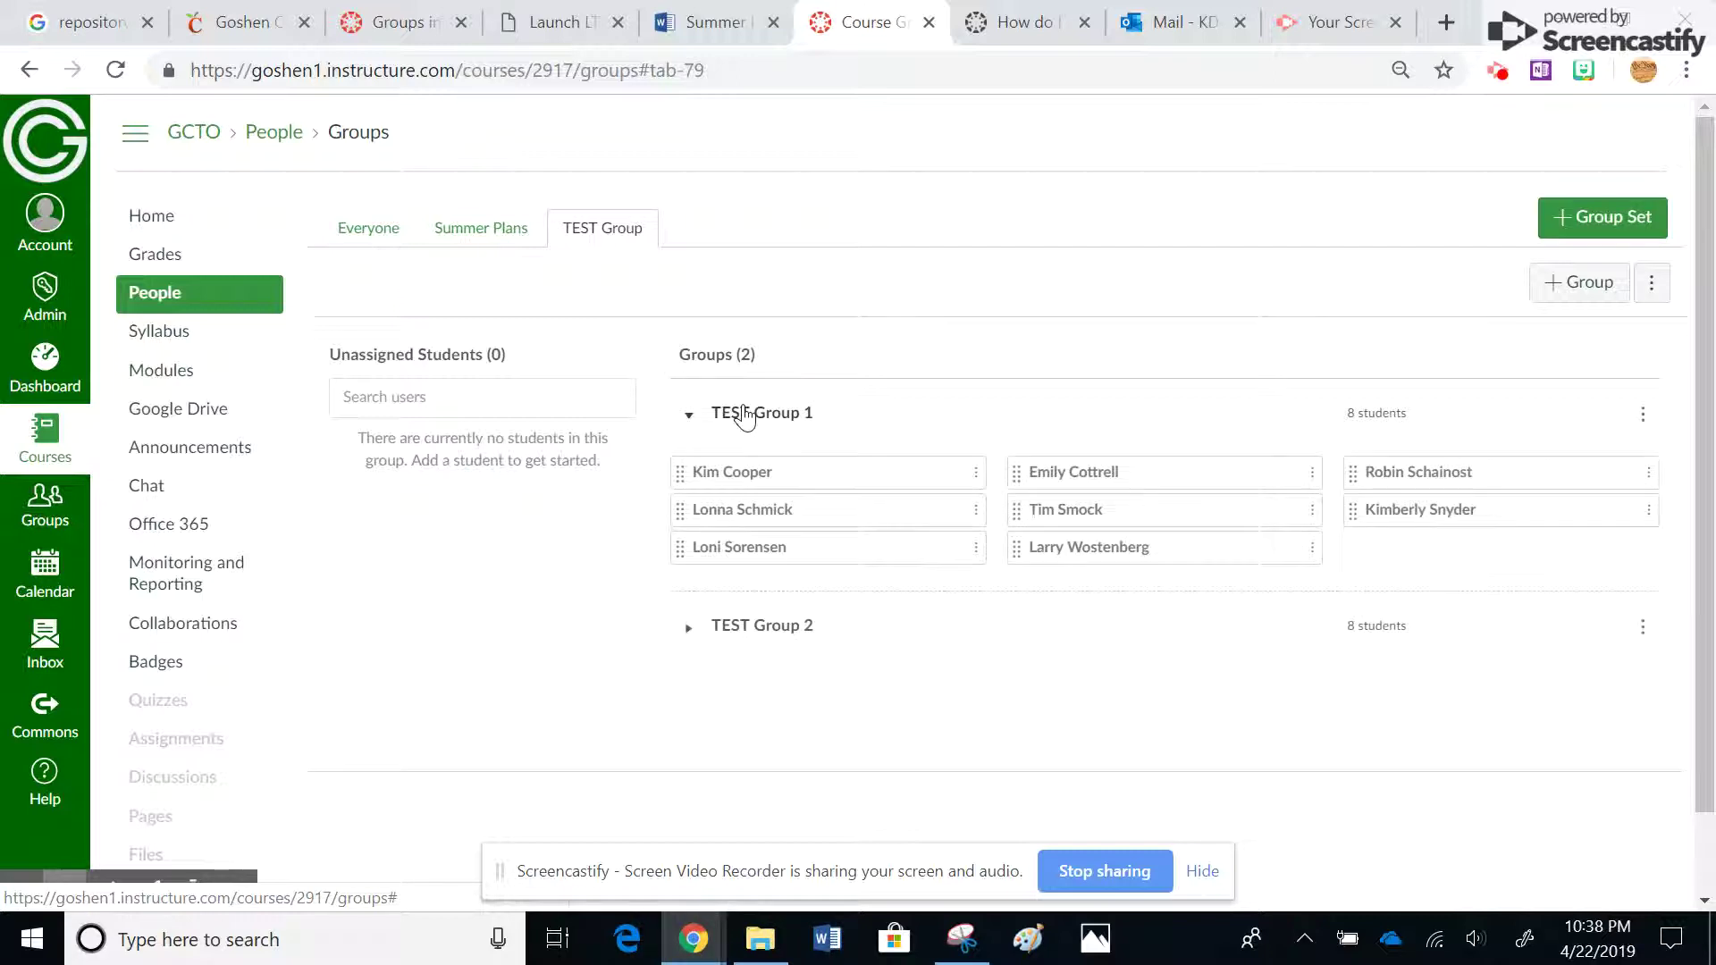
click(761, 627)
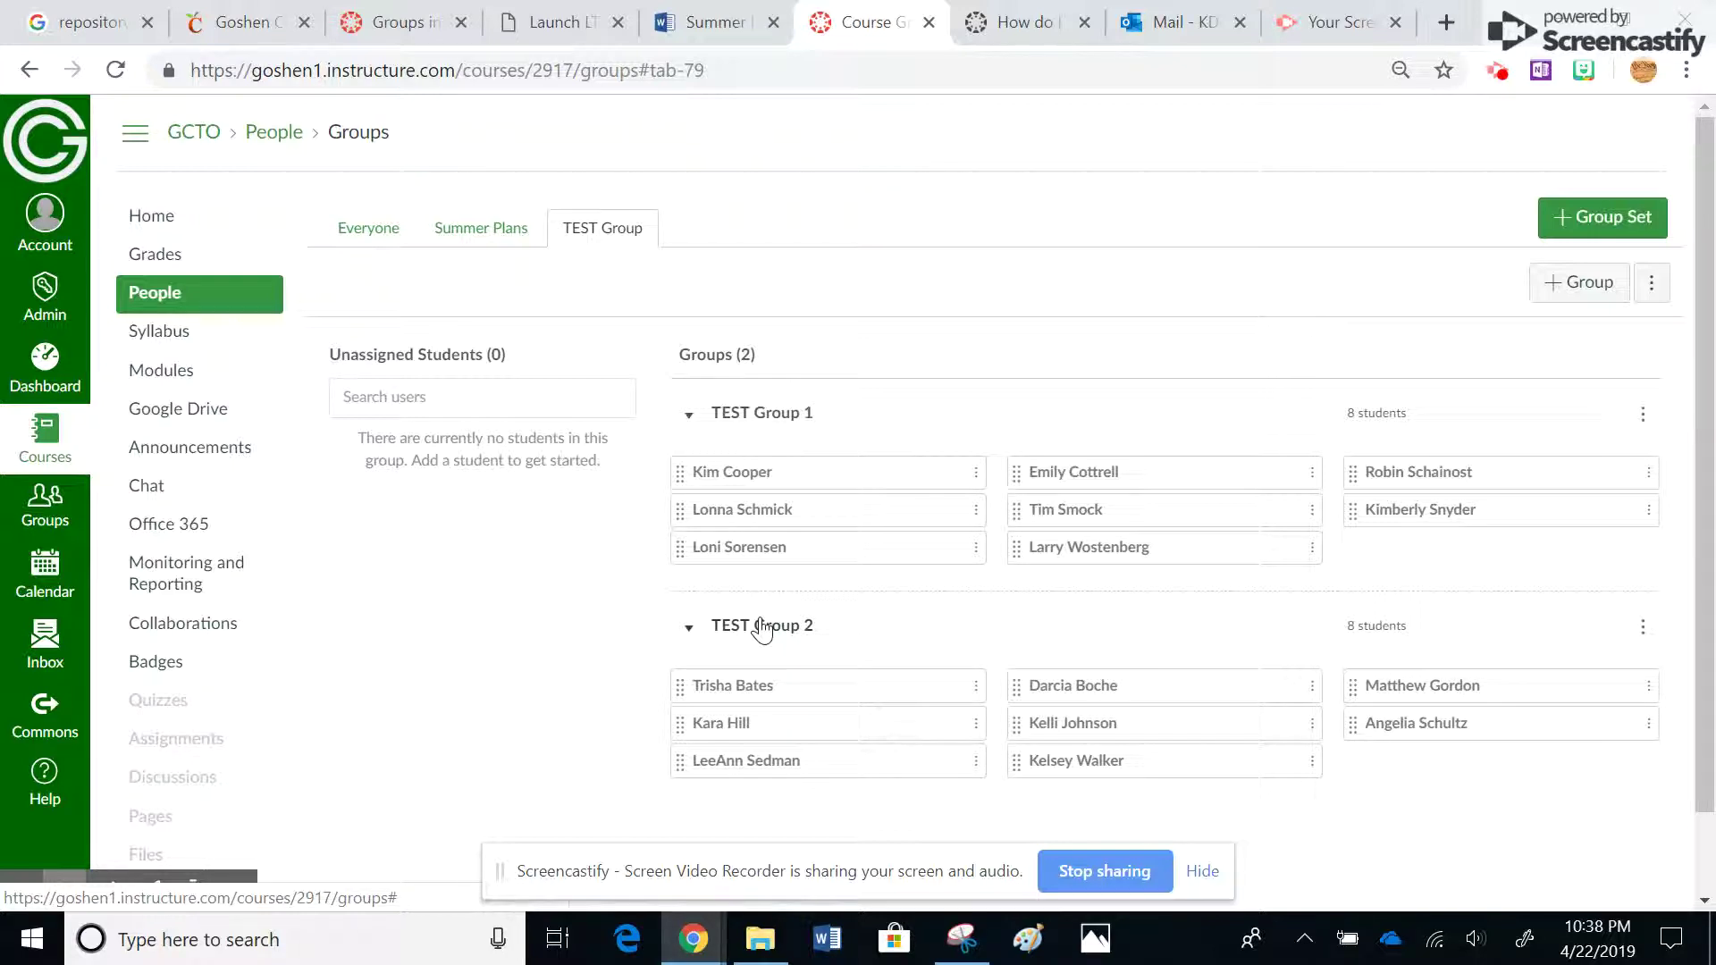
click(1602, 229)
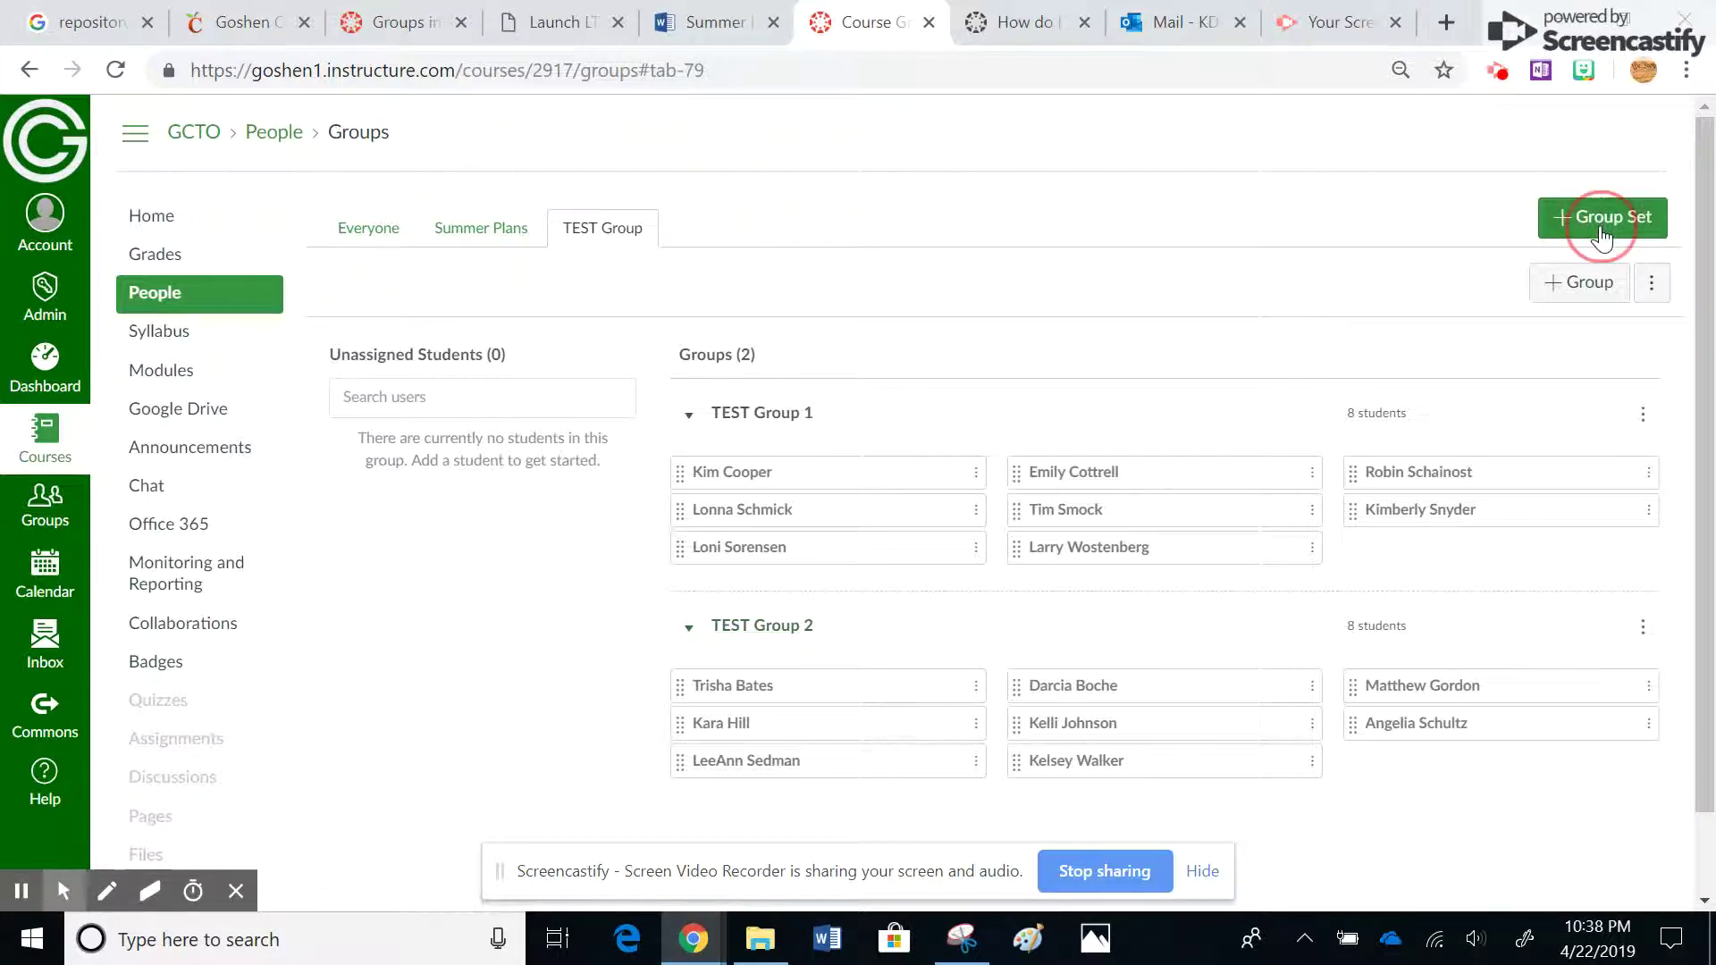
Step: Name the new group set DEMO Manual, choose creating groups manually, and save it
click(951, 361)
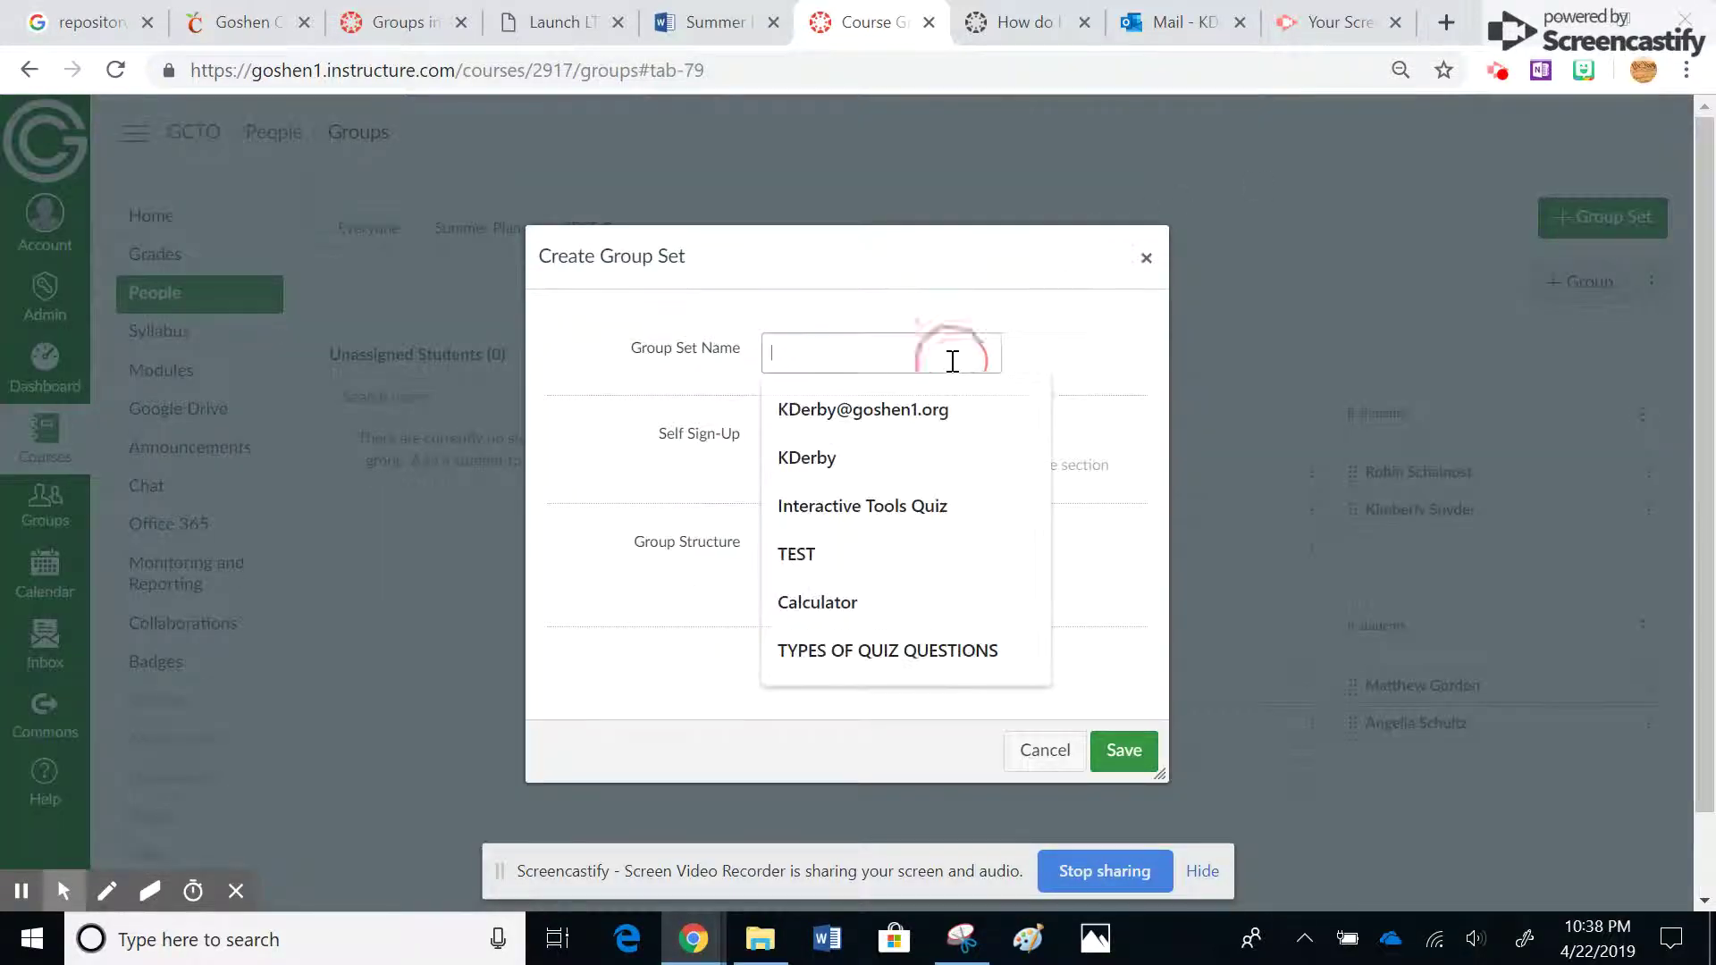
text(DEMO Manual)
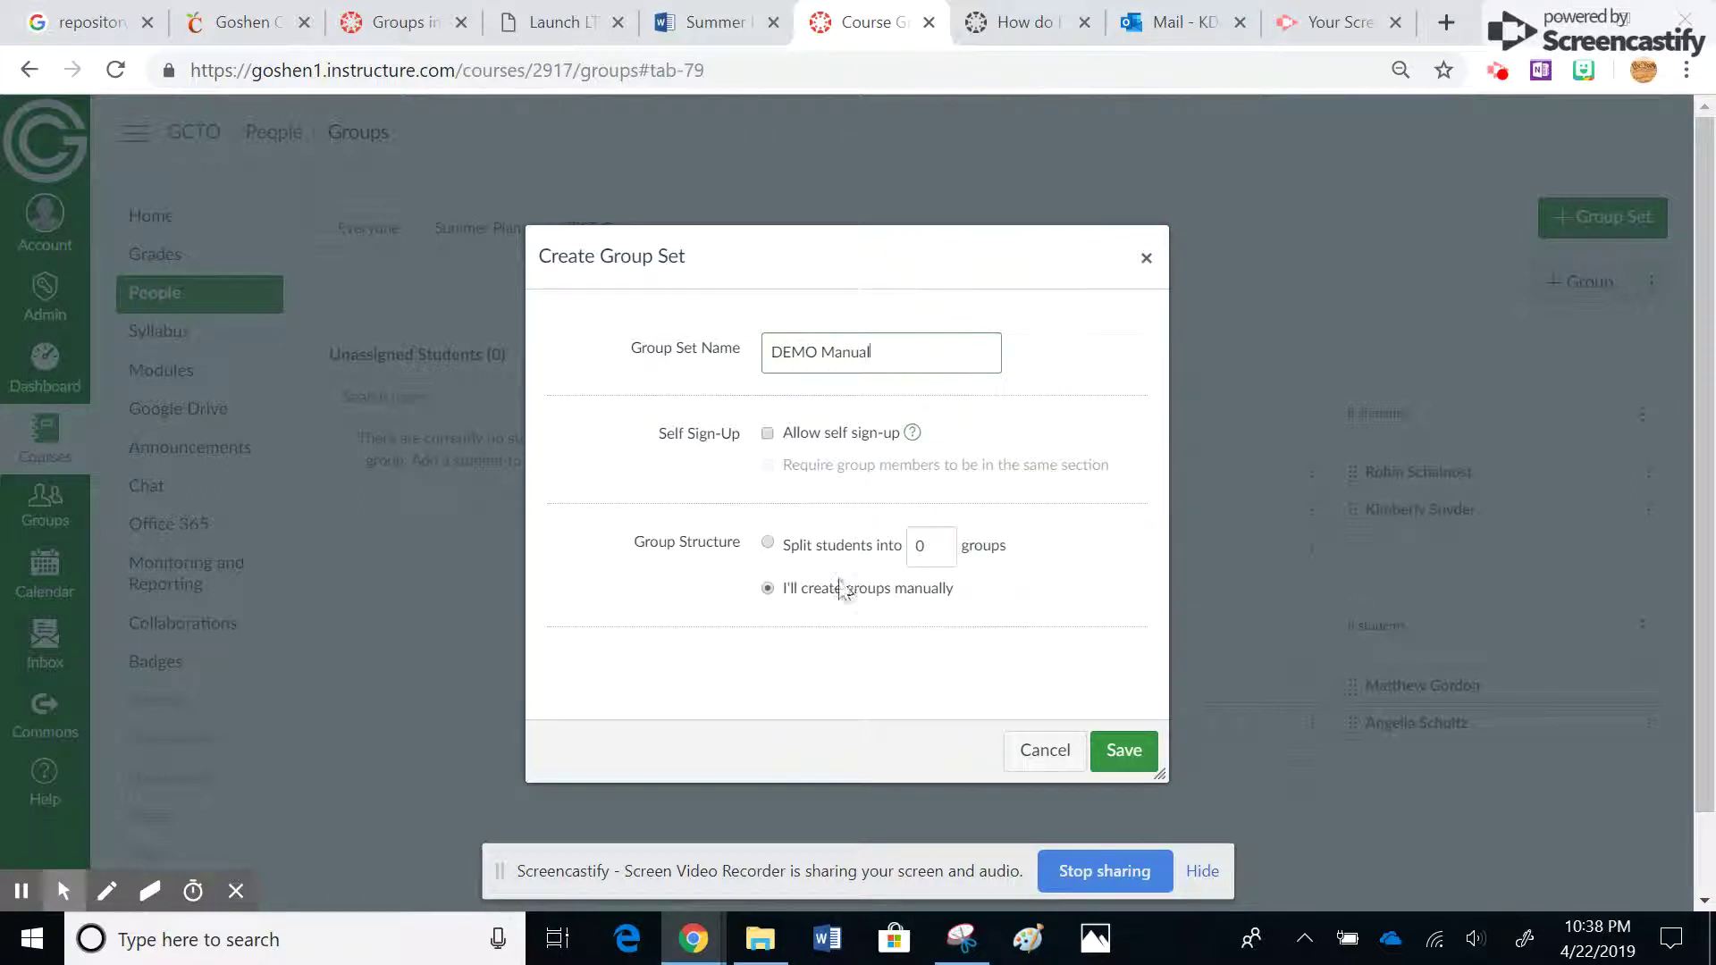
click(941, 545)
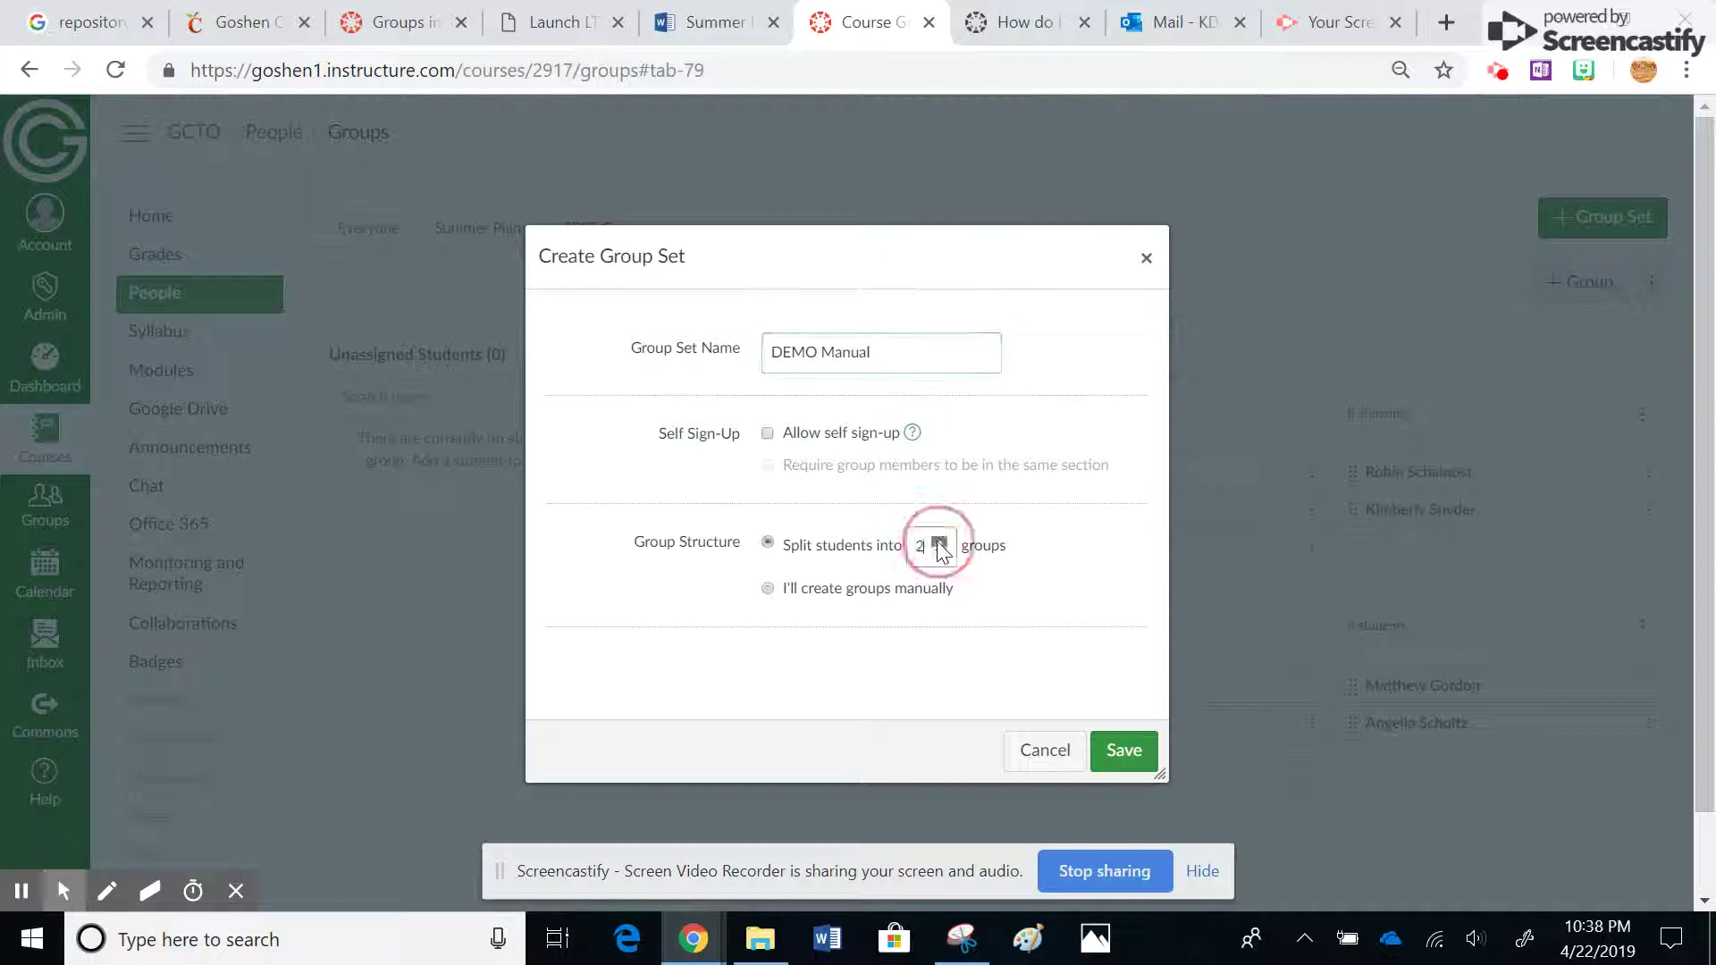
click(940, 563)
double_click(939, 563)
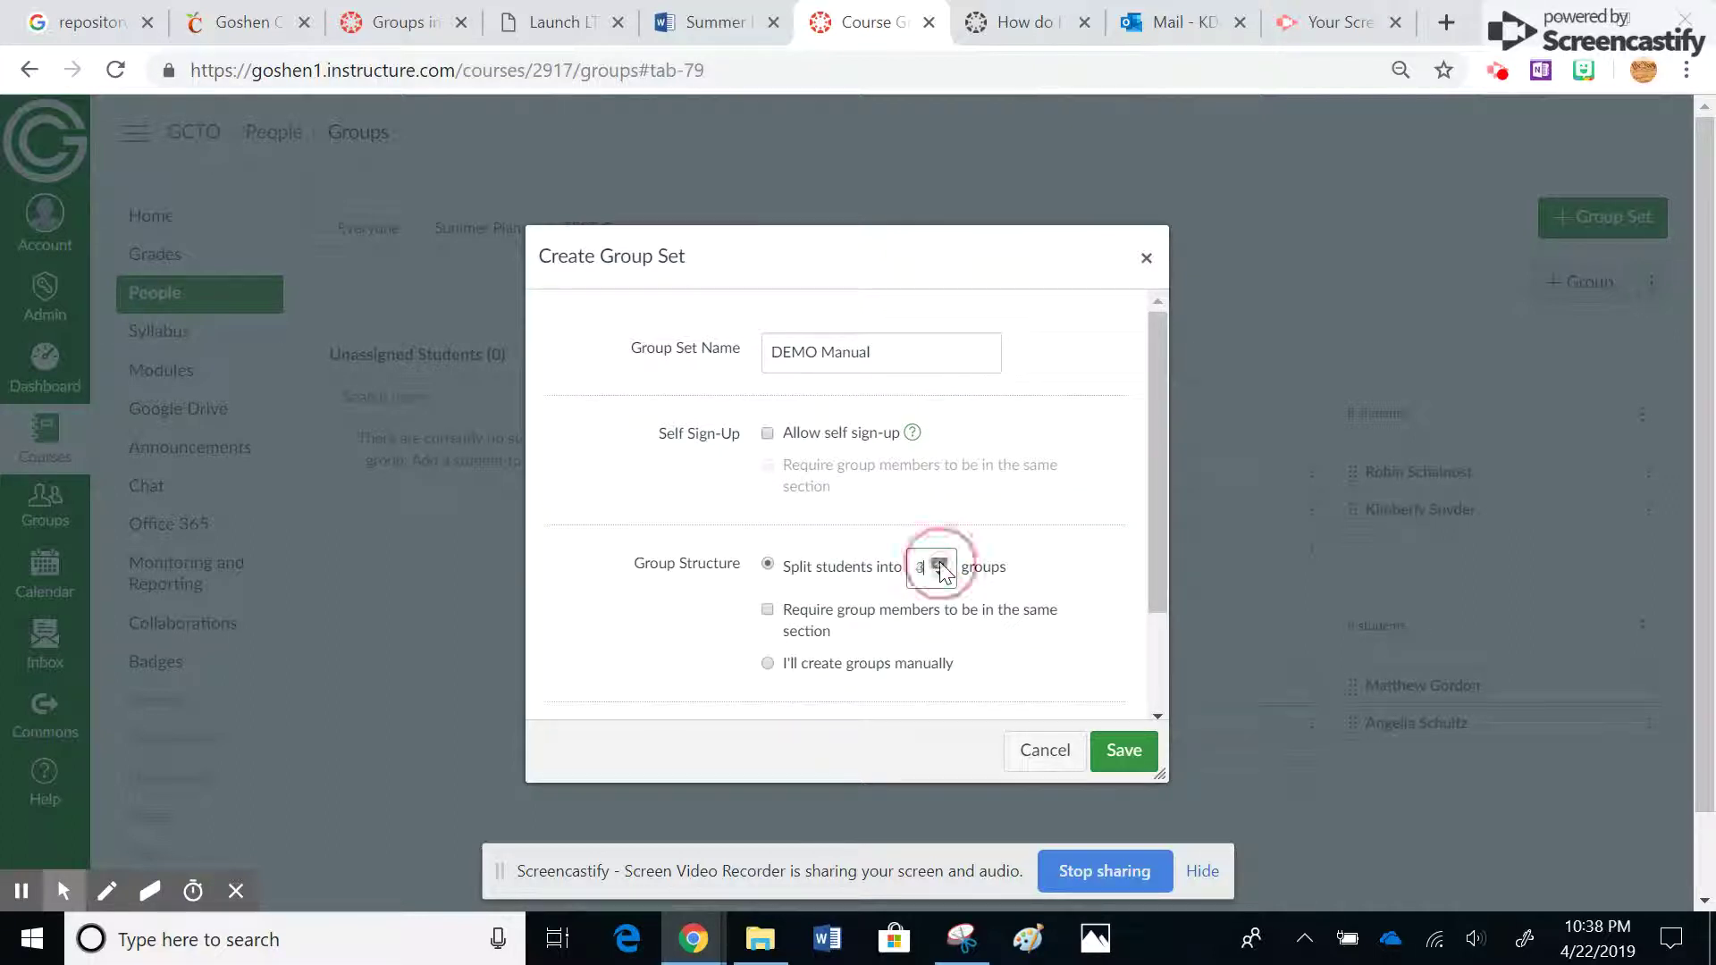
click(767, 666)
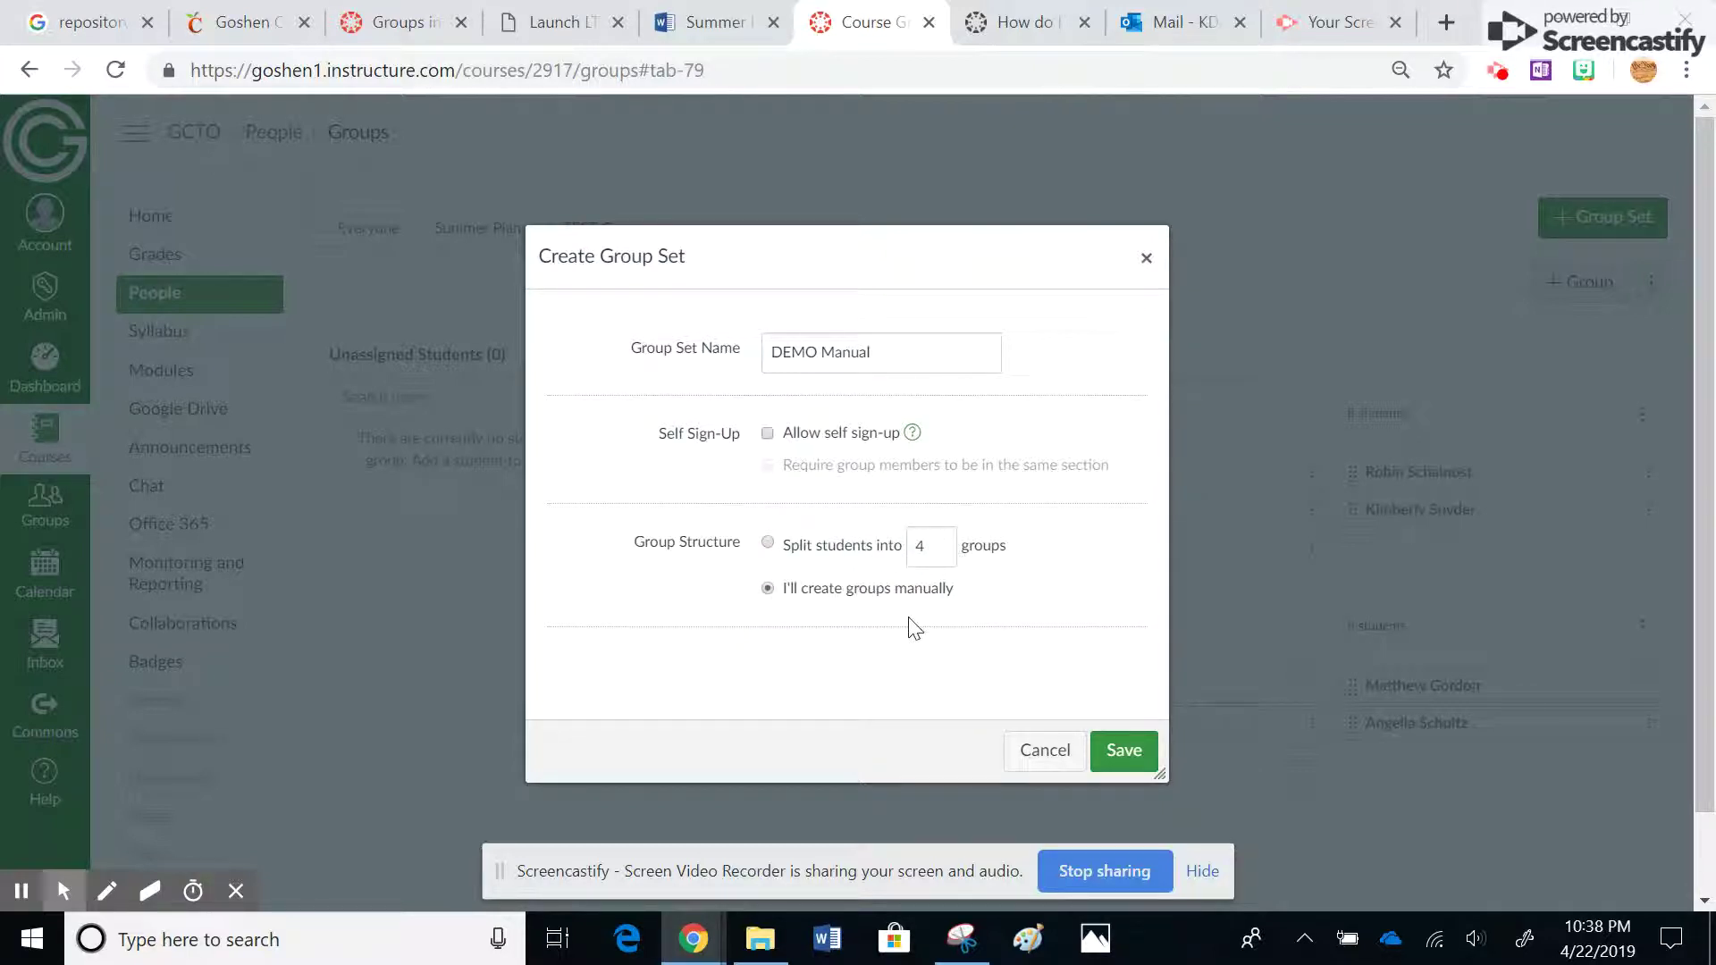
click(1118, 757)
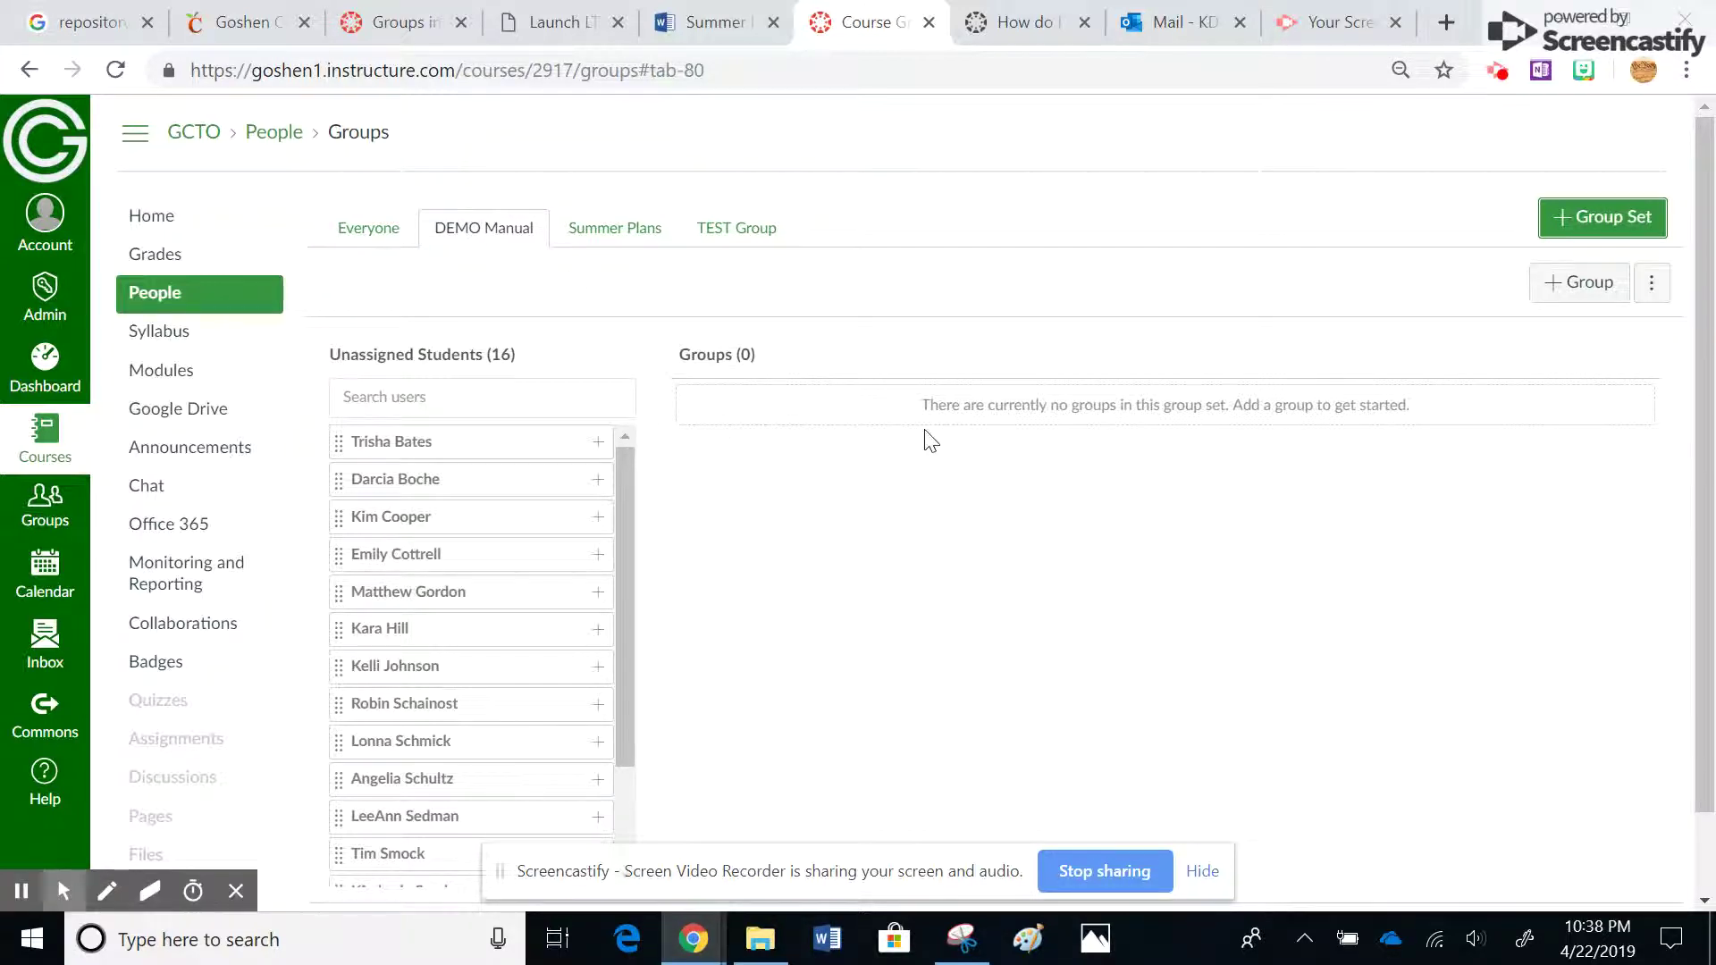
Step: Add groups Demo 1 and Demo 2 to DEMO Manual, each limited to 4 members
click(1574, 284)
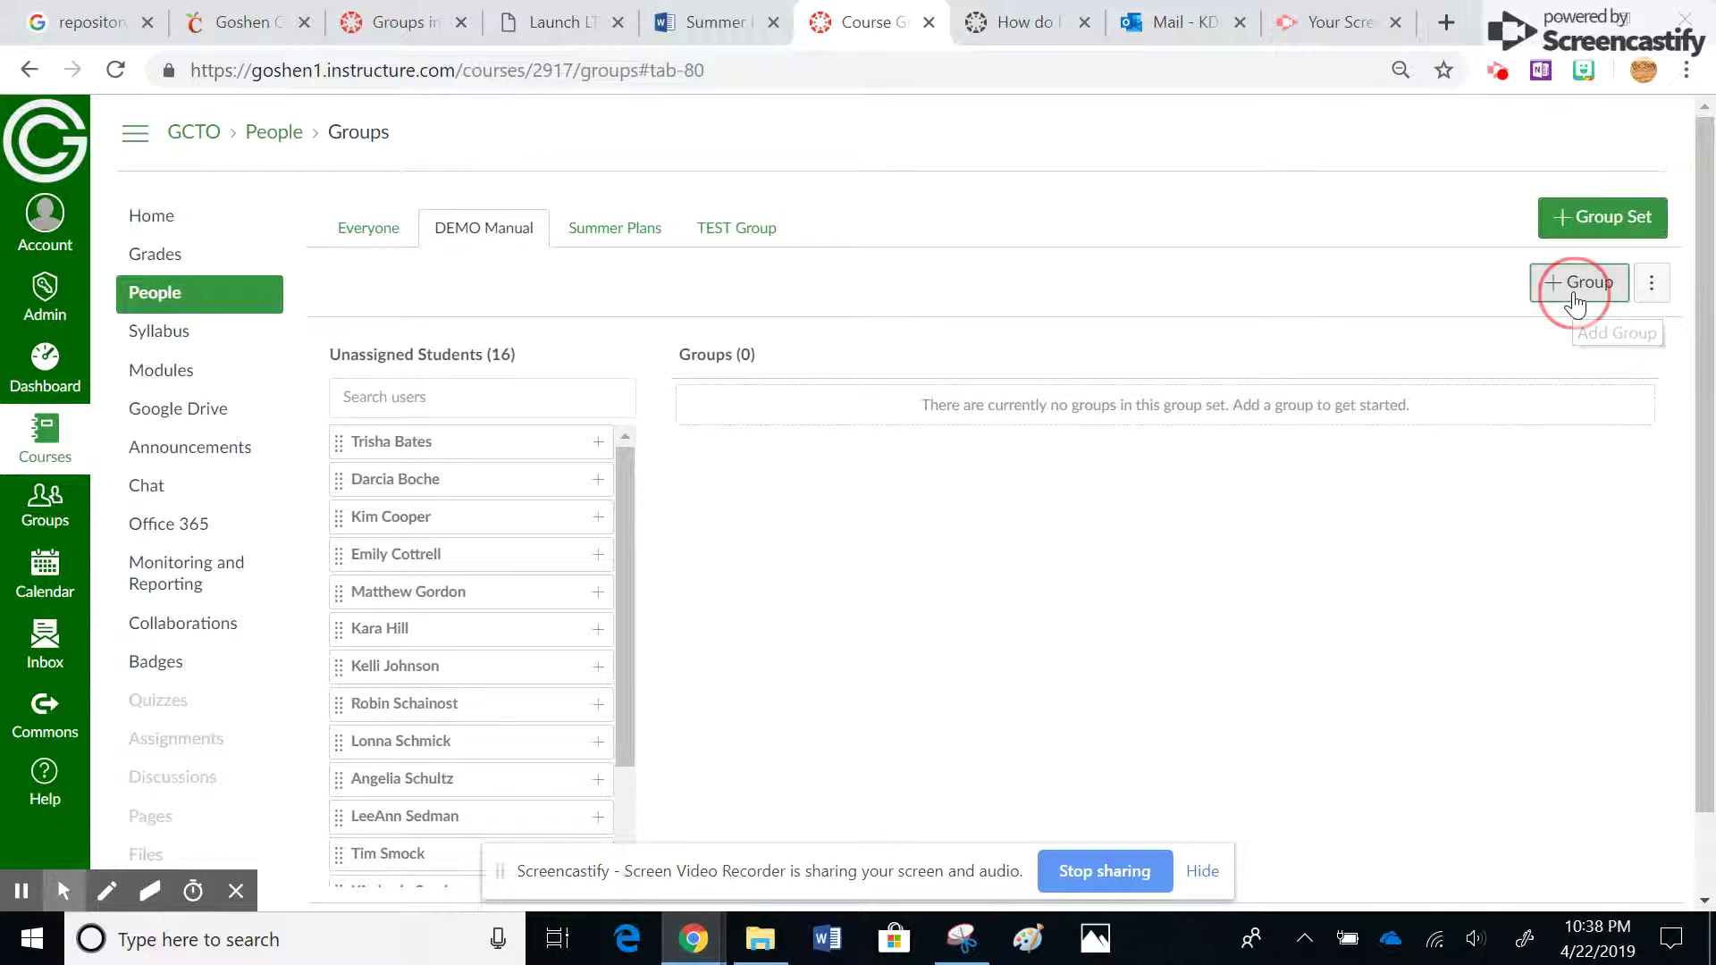
click(836, 472)
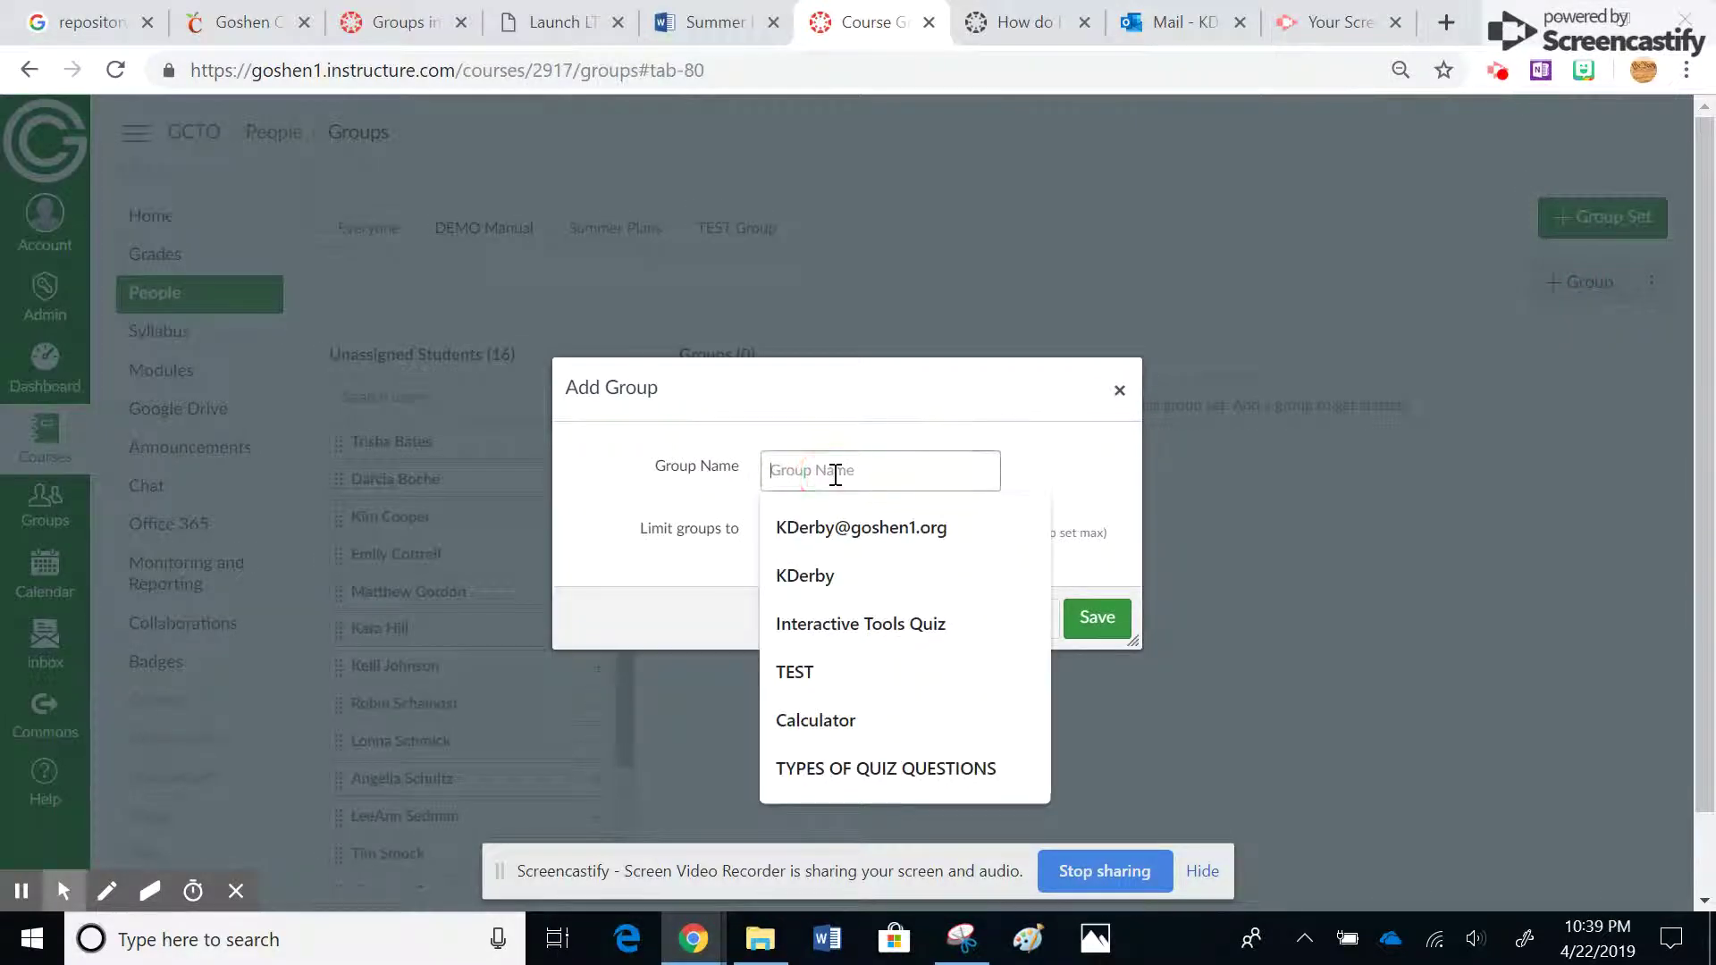
text(DEmo )
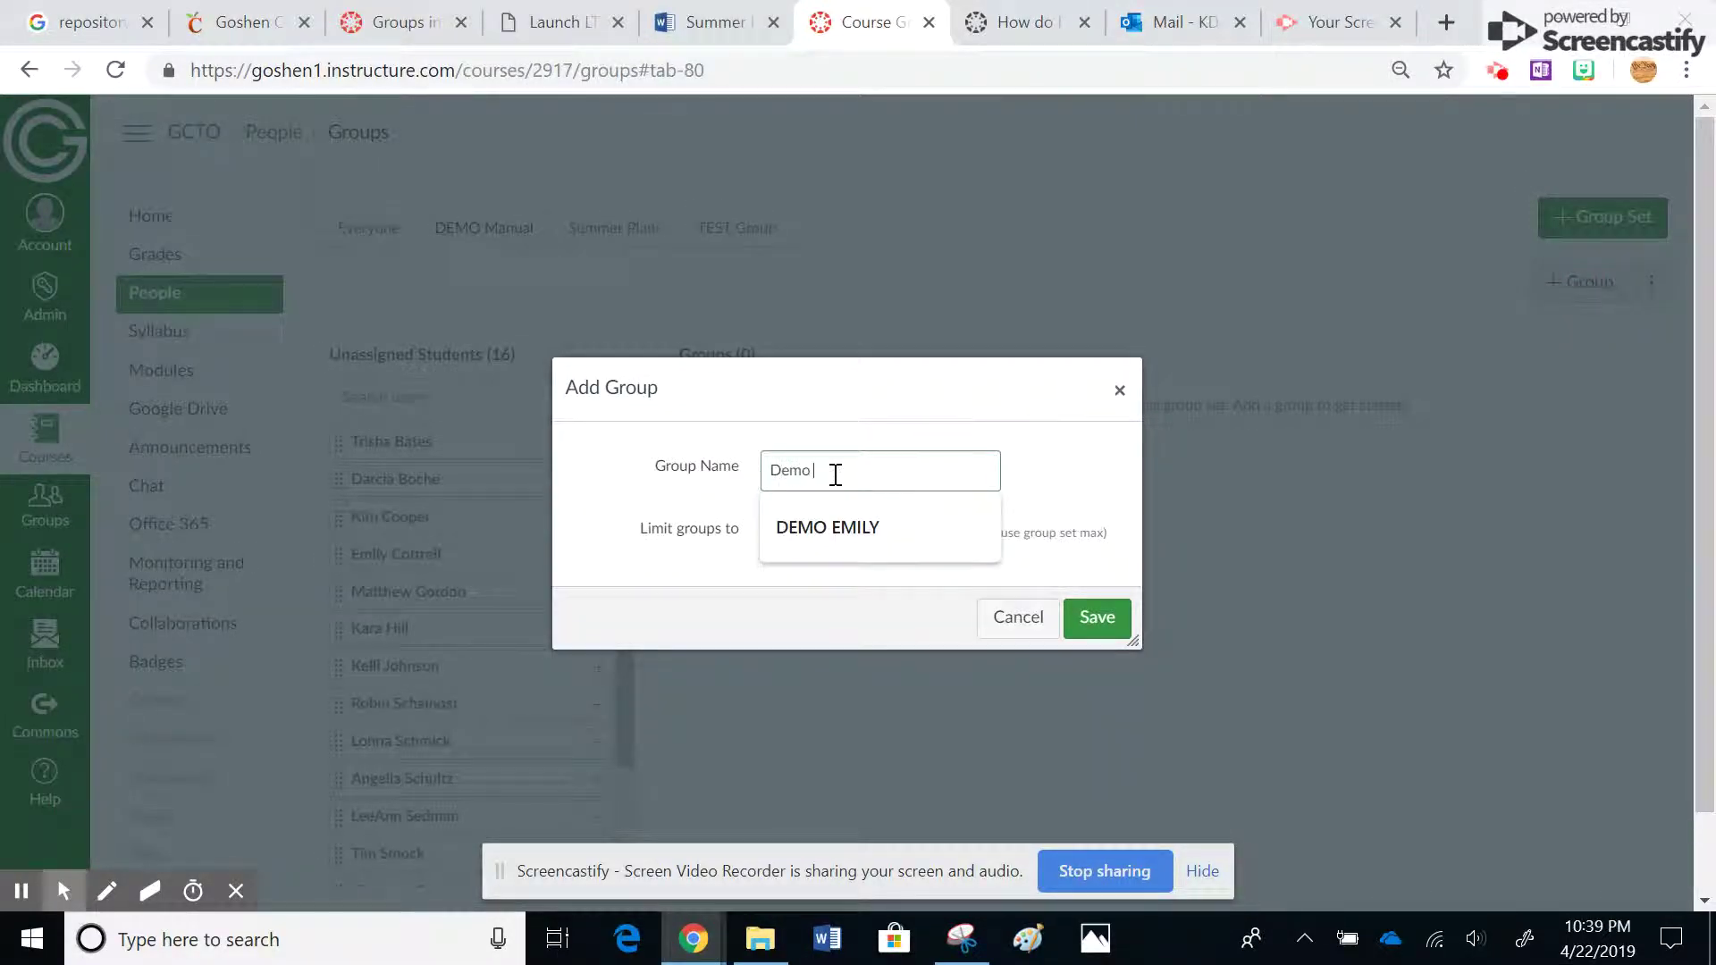
text(1)
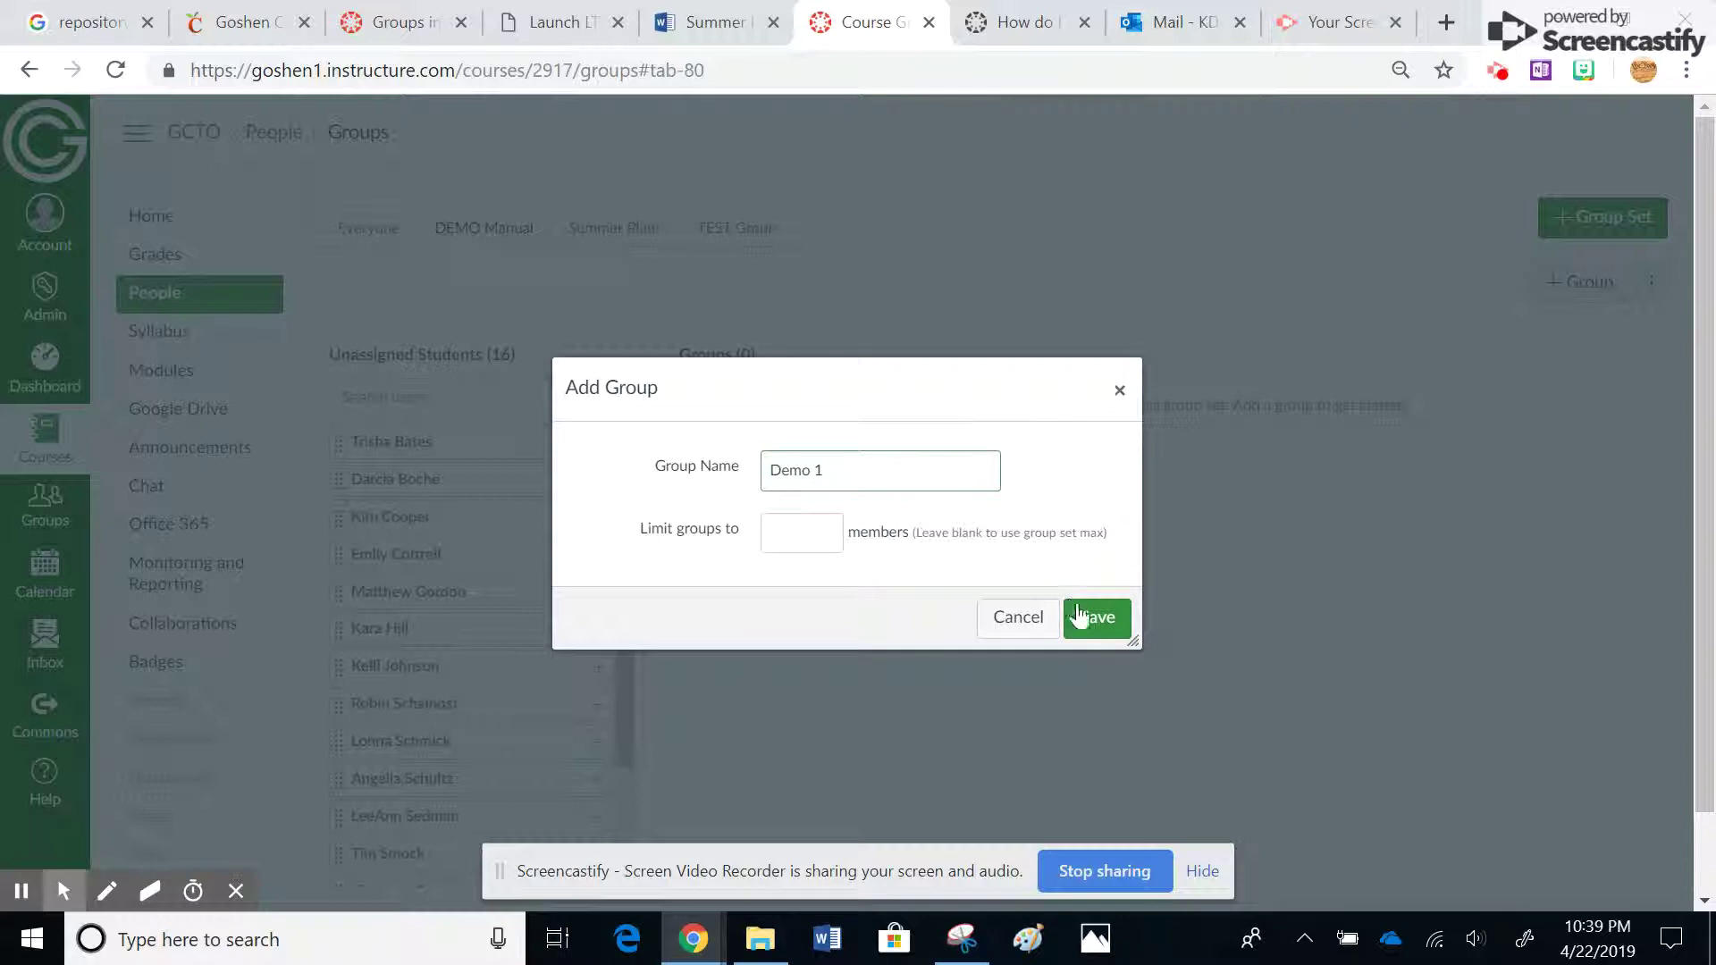
click(814, 541)
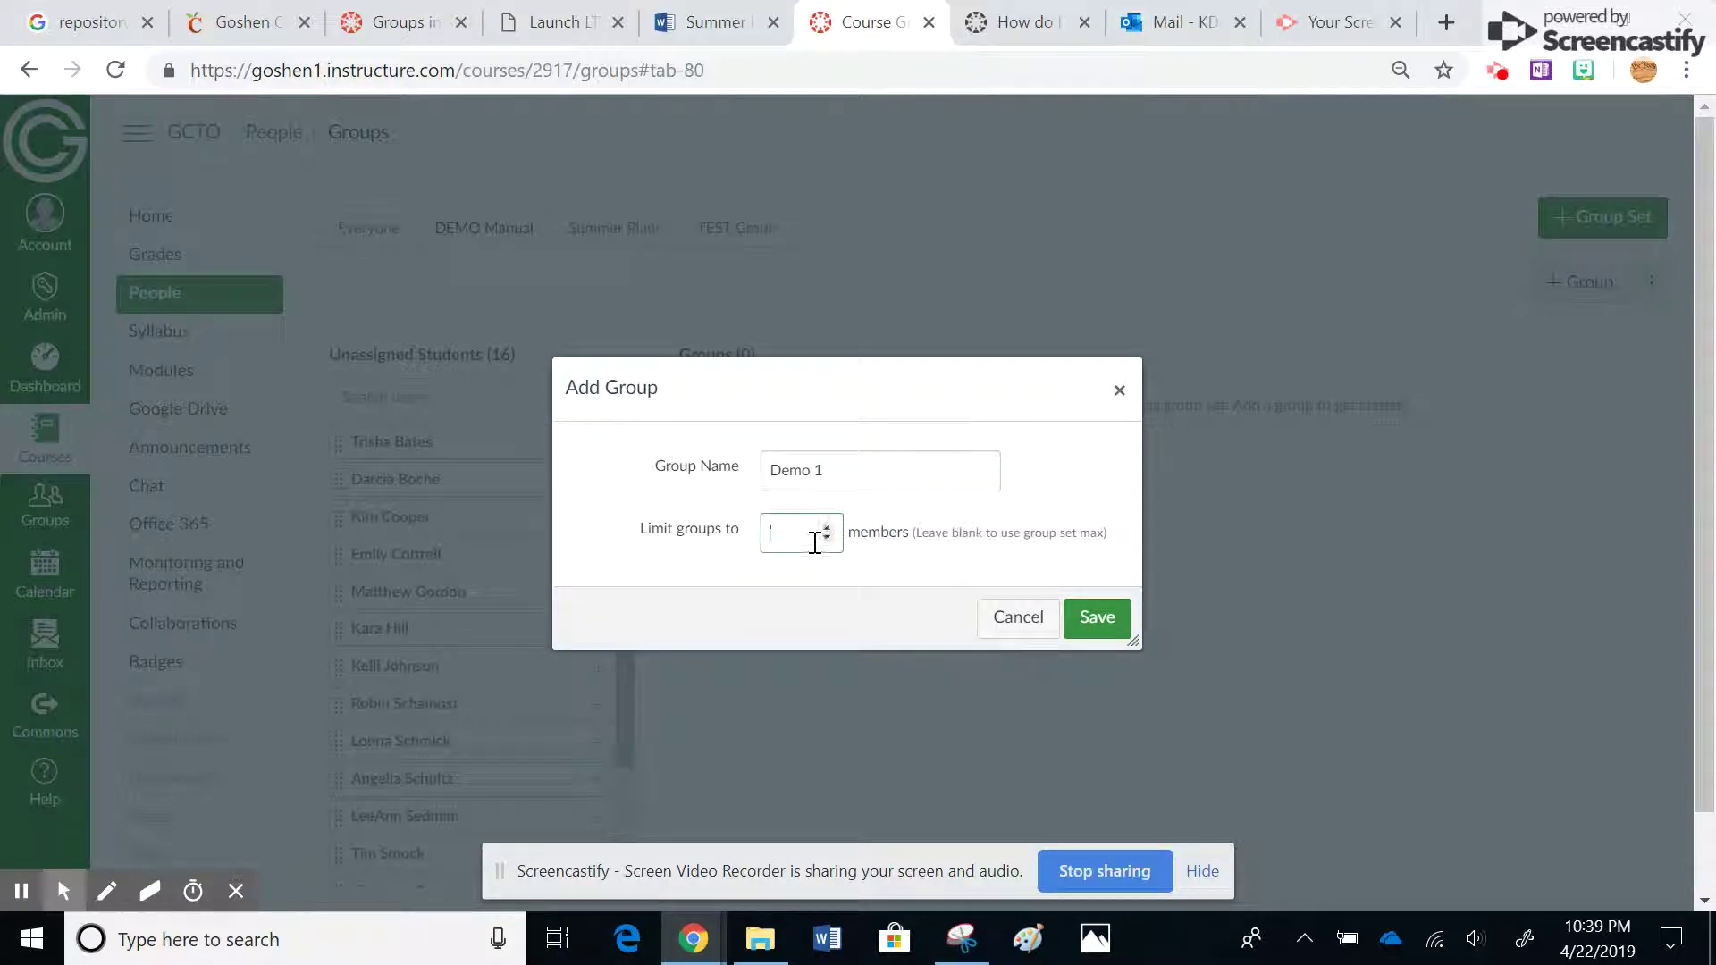
click(828, 534)
click(828, 534)
click(827, 533)
click(828, 534)
click(1104, 617)
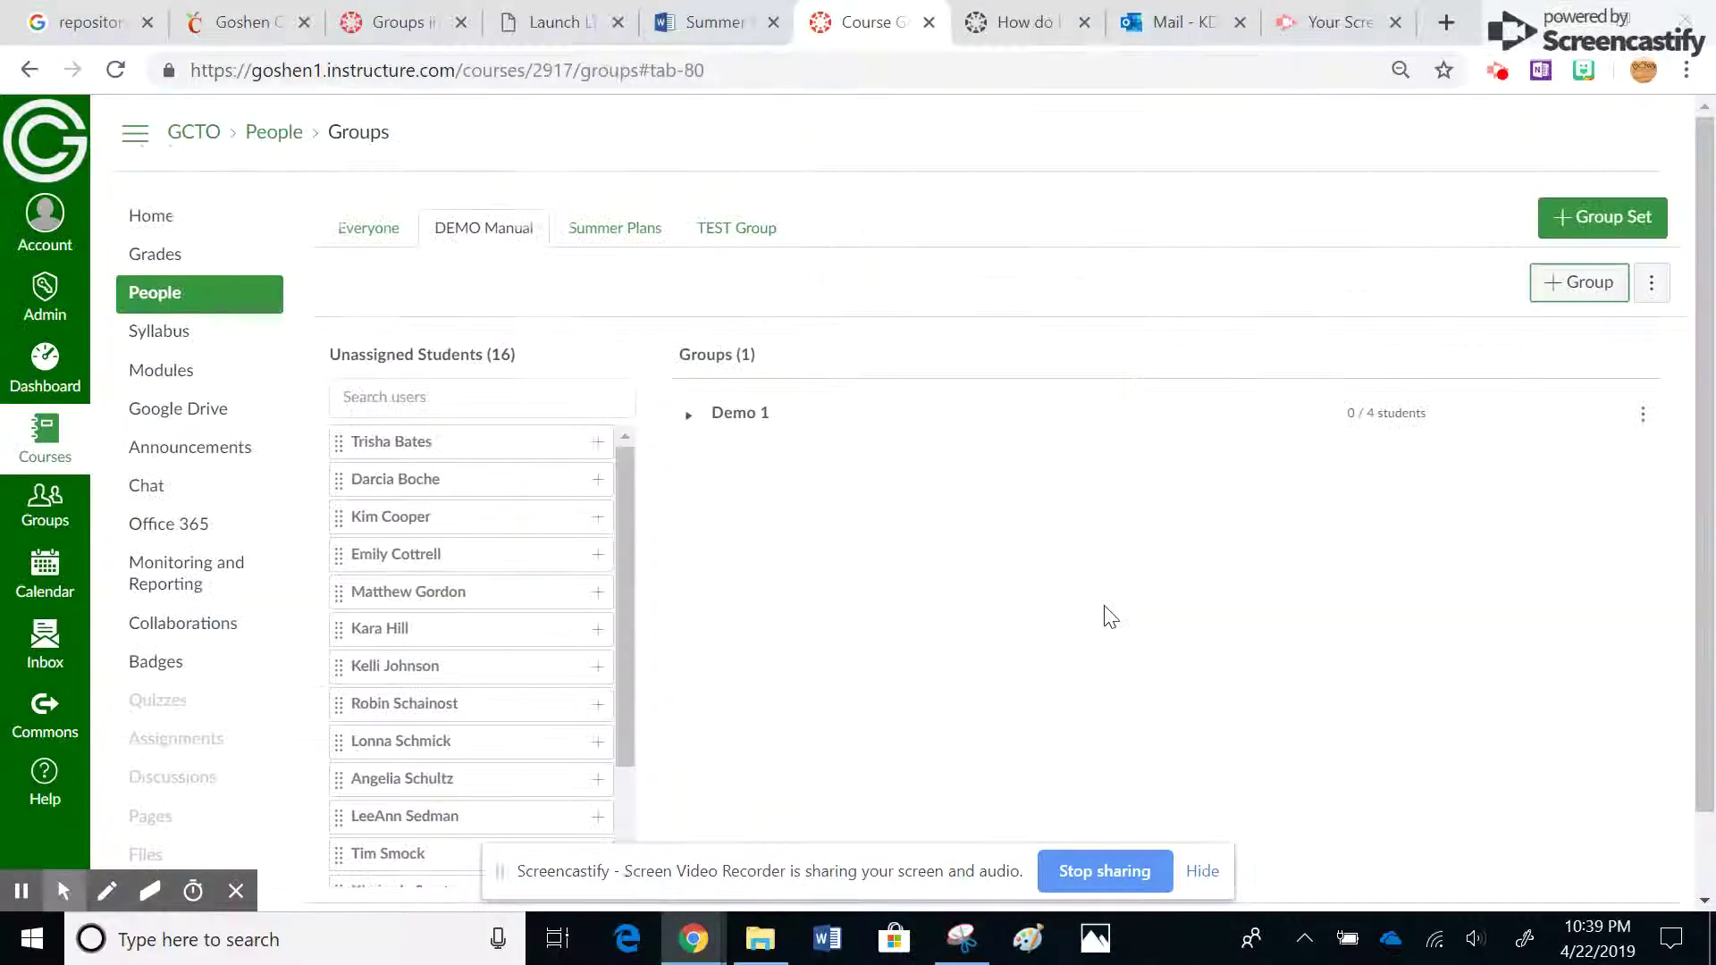
click(1583, 284)
click(926, 471)
text(Demo 2)
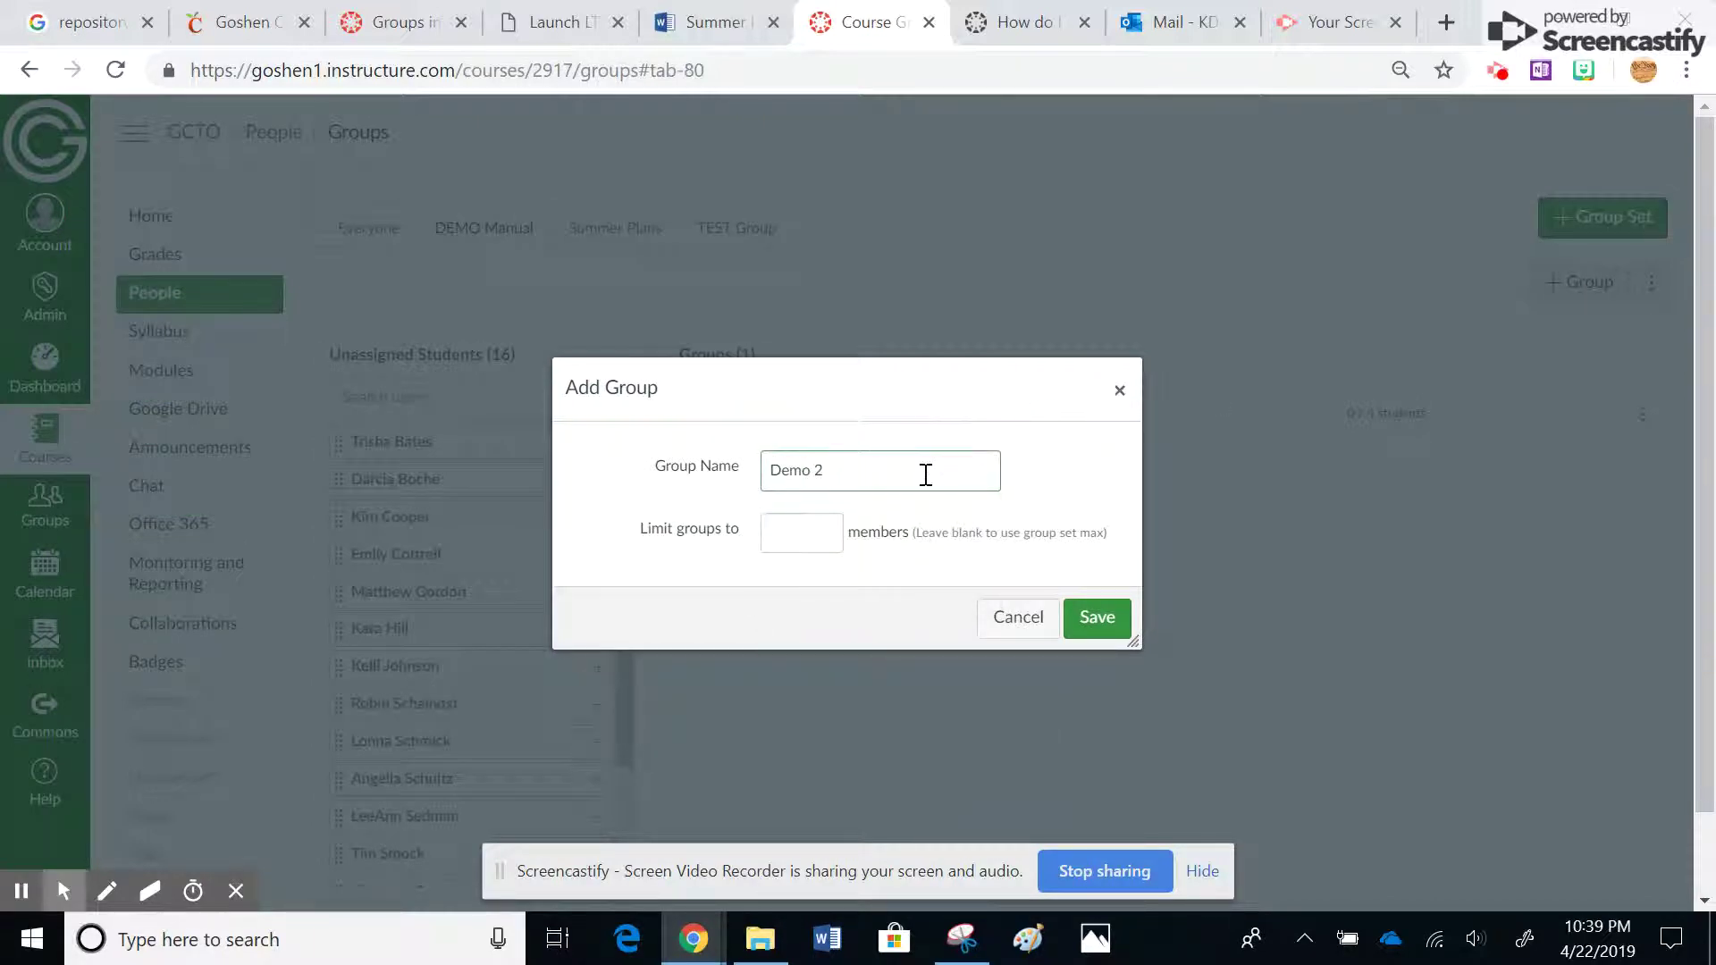
click(826, 527)
click(826, 527)
click(826, 527)
click(826, 528)
click(1096, 616)
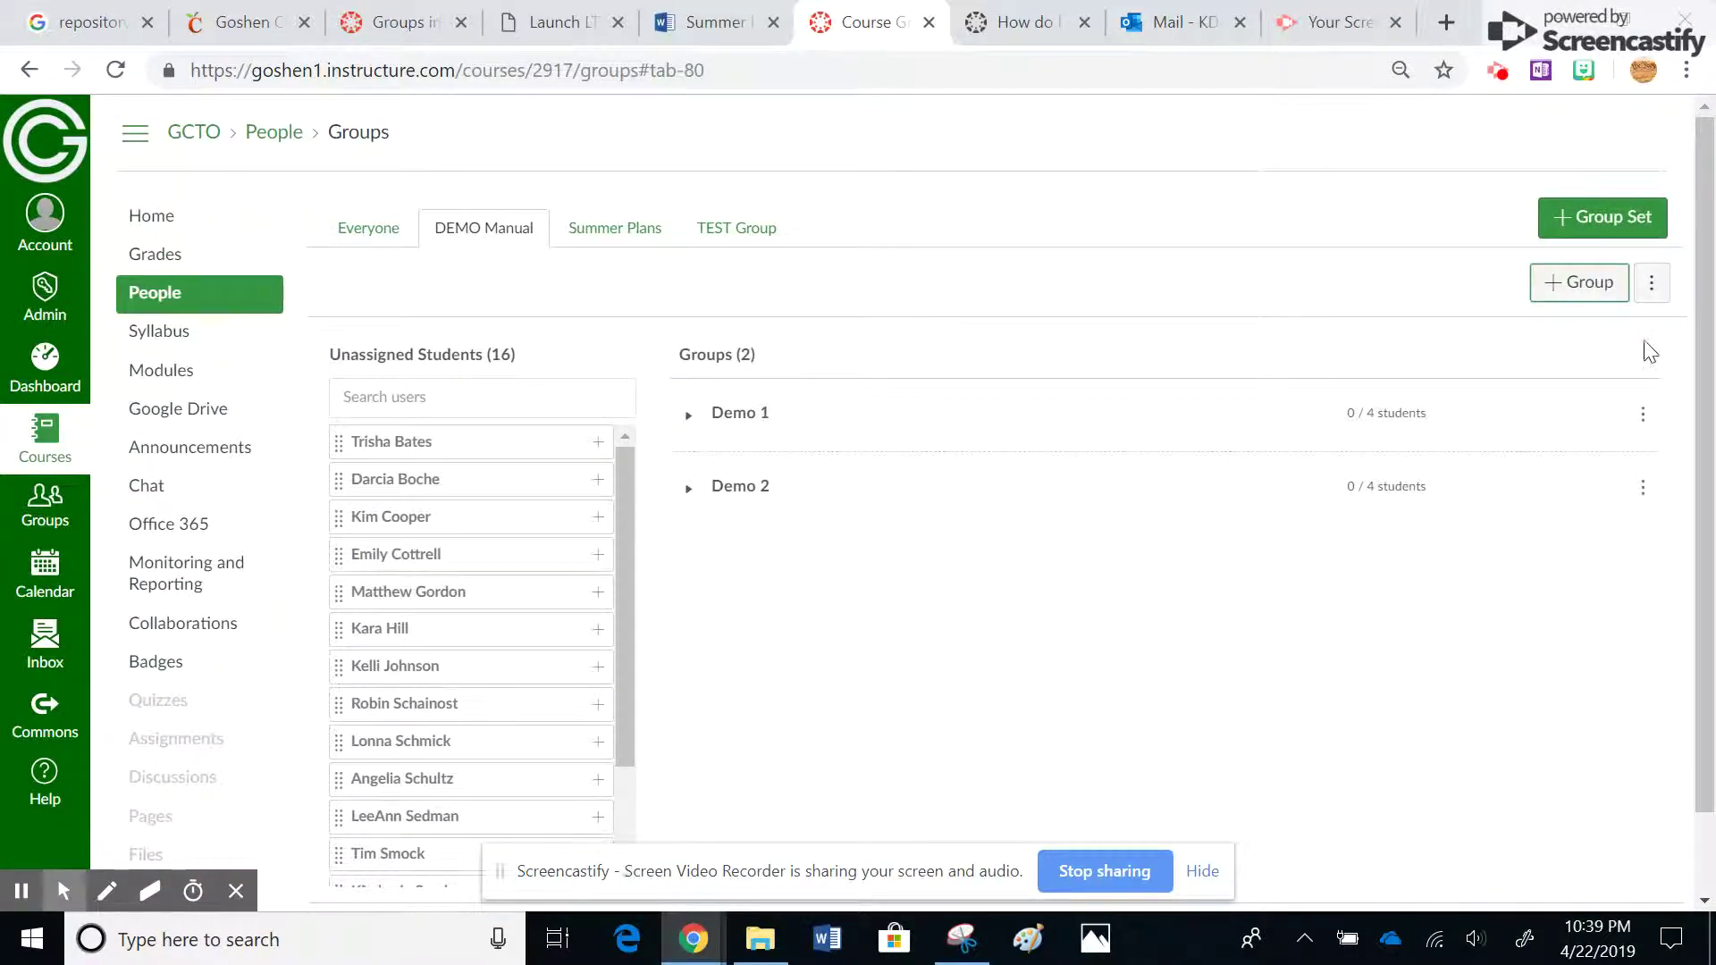
Step: Add groups Demo 3 and Demo 4, each also capped at 4 members
click(1584, 284)
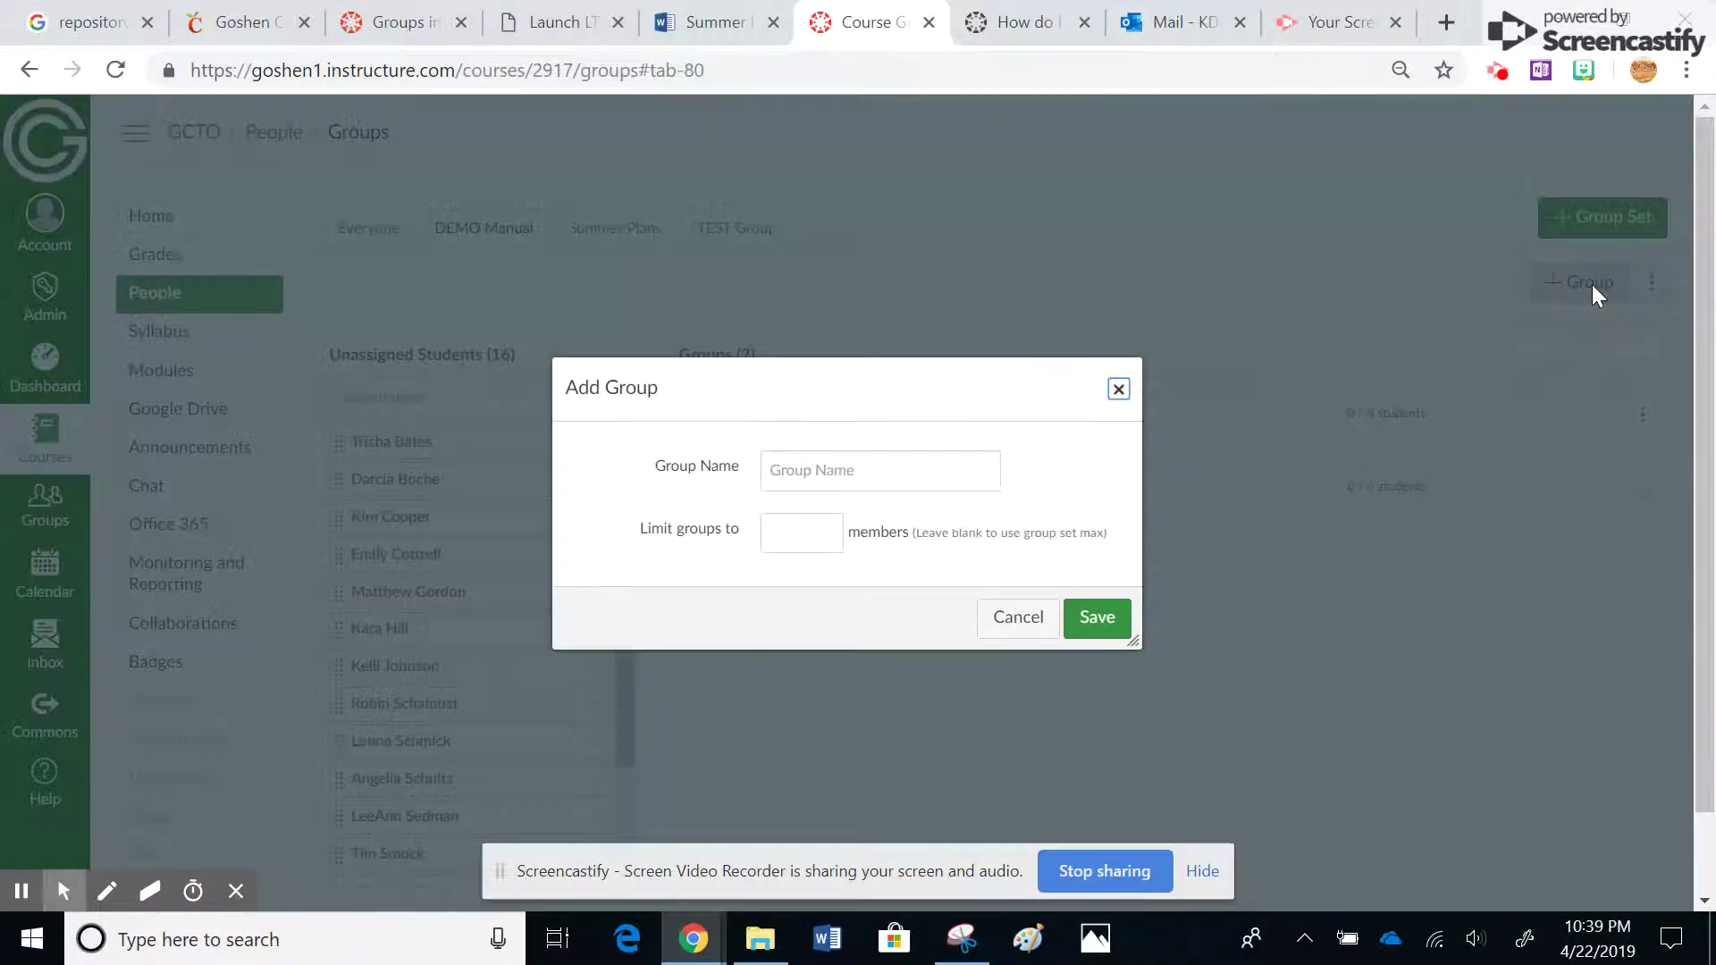
click(898, 477)
text(Demo 3)
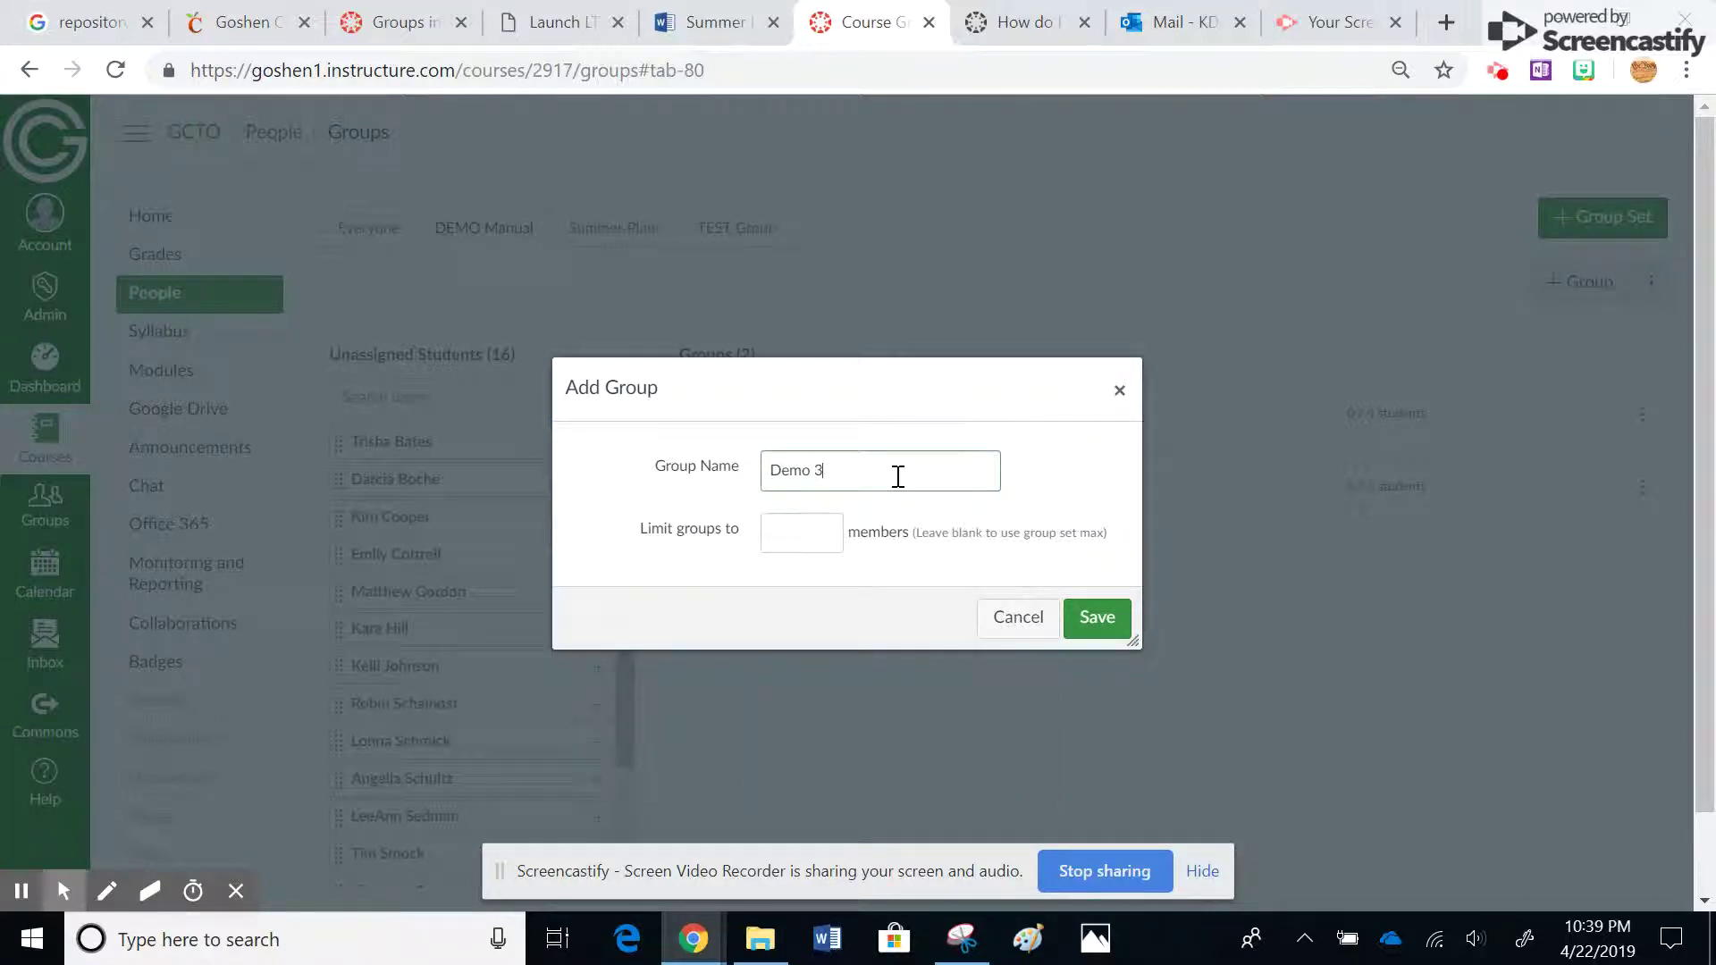
click(827, 530)
click(827, 530)
click(827, 530)
click(827, 530)
click(1092, 619)
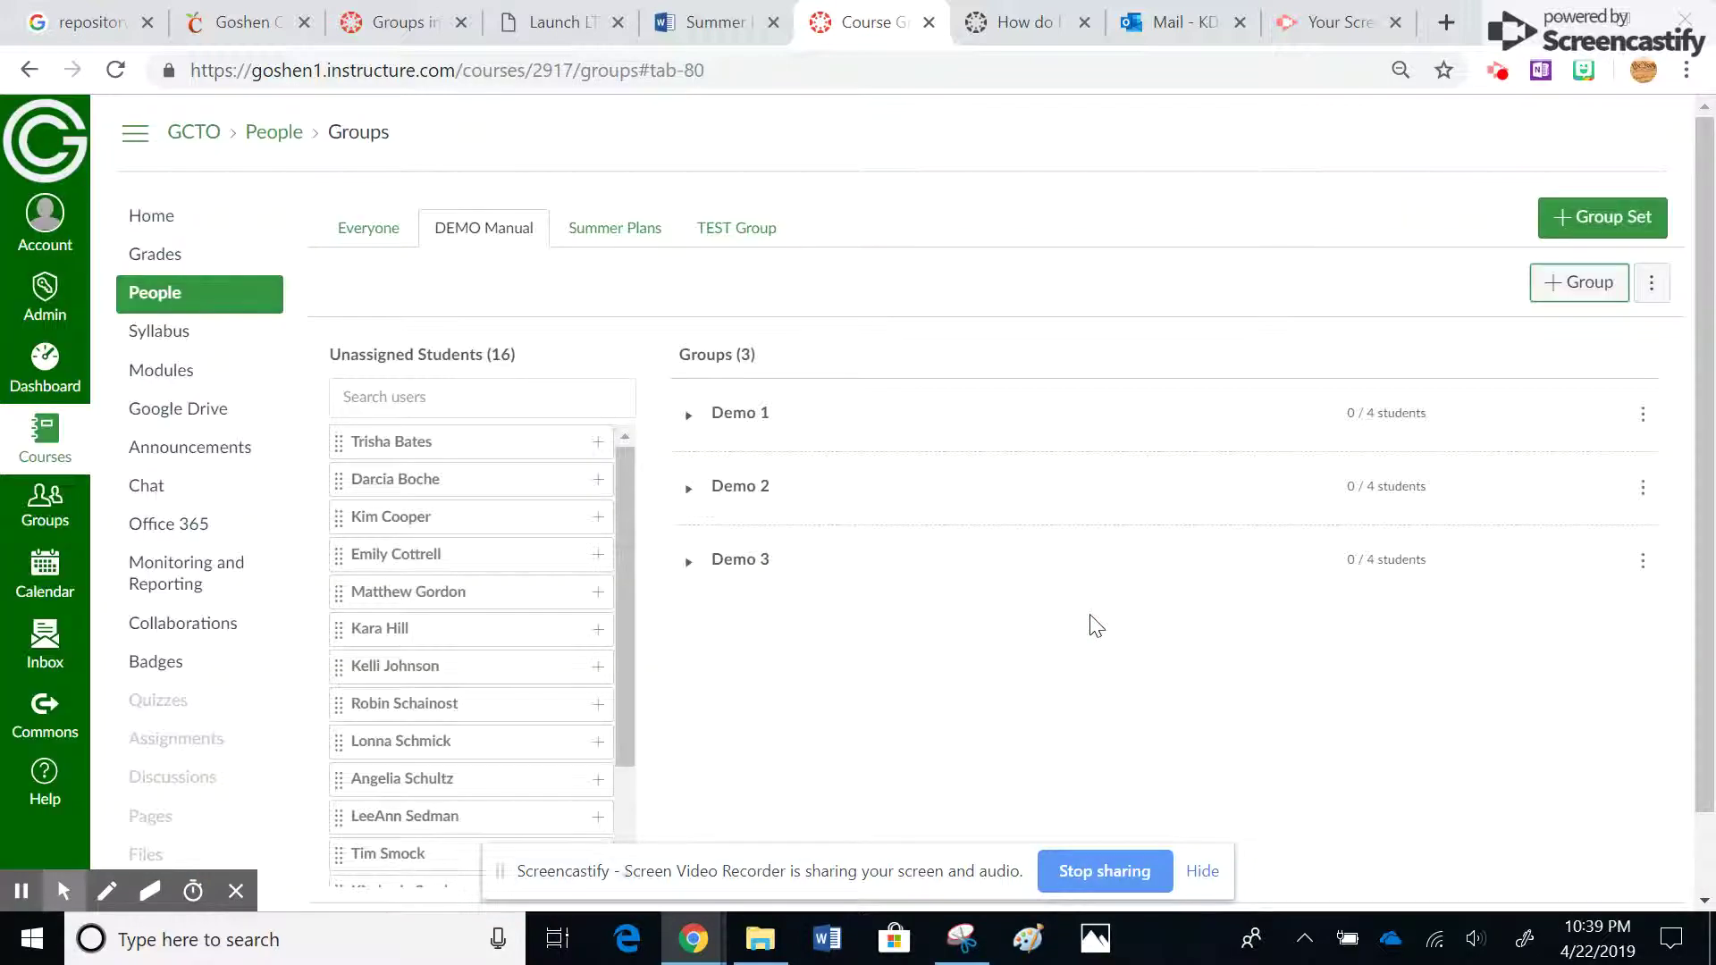
click(1578, 289)
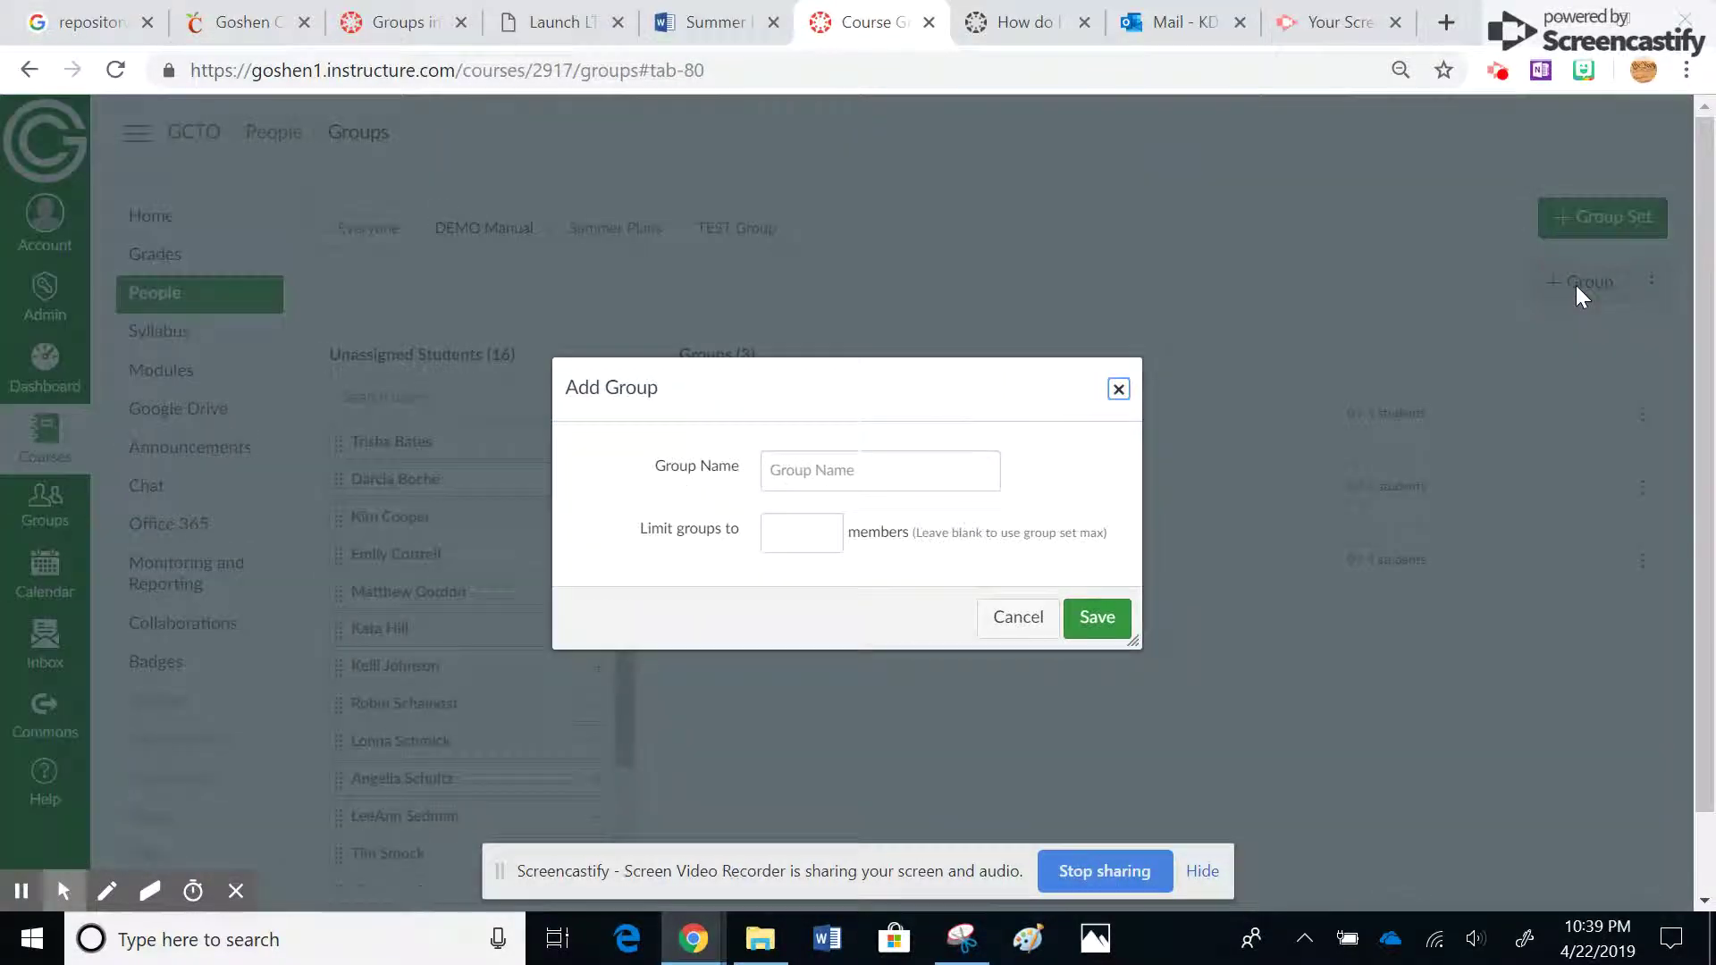
click(913, 474)
text(Demo)
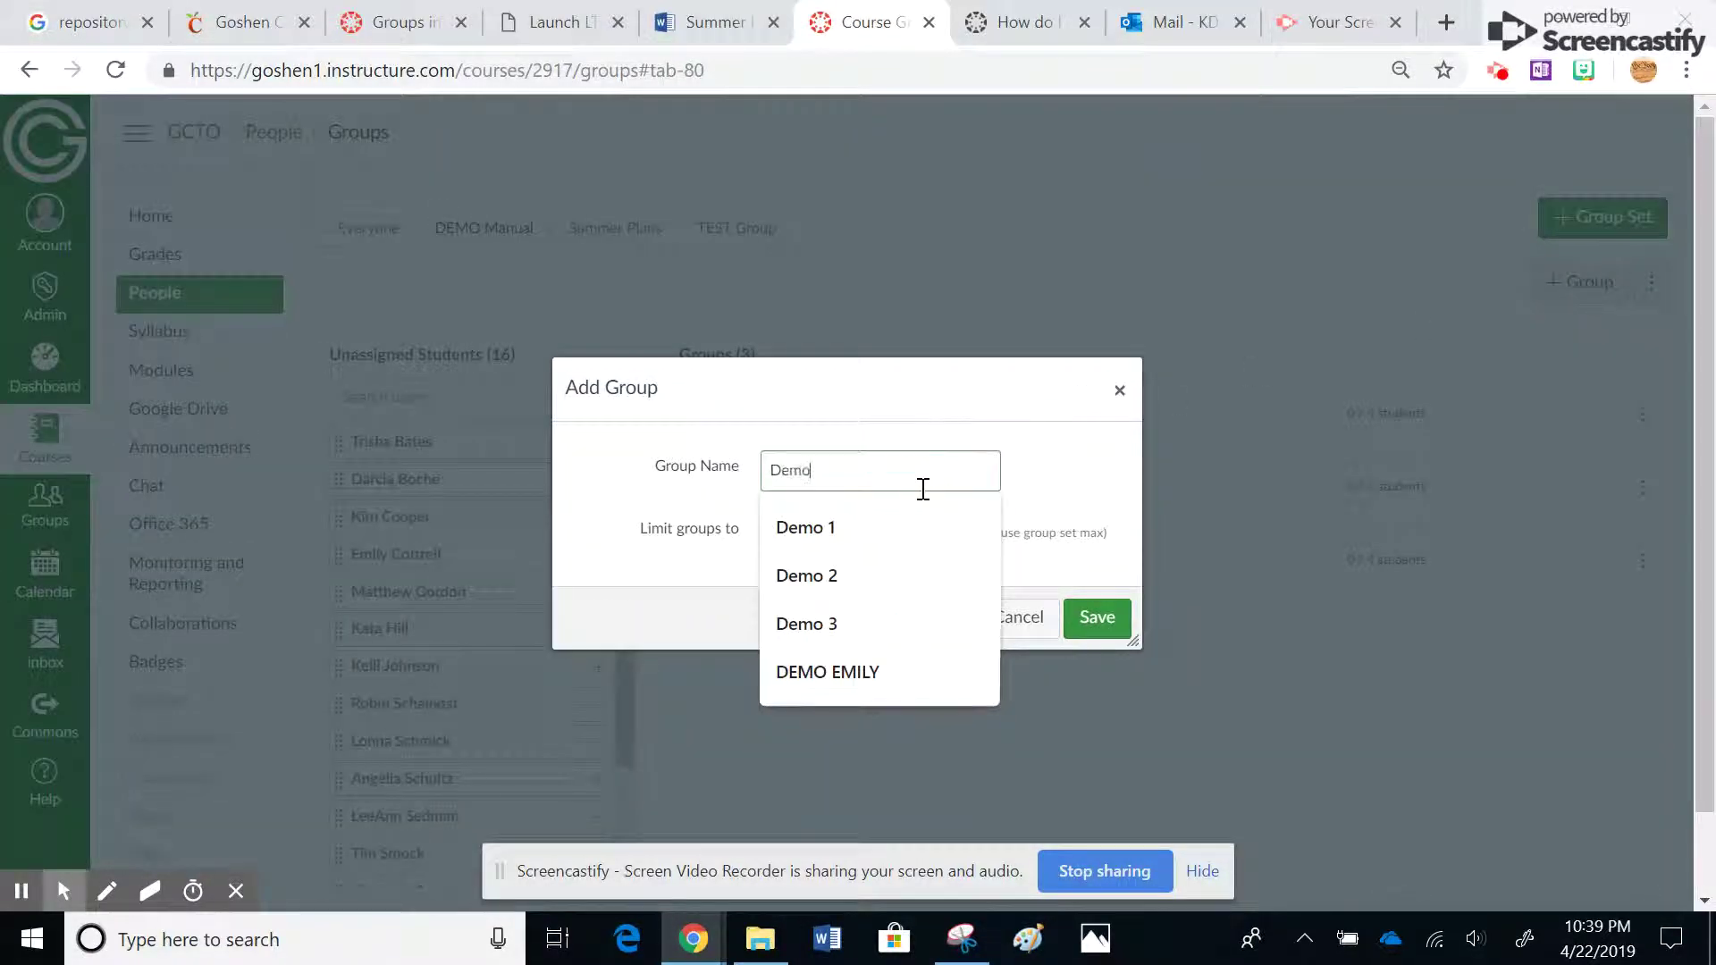
text( 4)
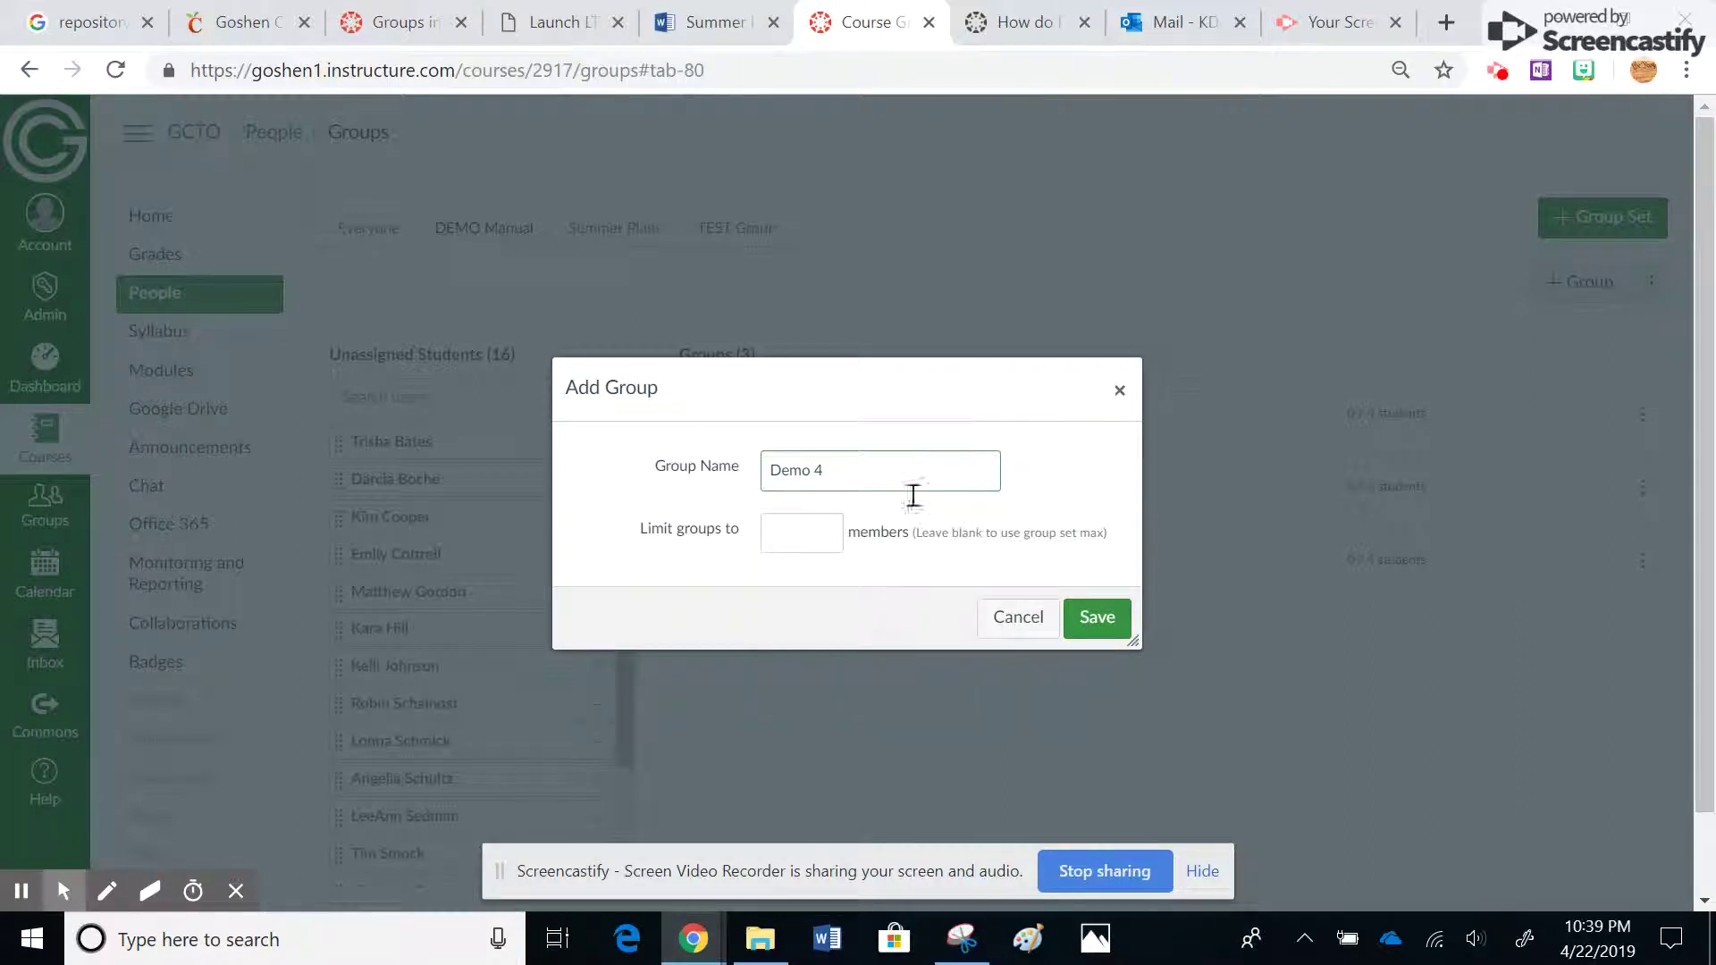
click(826, 528)
click(826, 529)
click(826, 529)
click(826, 528)
click(1091, 618)
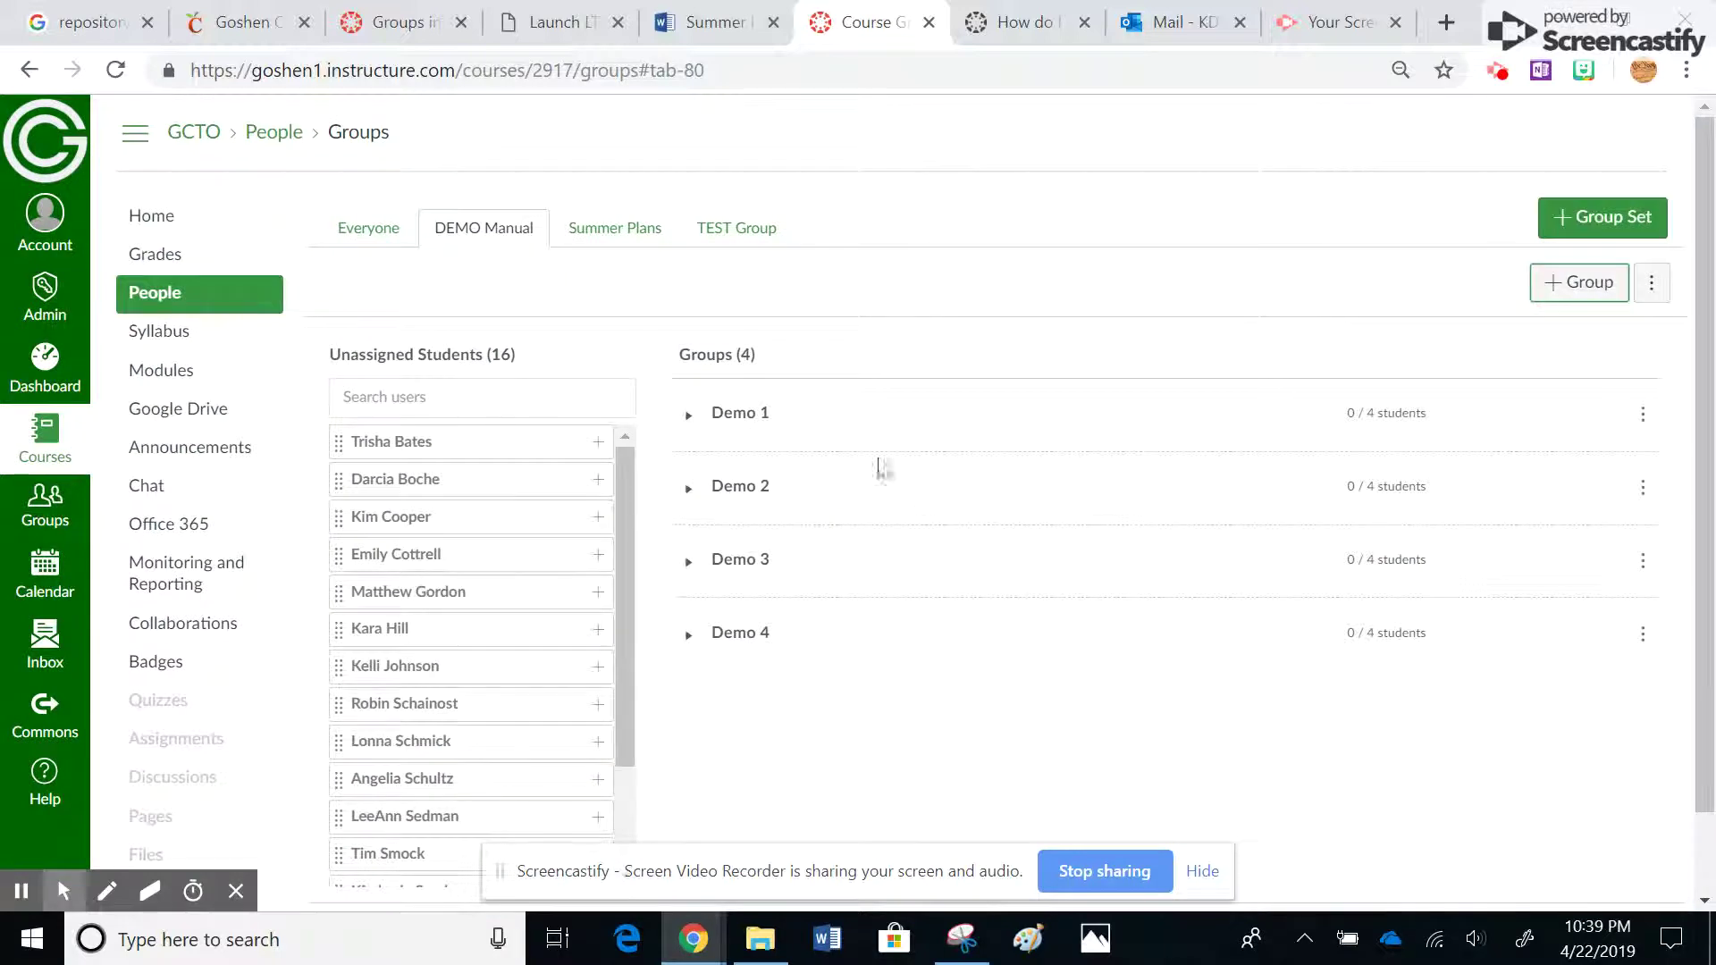
Step: Add one unassigned student each to Demo 1 and Demo 2, and expand all four Demo groups
click(601, 444)
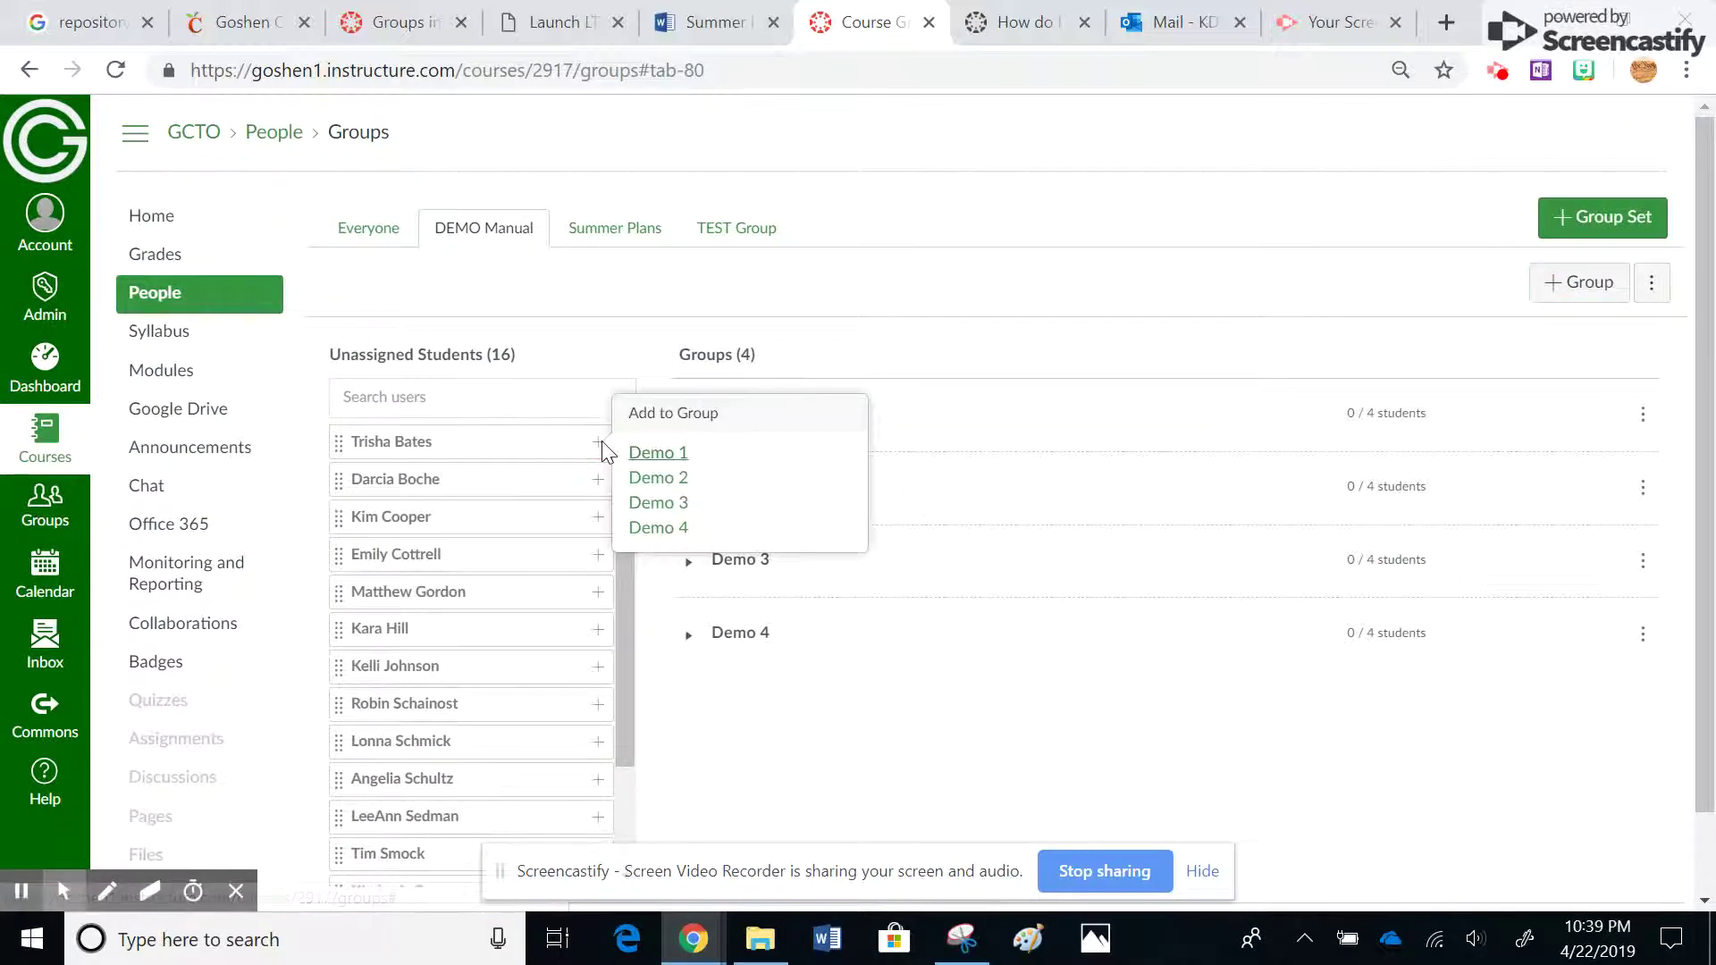
click(645, 454)
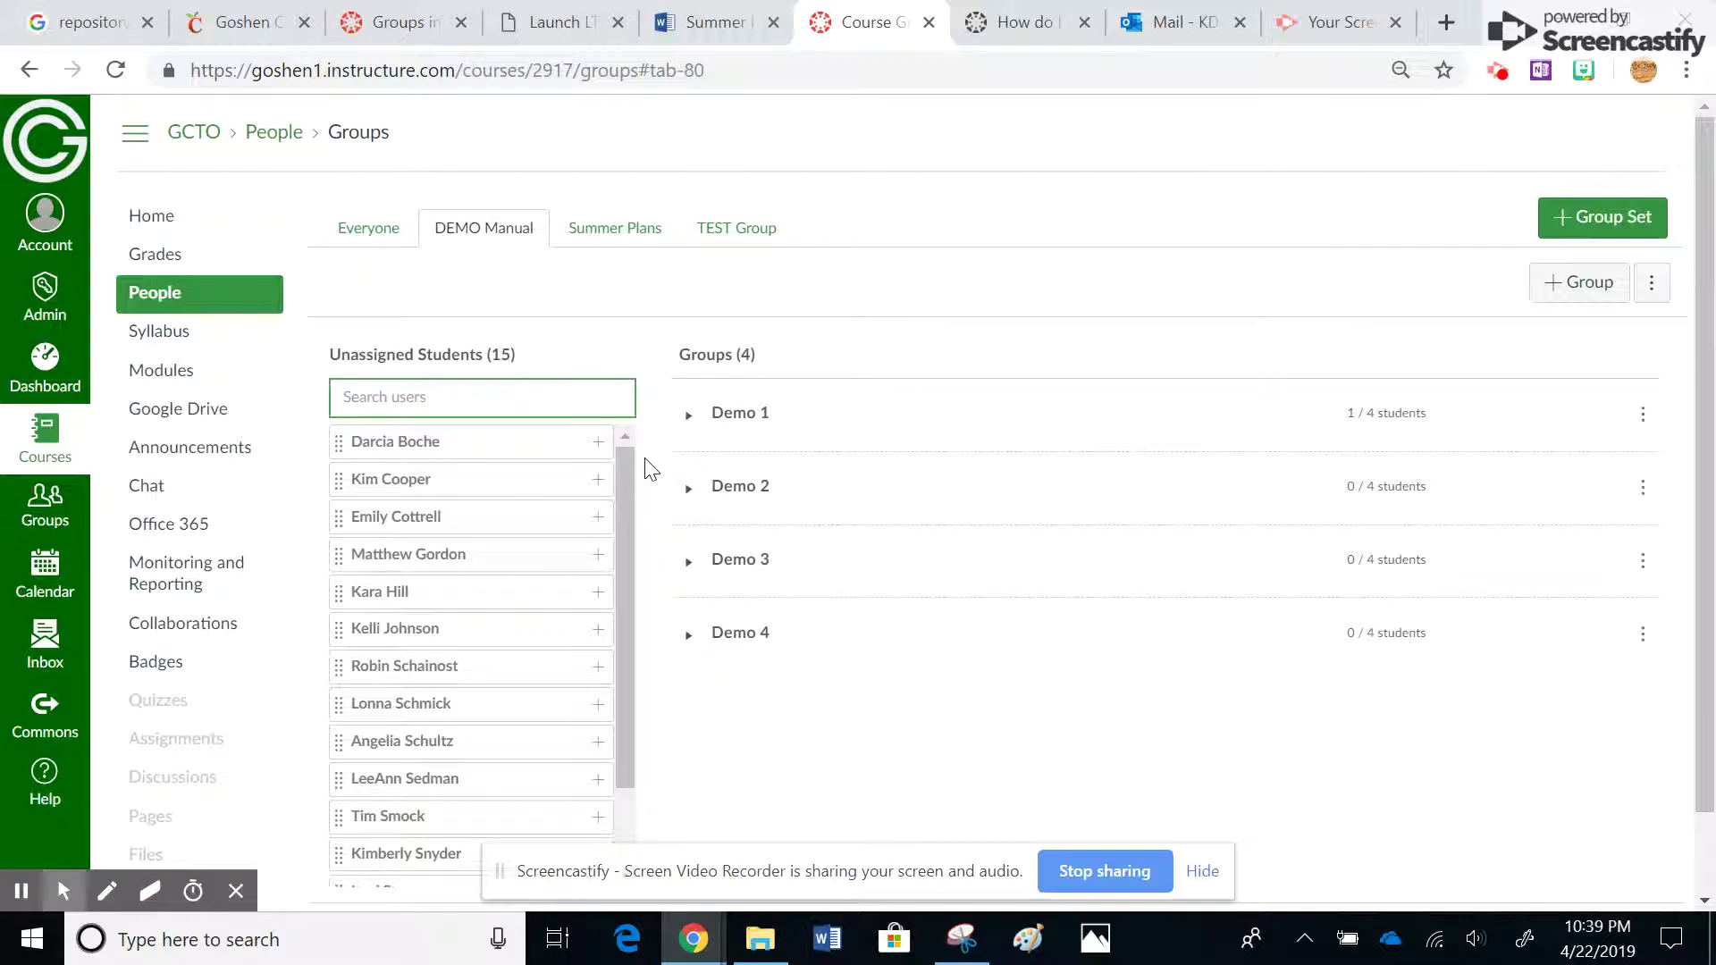
click(689, 416)
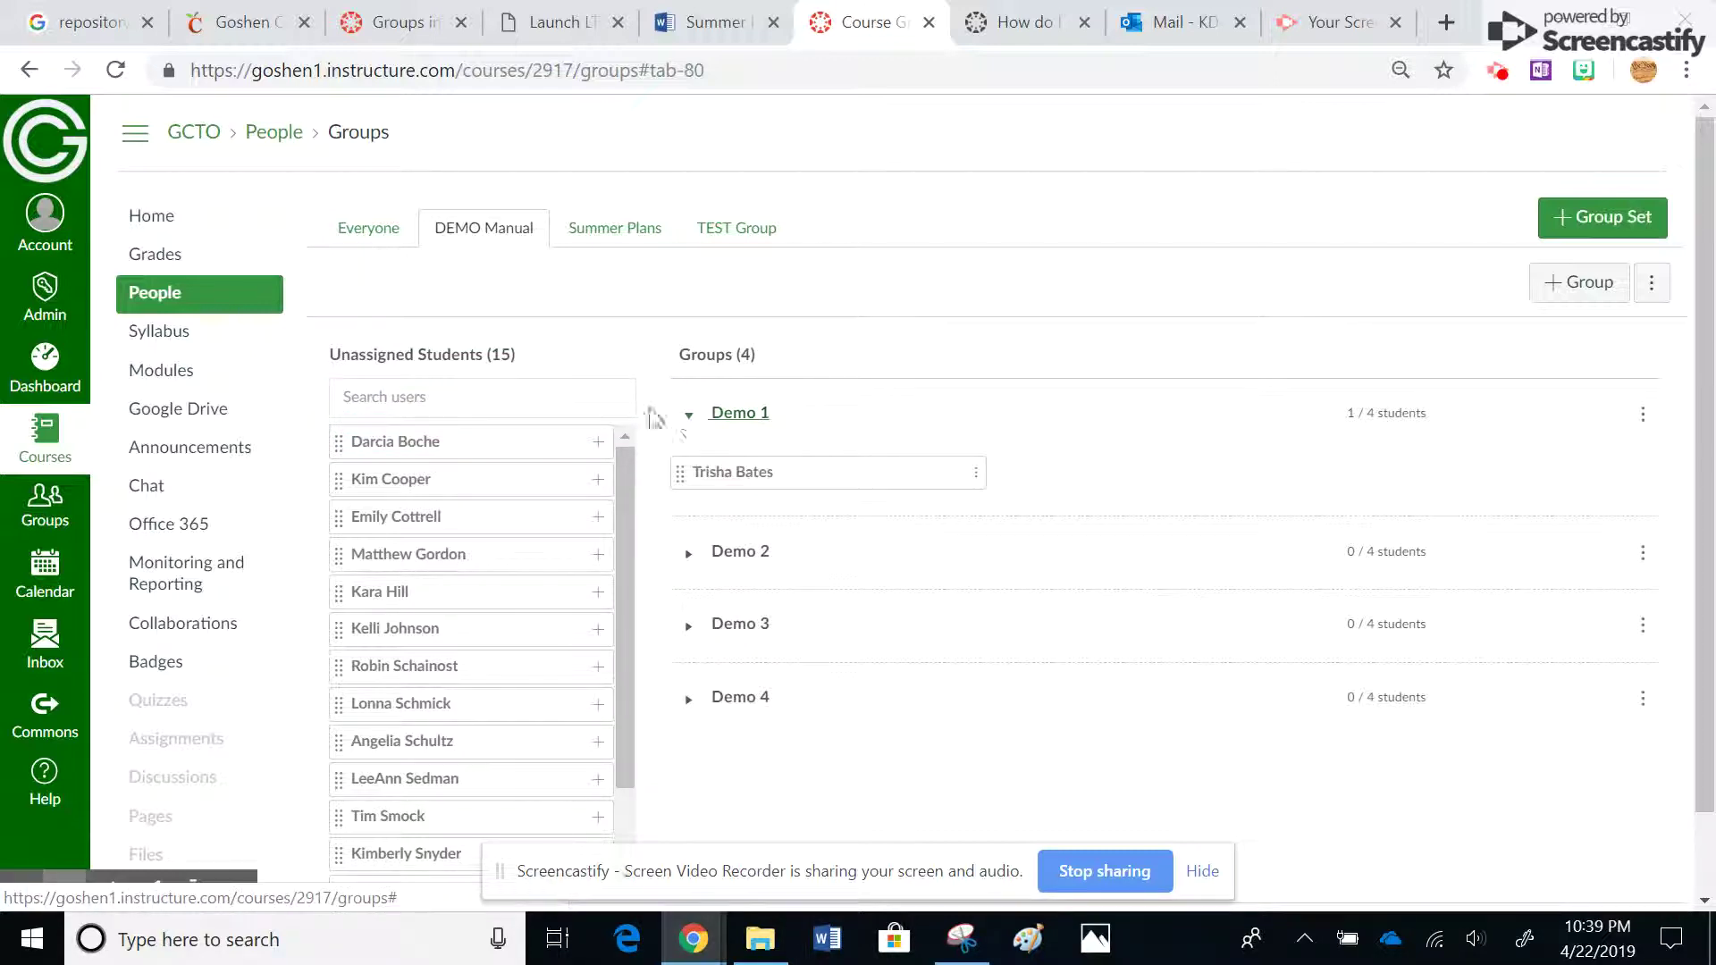
click(599, 444)
click(638, 478)
click(690, 555)
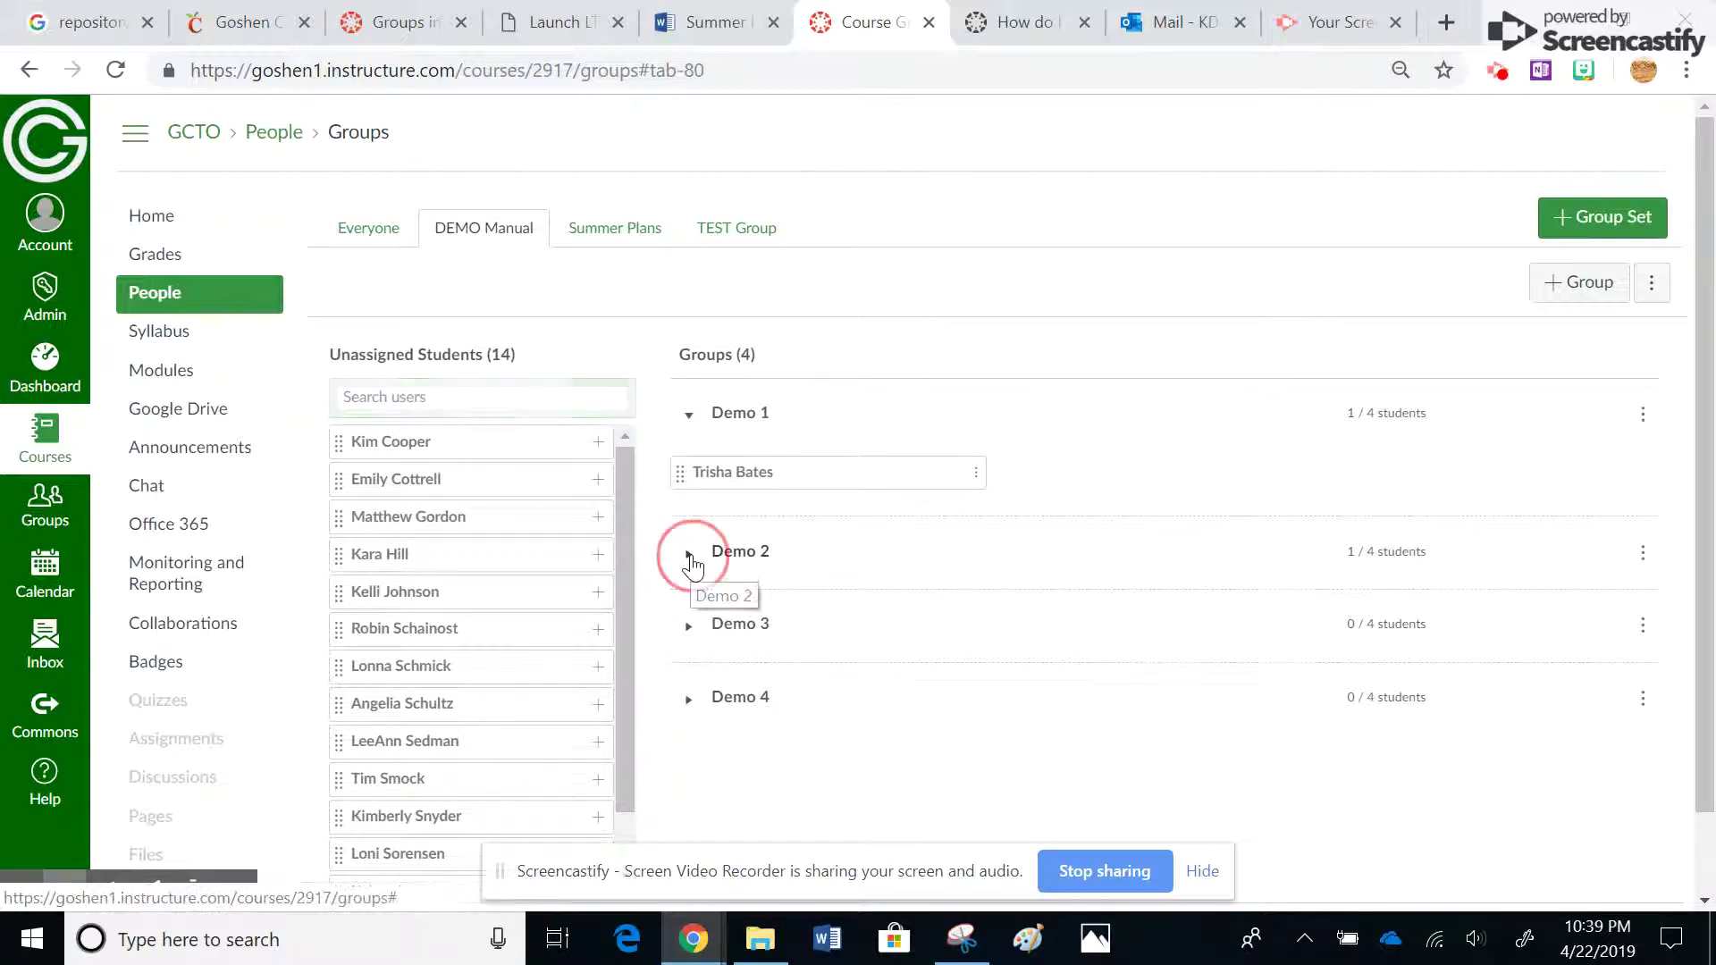
click(691, 692)
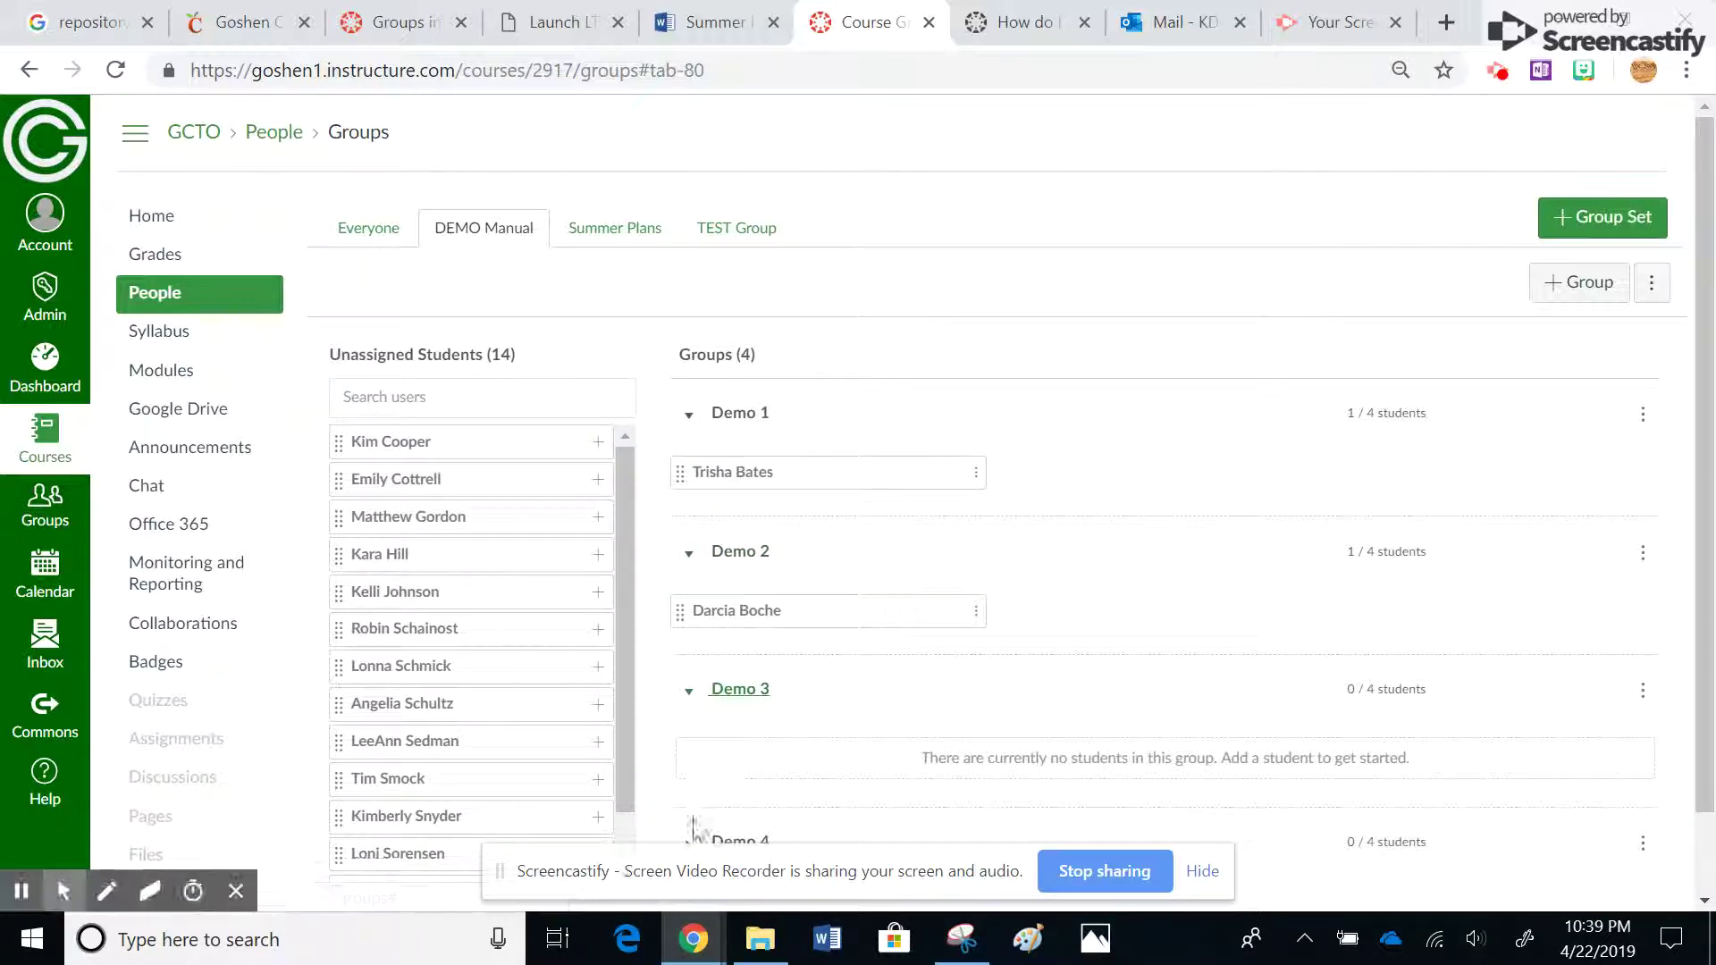
scroll(1707, 698, down, 1)
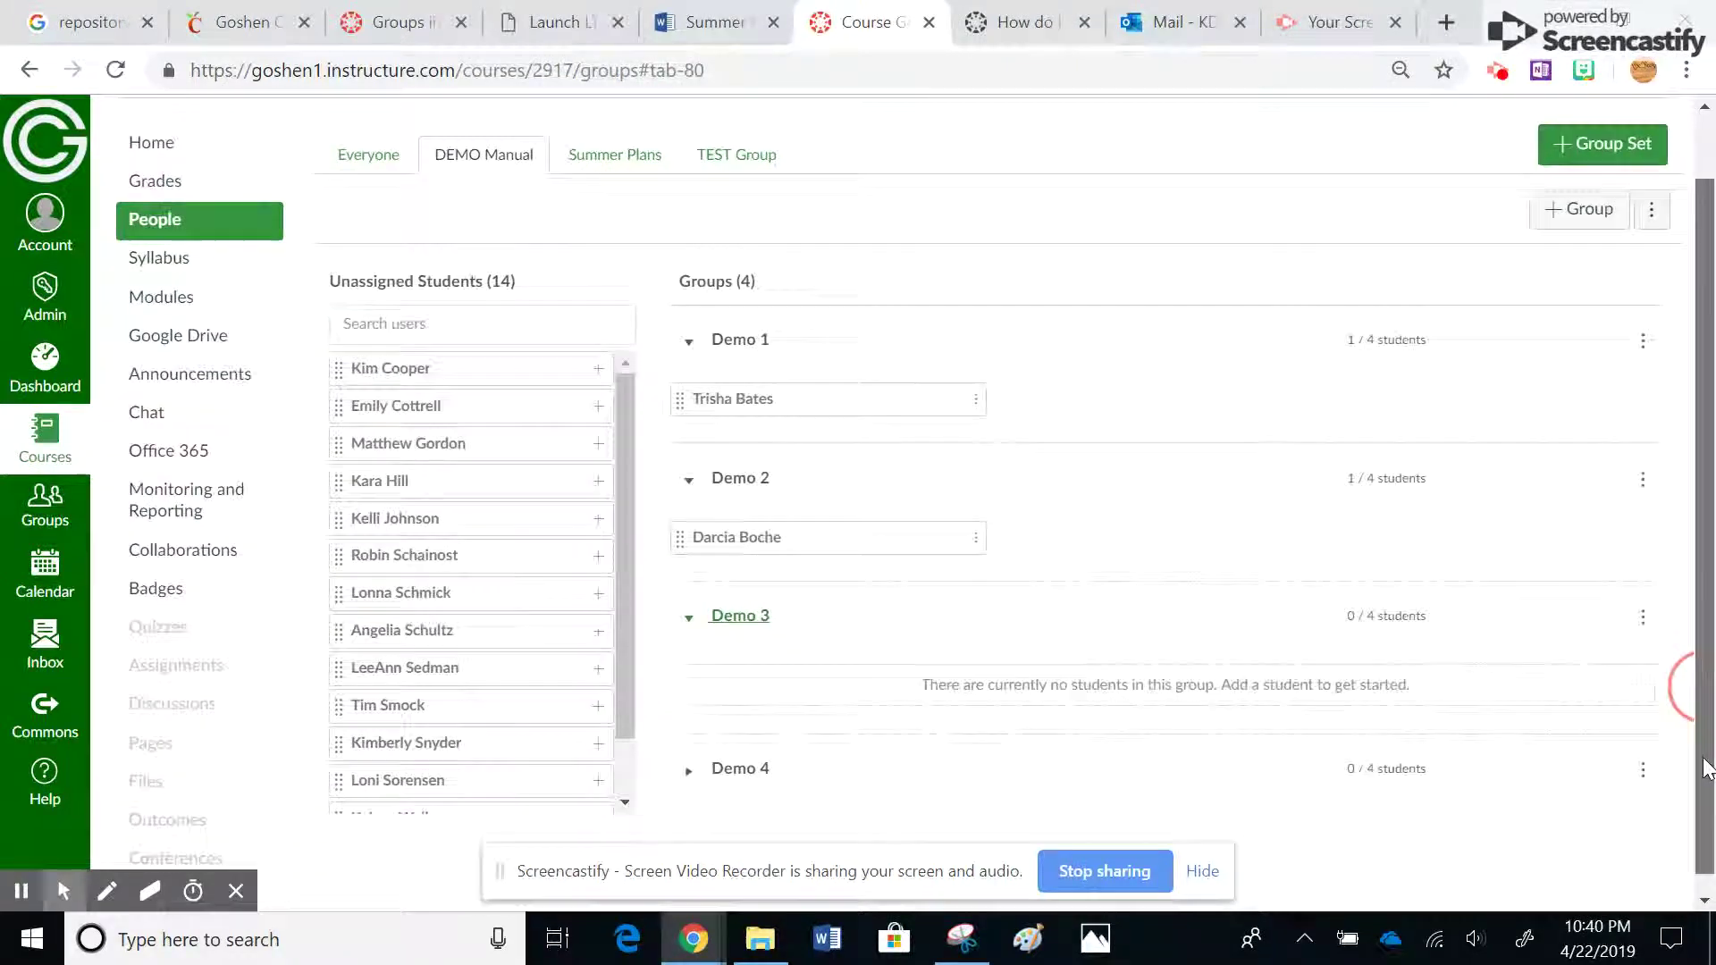
click(690, 759)
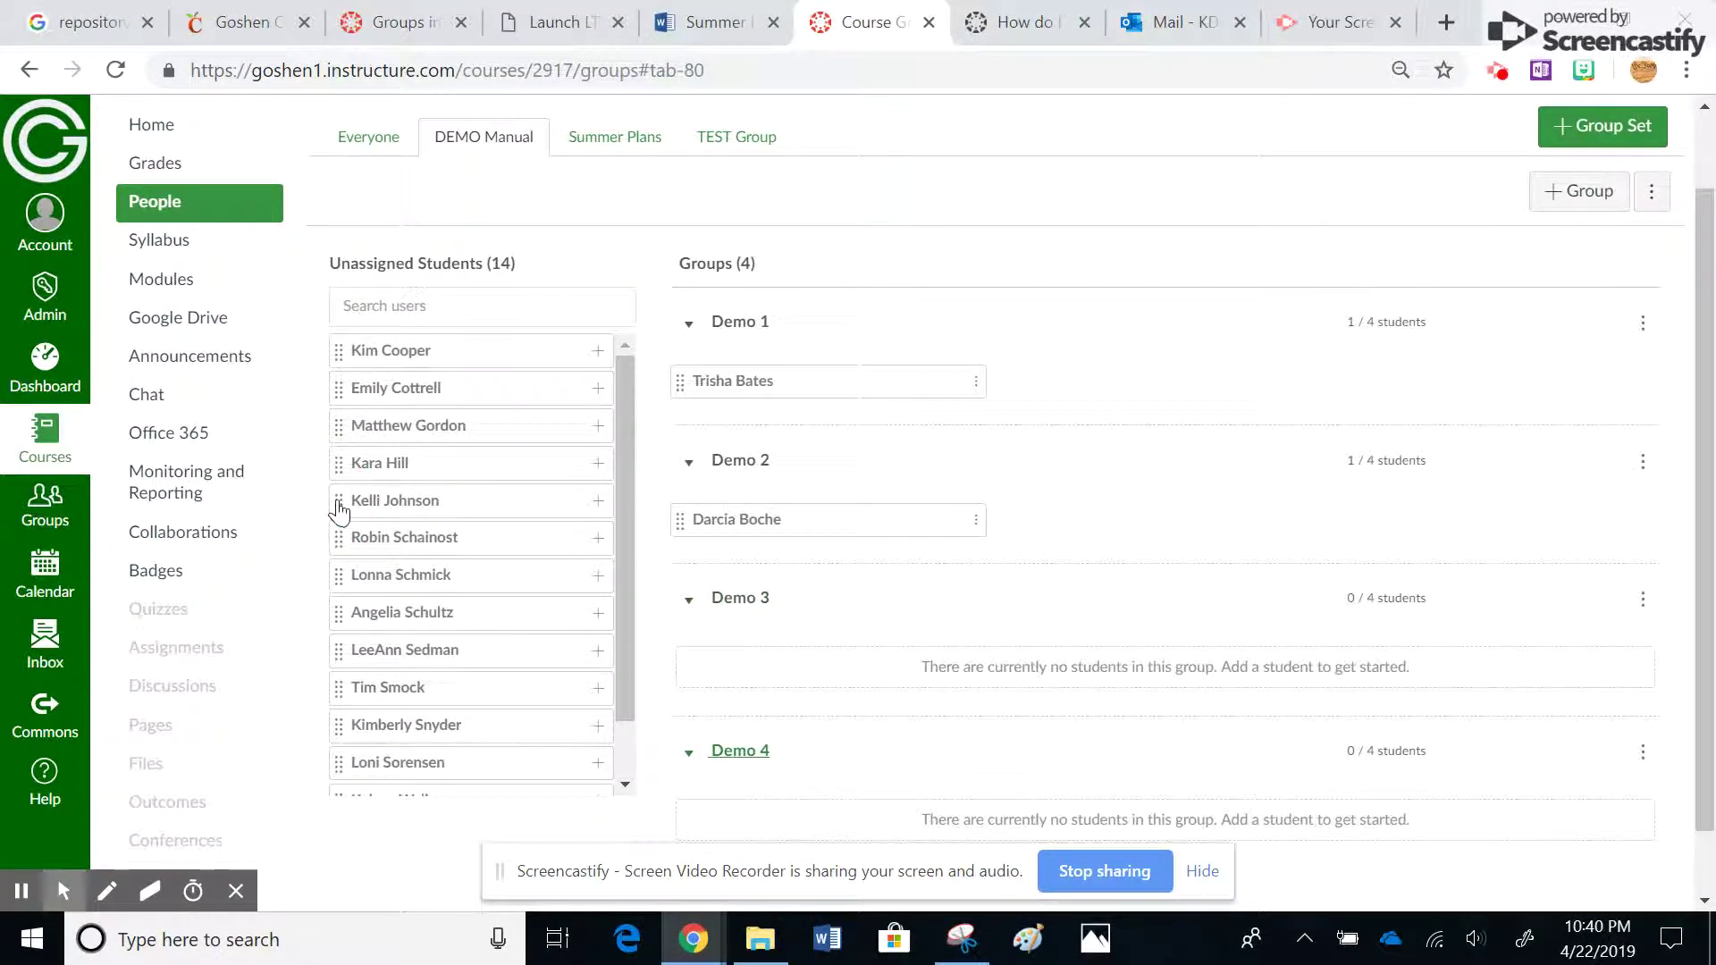
Step: Drag unassigned students into Demo 3, Demo 4 and Demo 2
drag(338, 504, 743, 677)
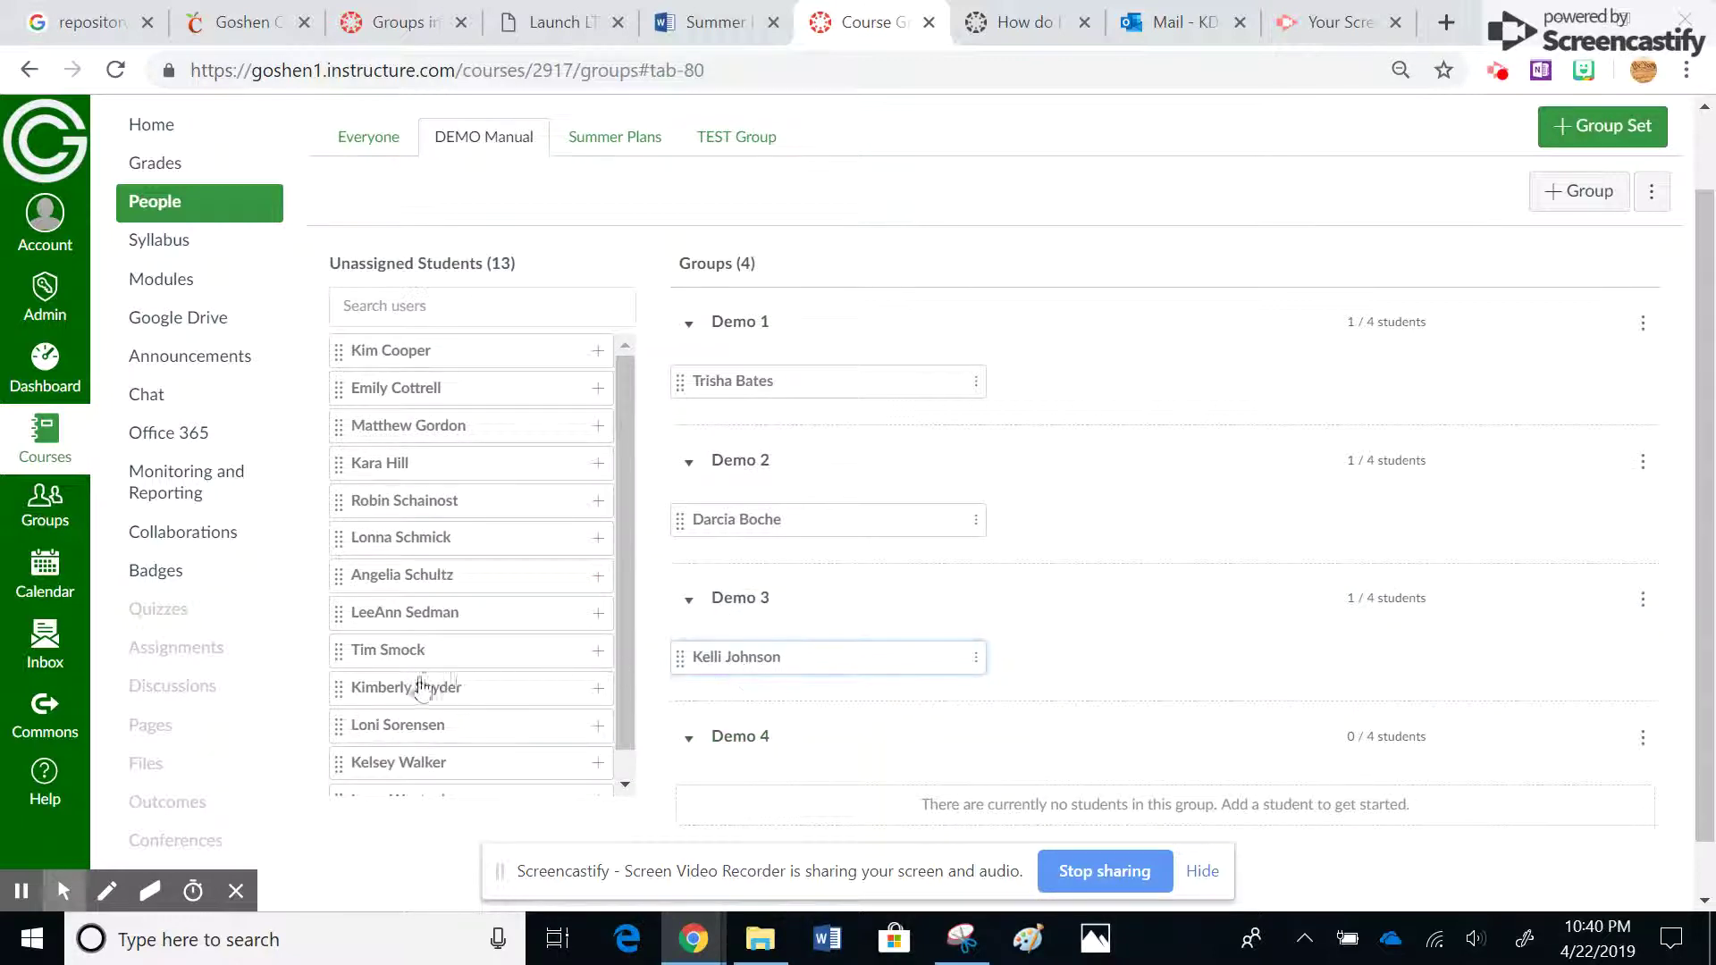
drag(395, 689, 787, 755)
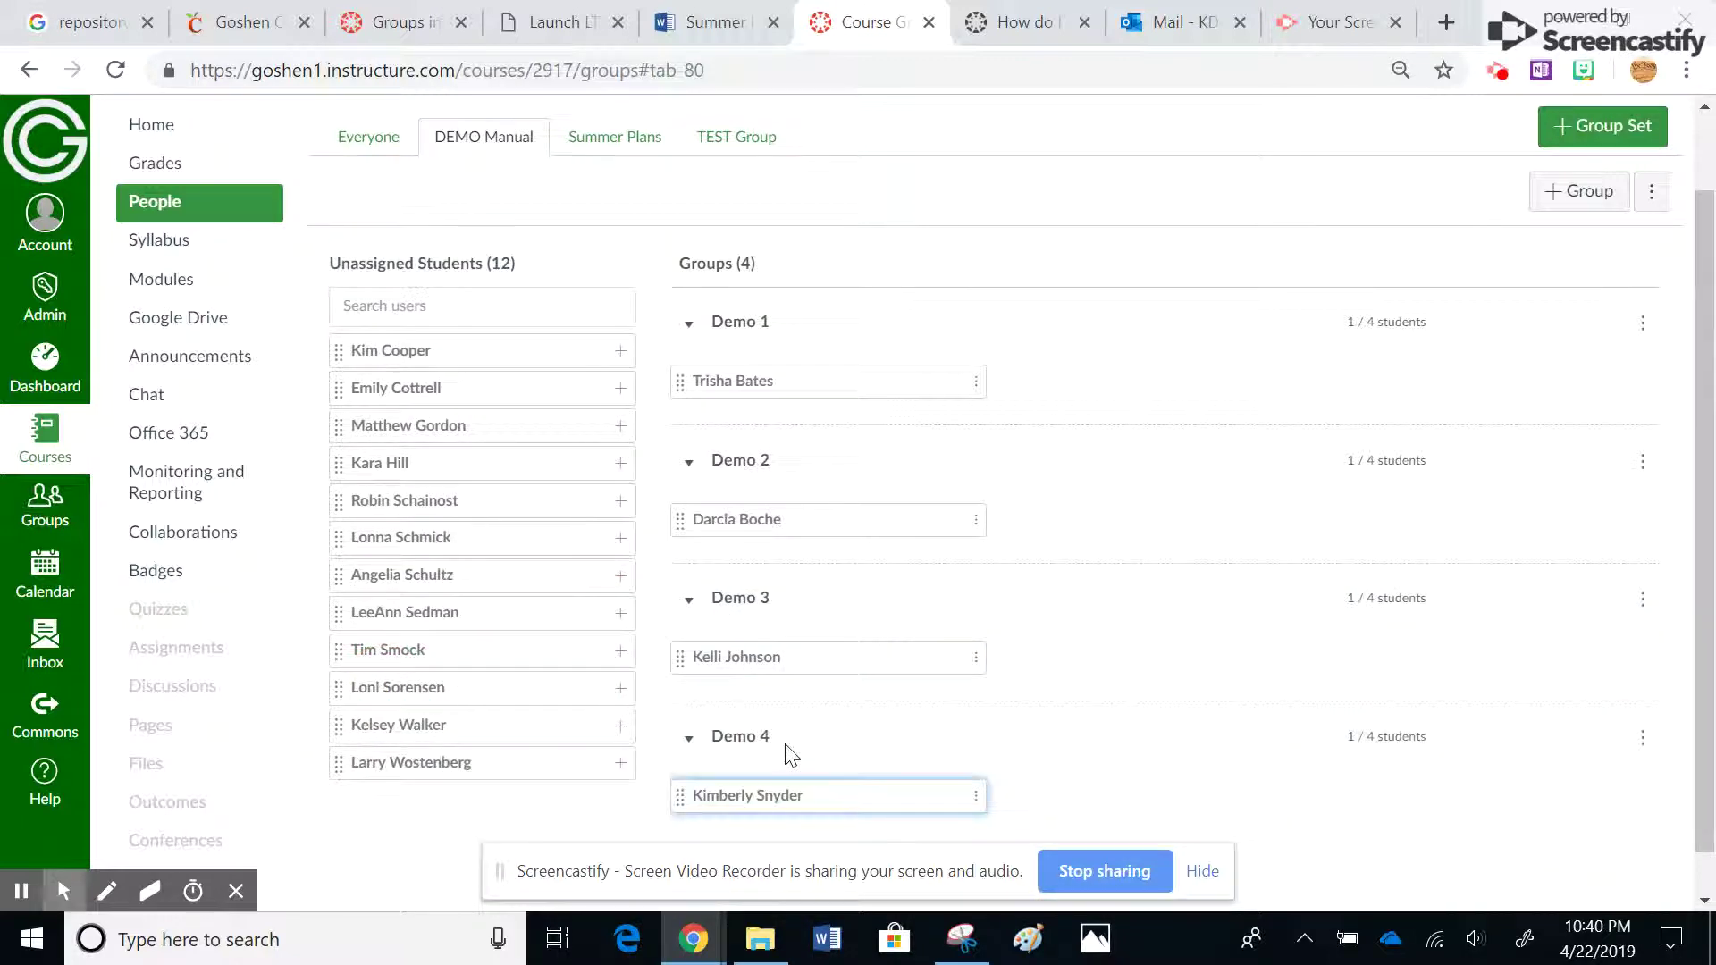
drag(398, 687, 796, 626)
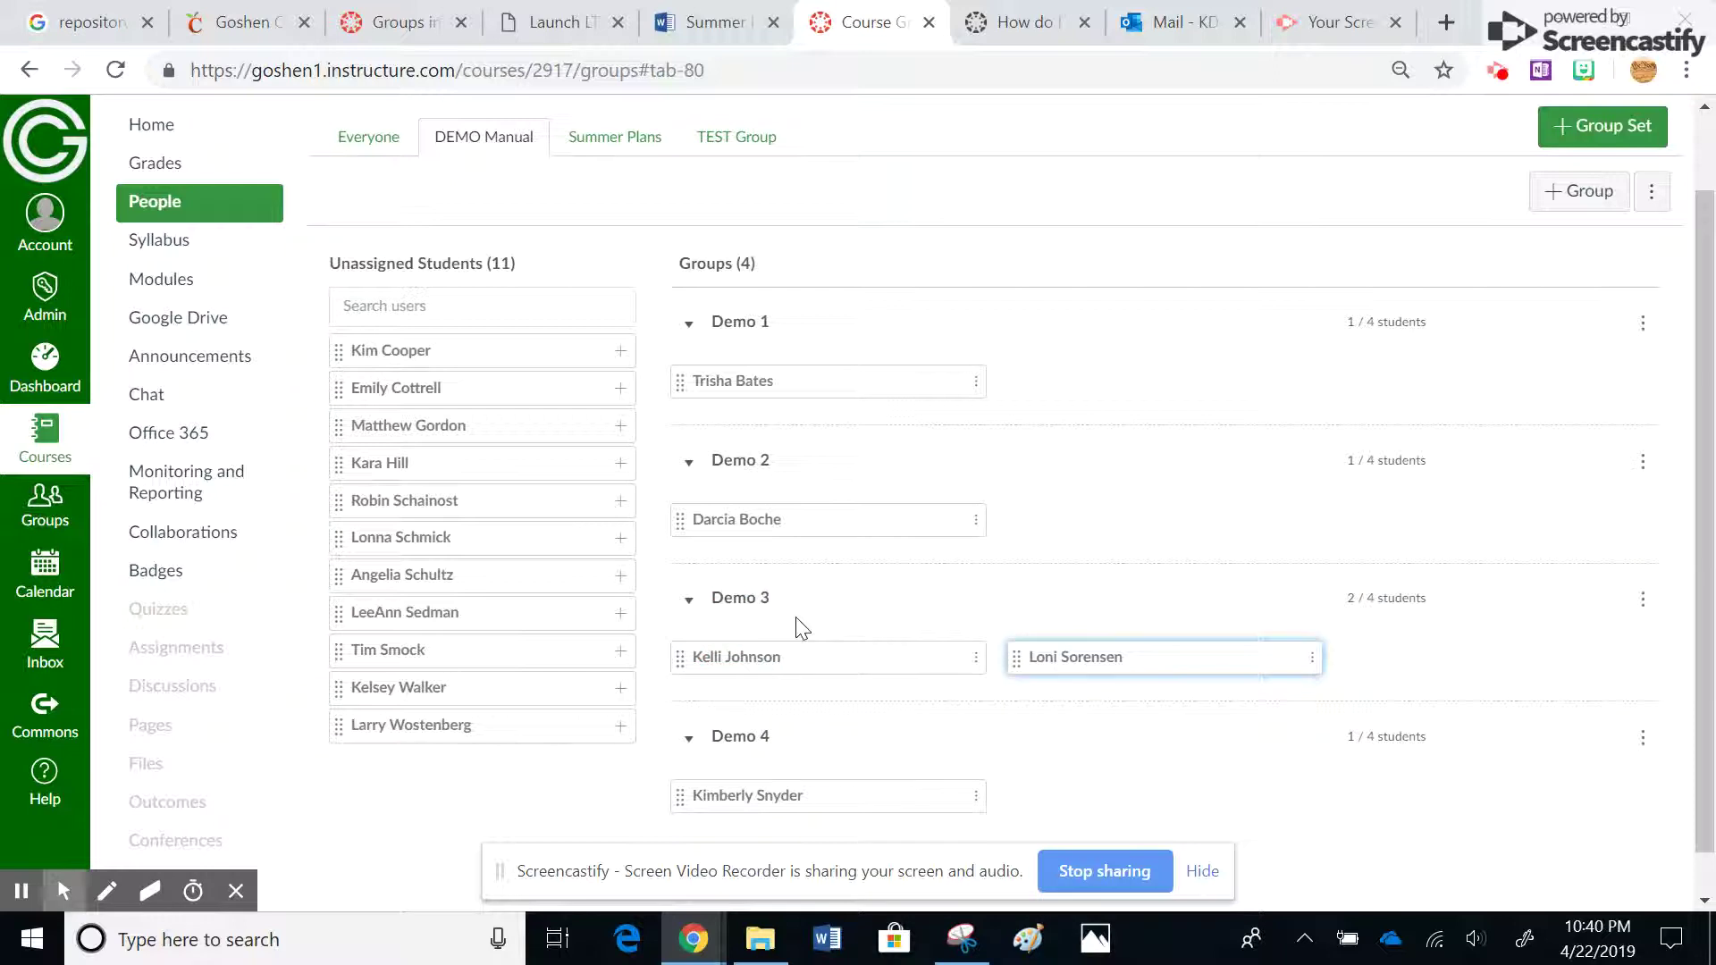
drag(452, 652, 798, 508)
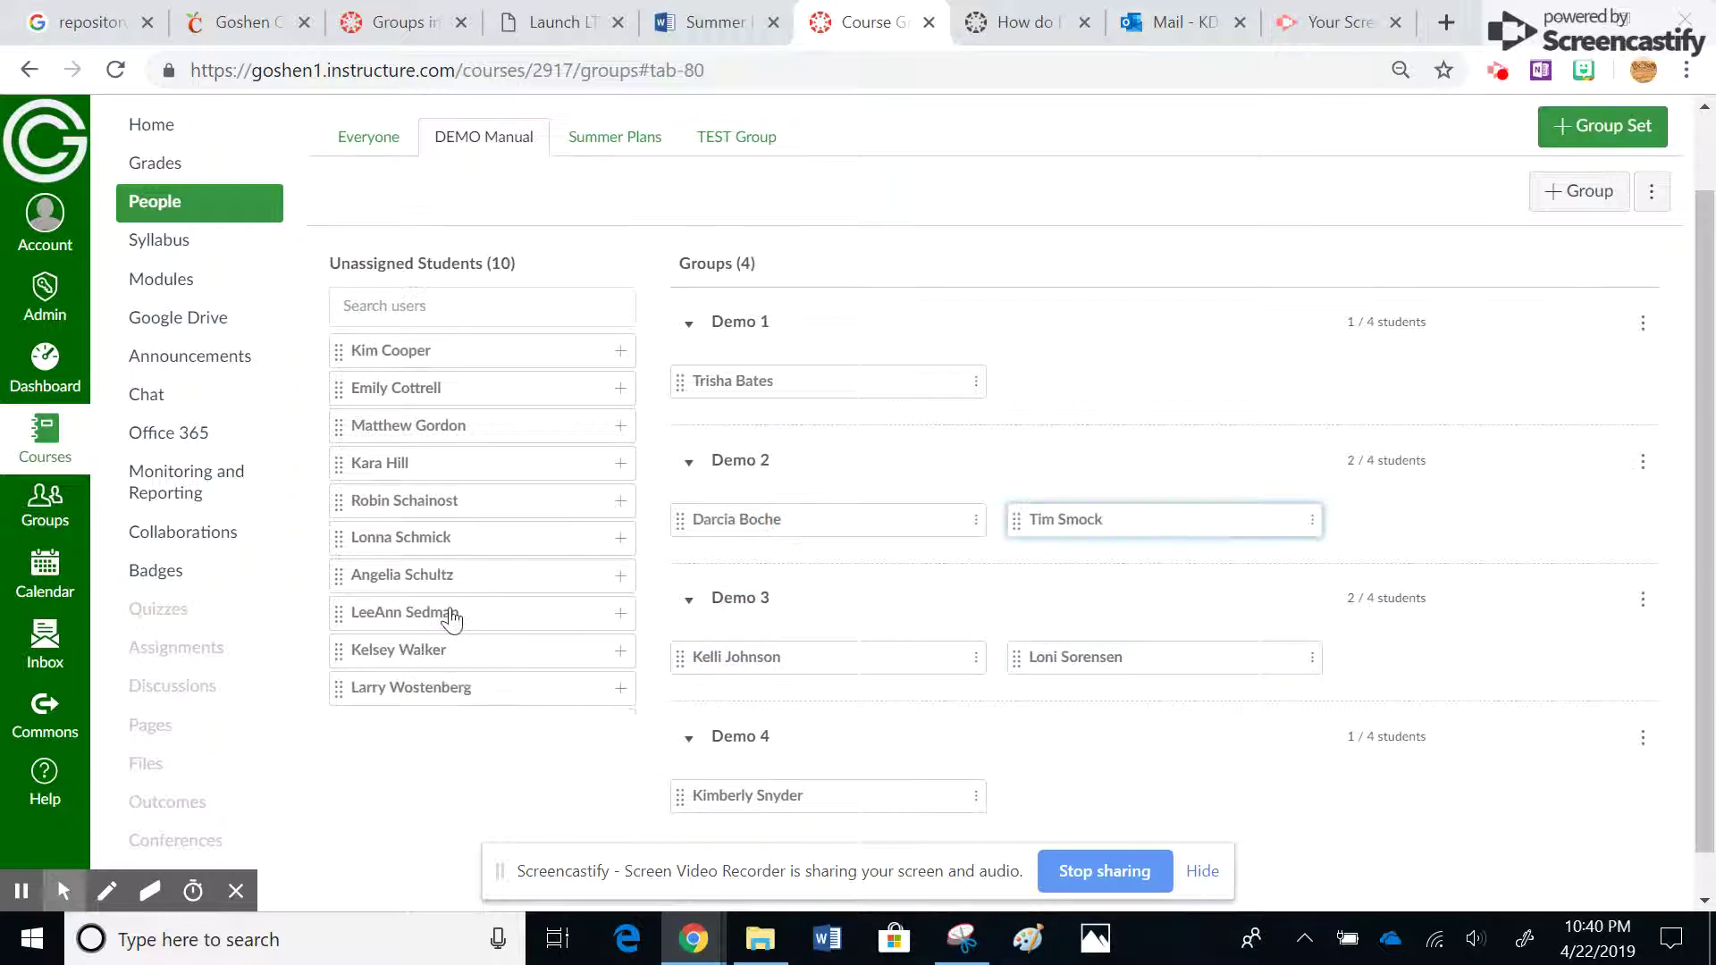
drag(433, 613, 805, 483)
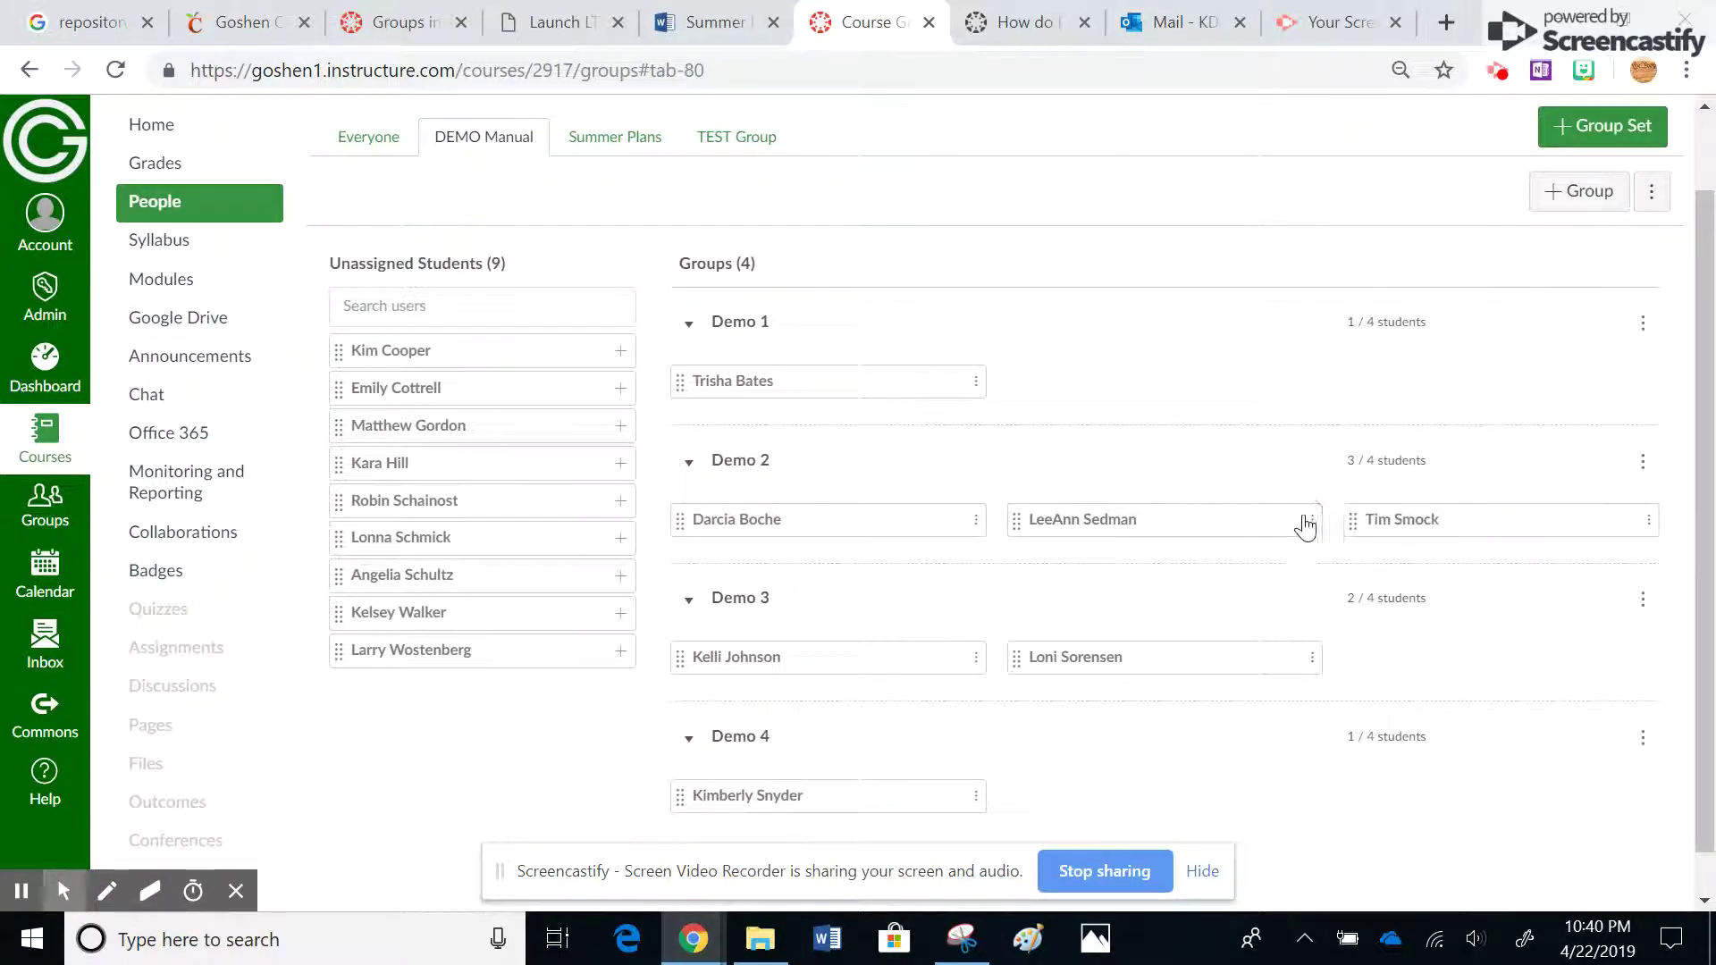
Step: Move a Demo 2 member into Demo 3
click(1310, 522)
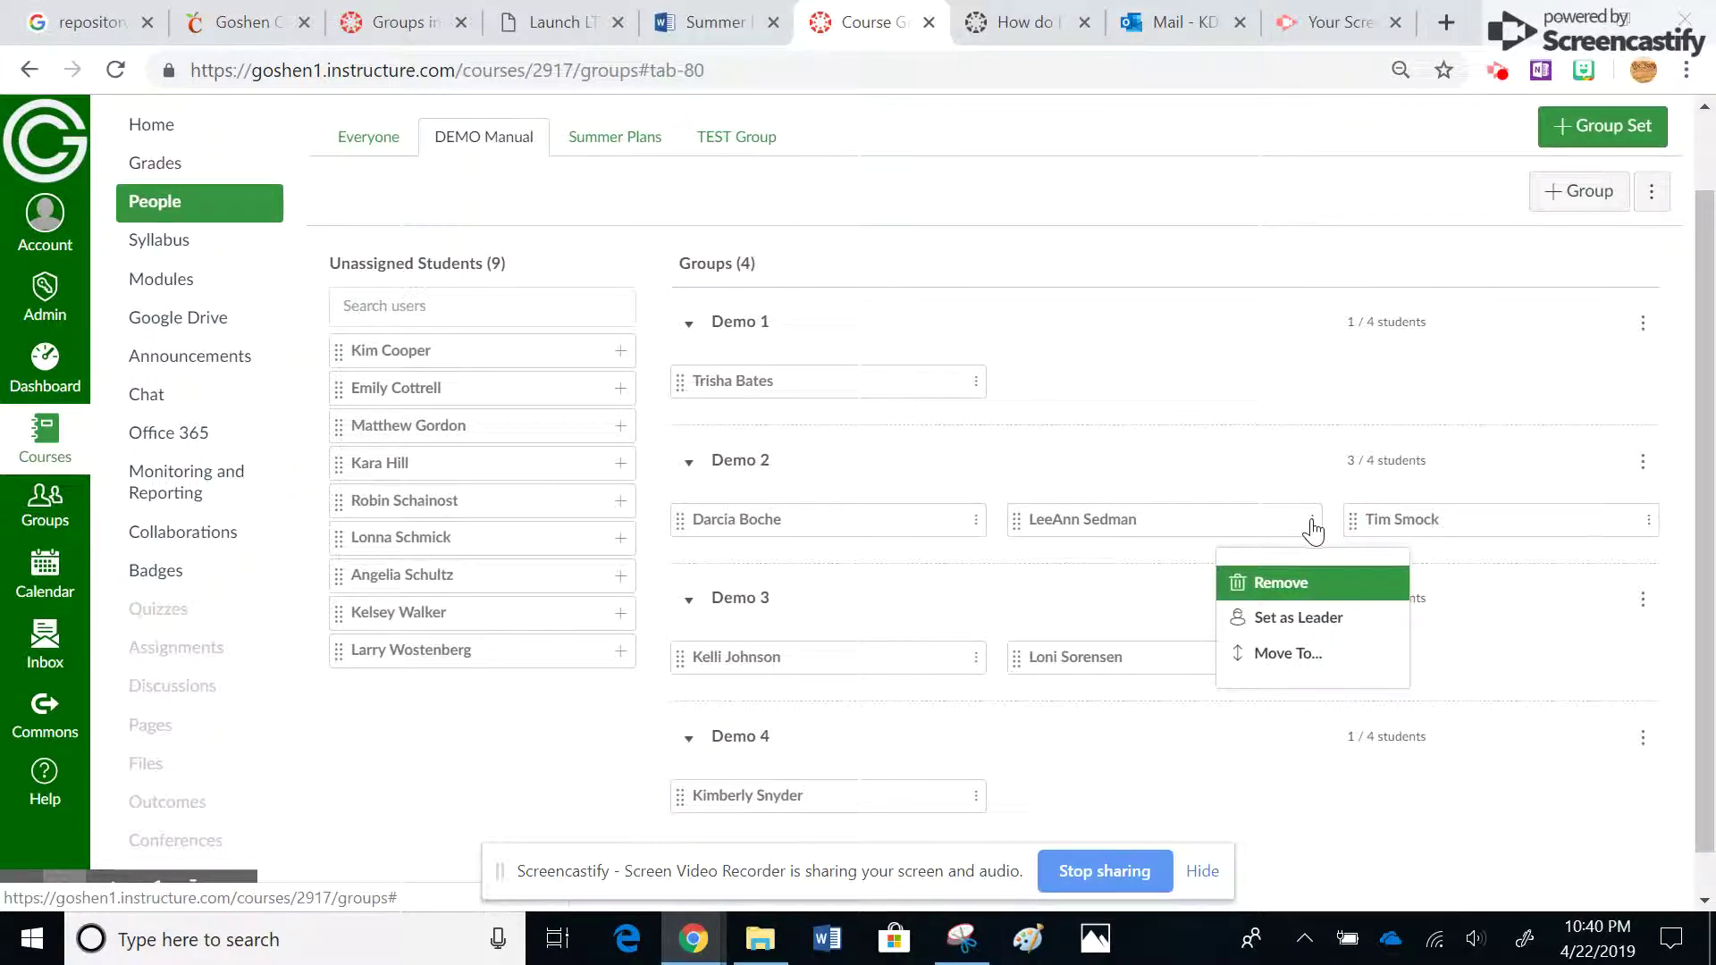
click(1293, 655)
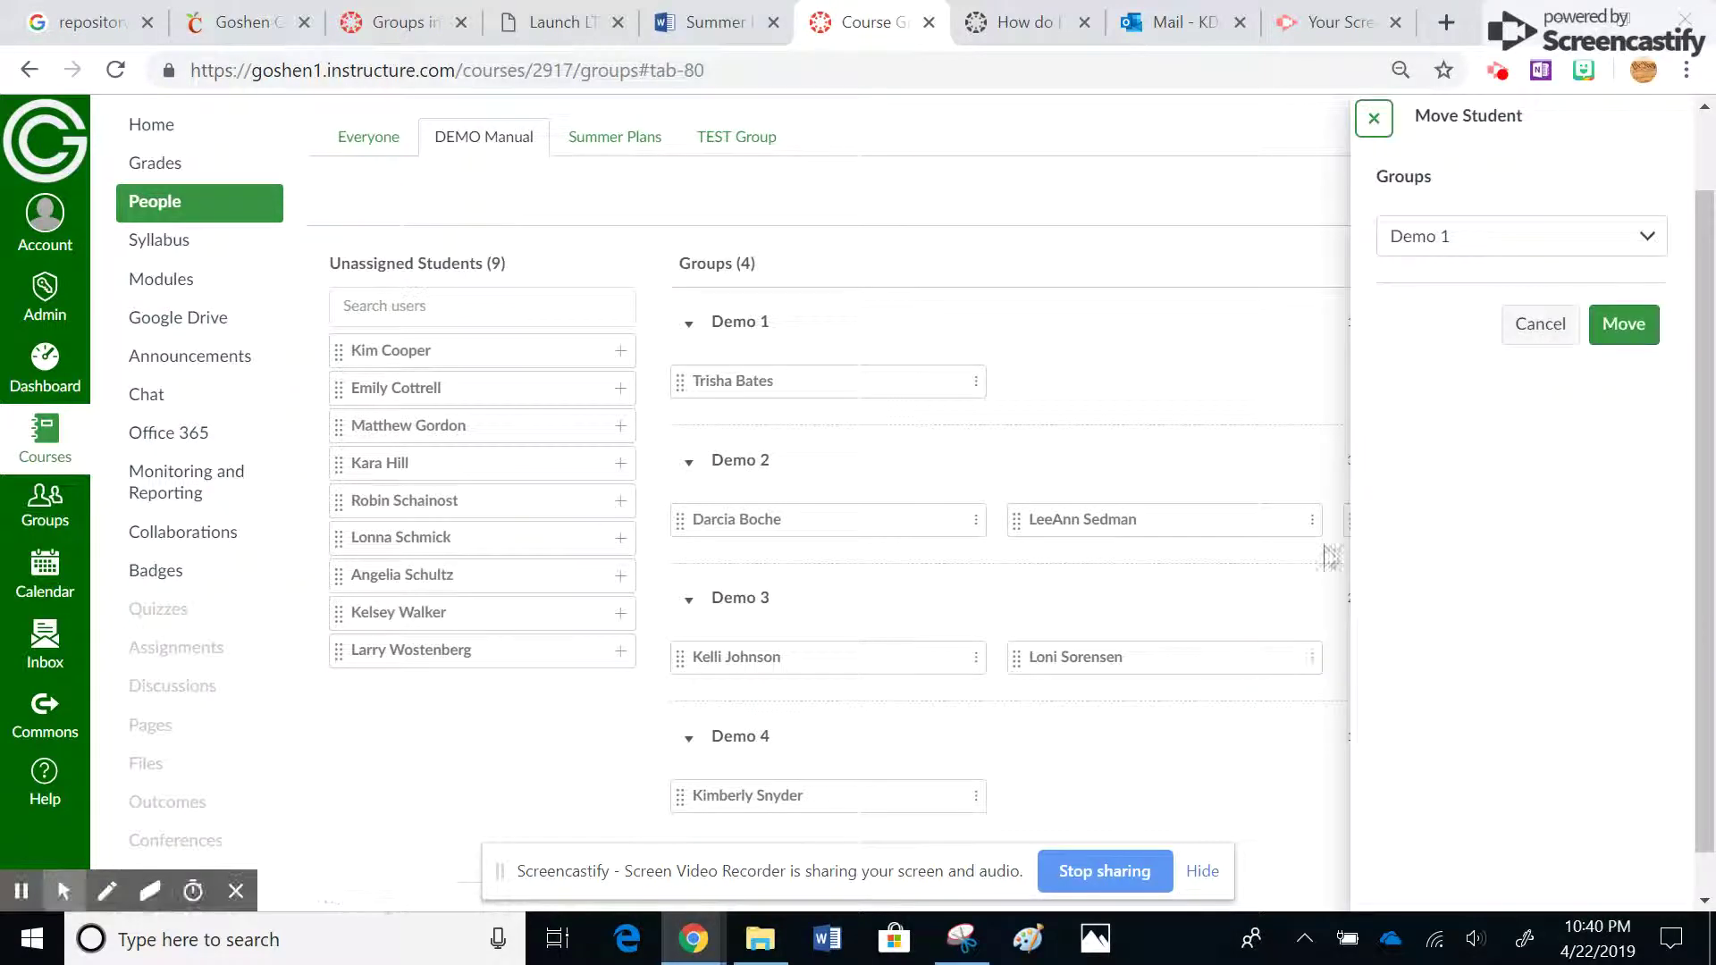
click(1626, 234)
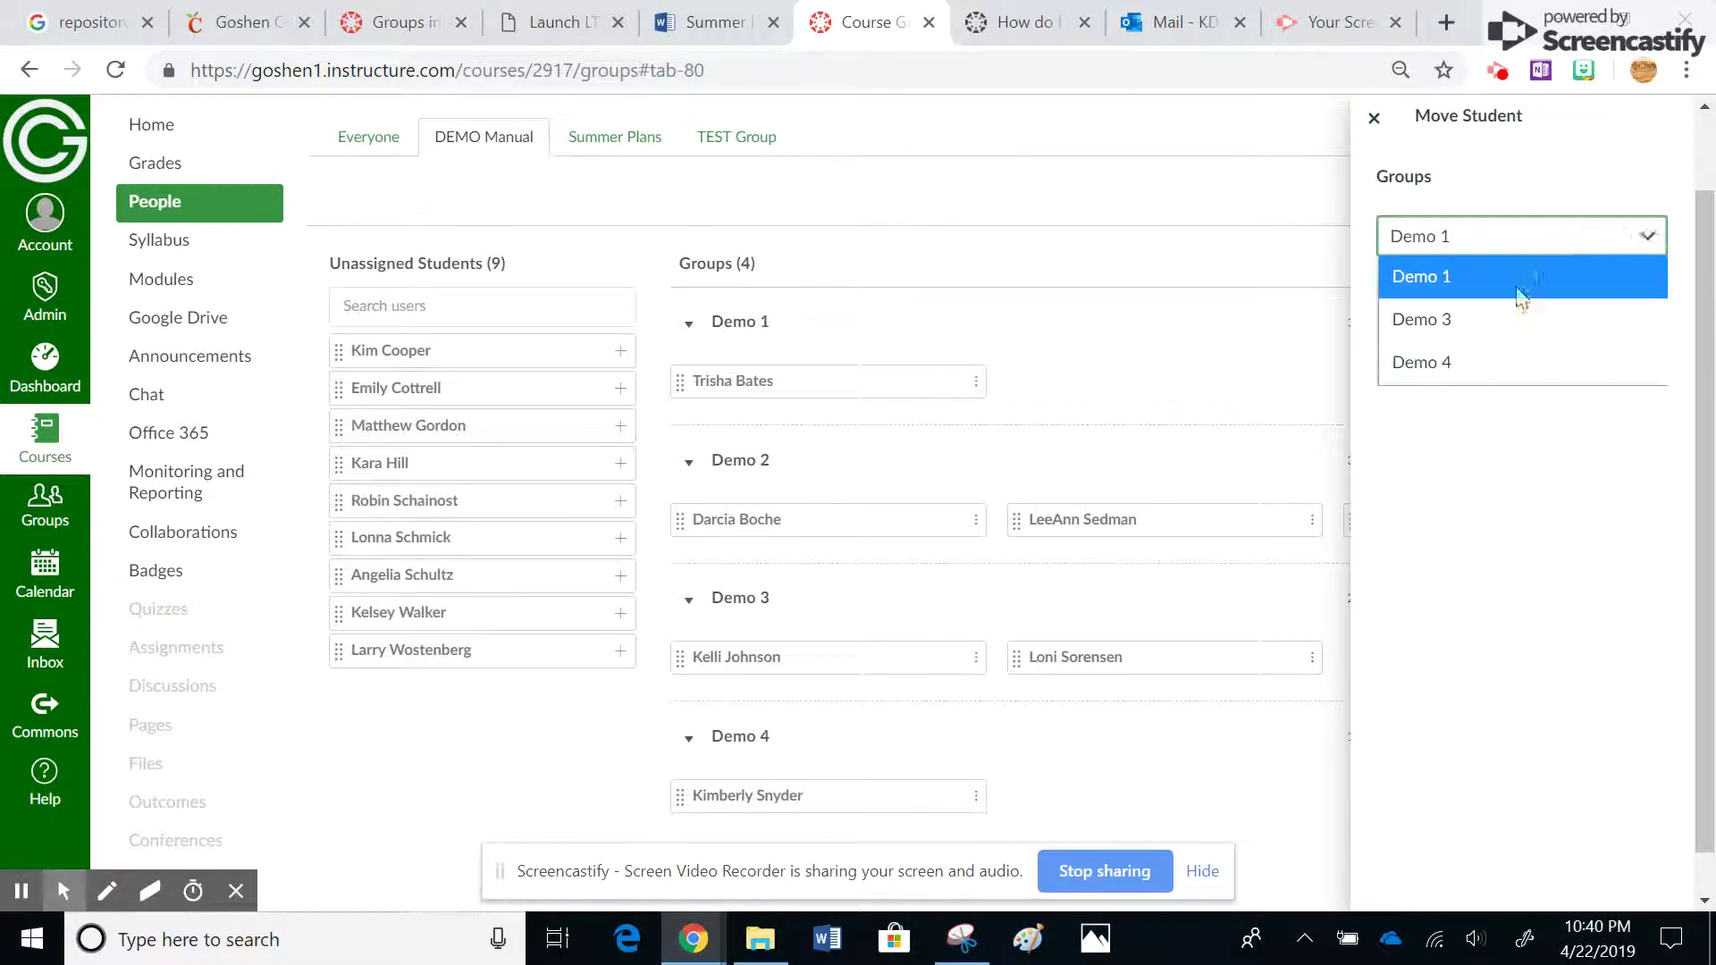
click(1475, 320)
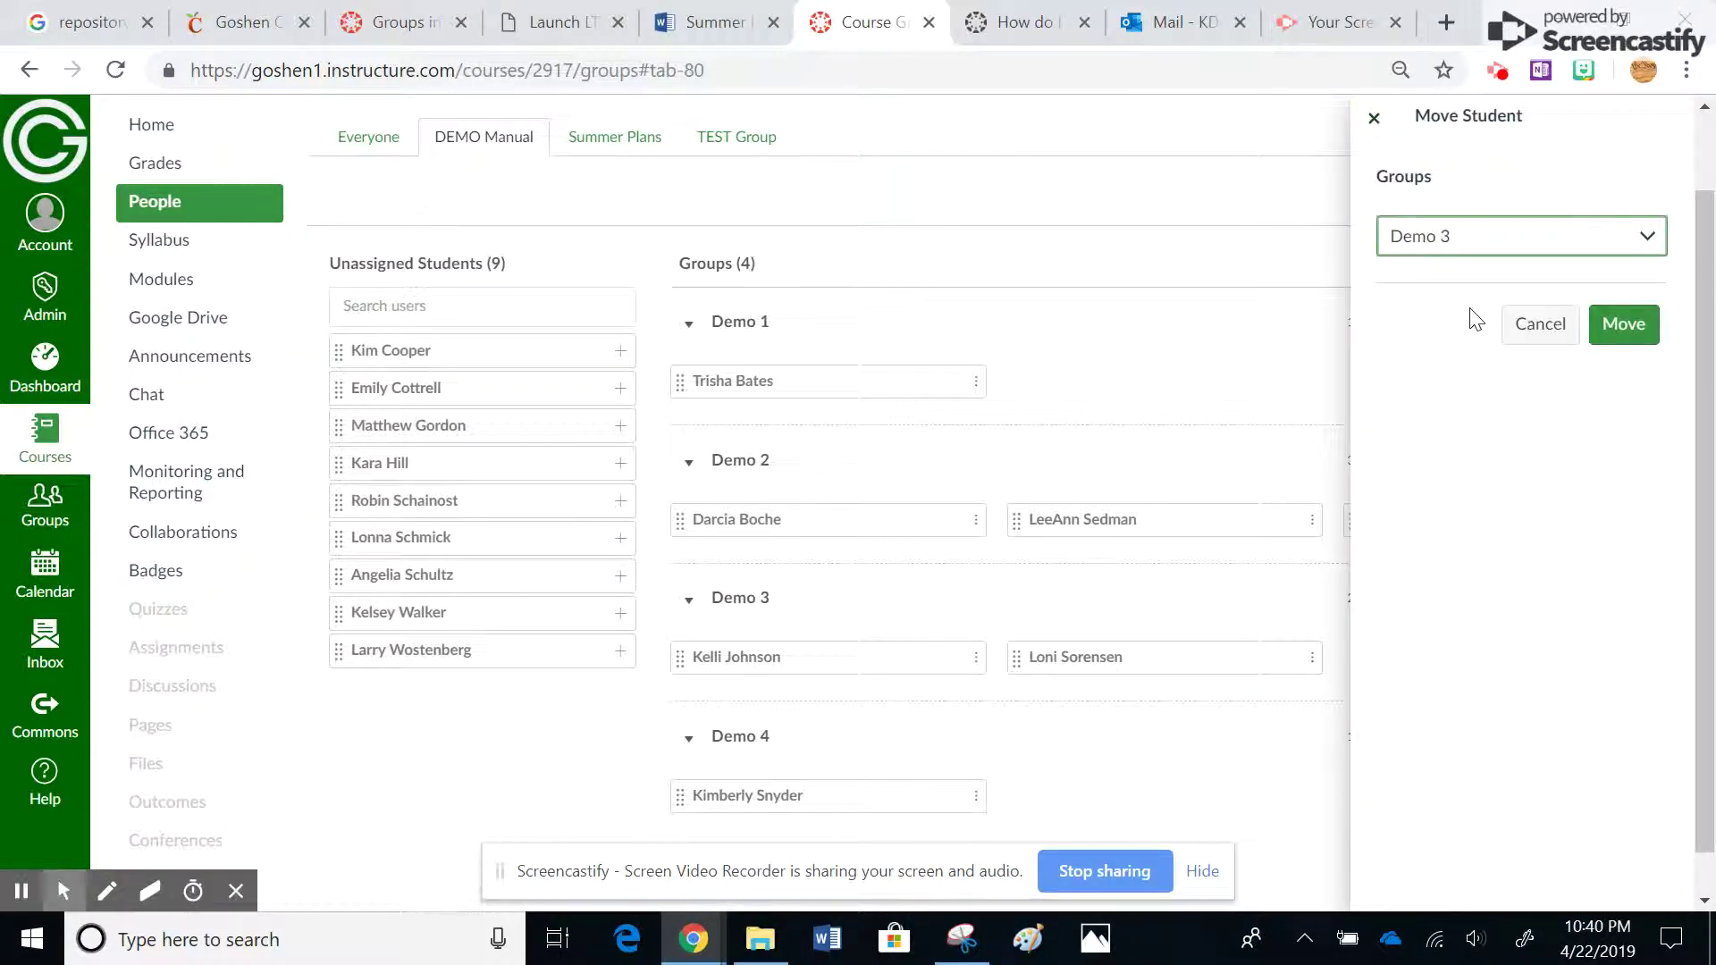
click(1614, 326)
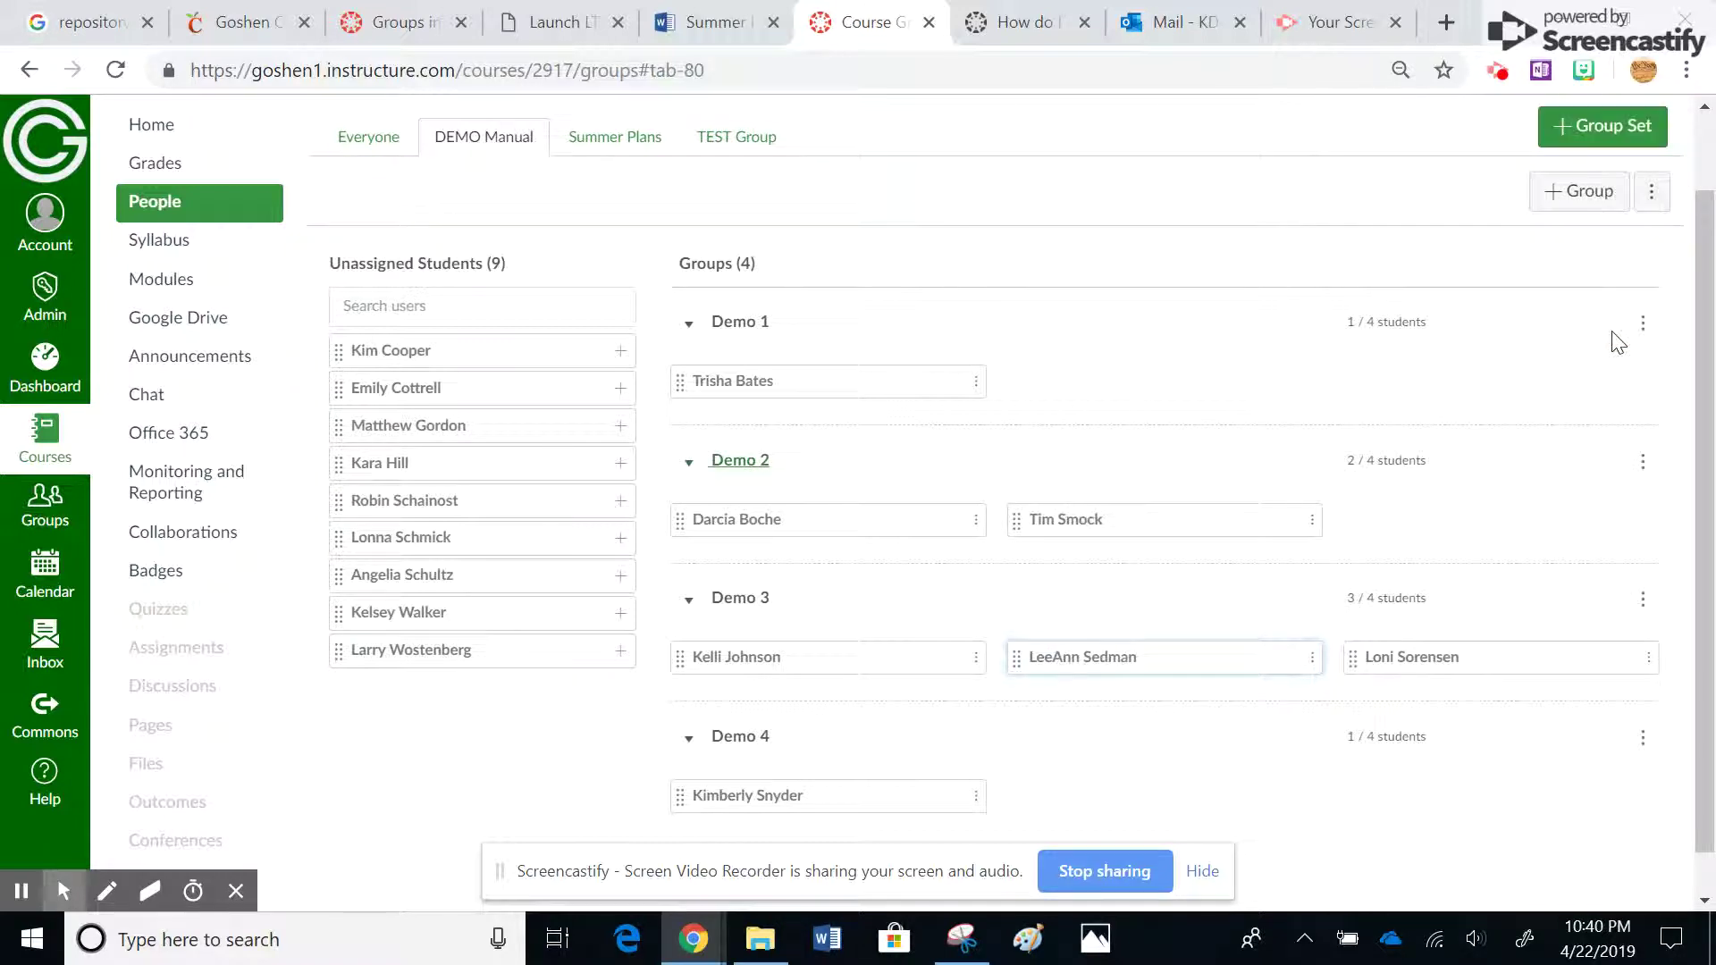
Step: Move another student into Demo 4
click(1310, 659)
click(1293, 798)
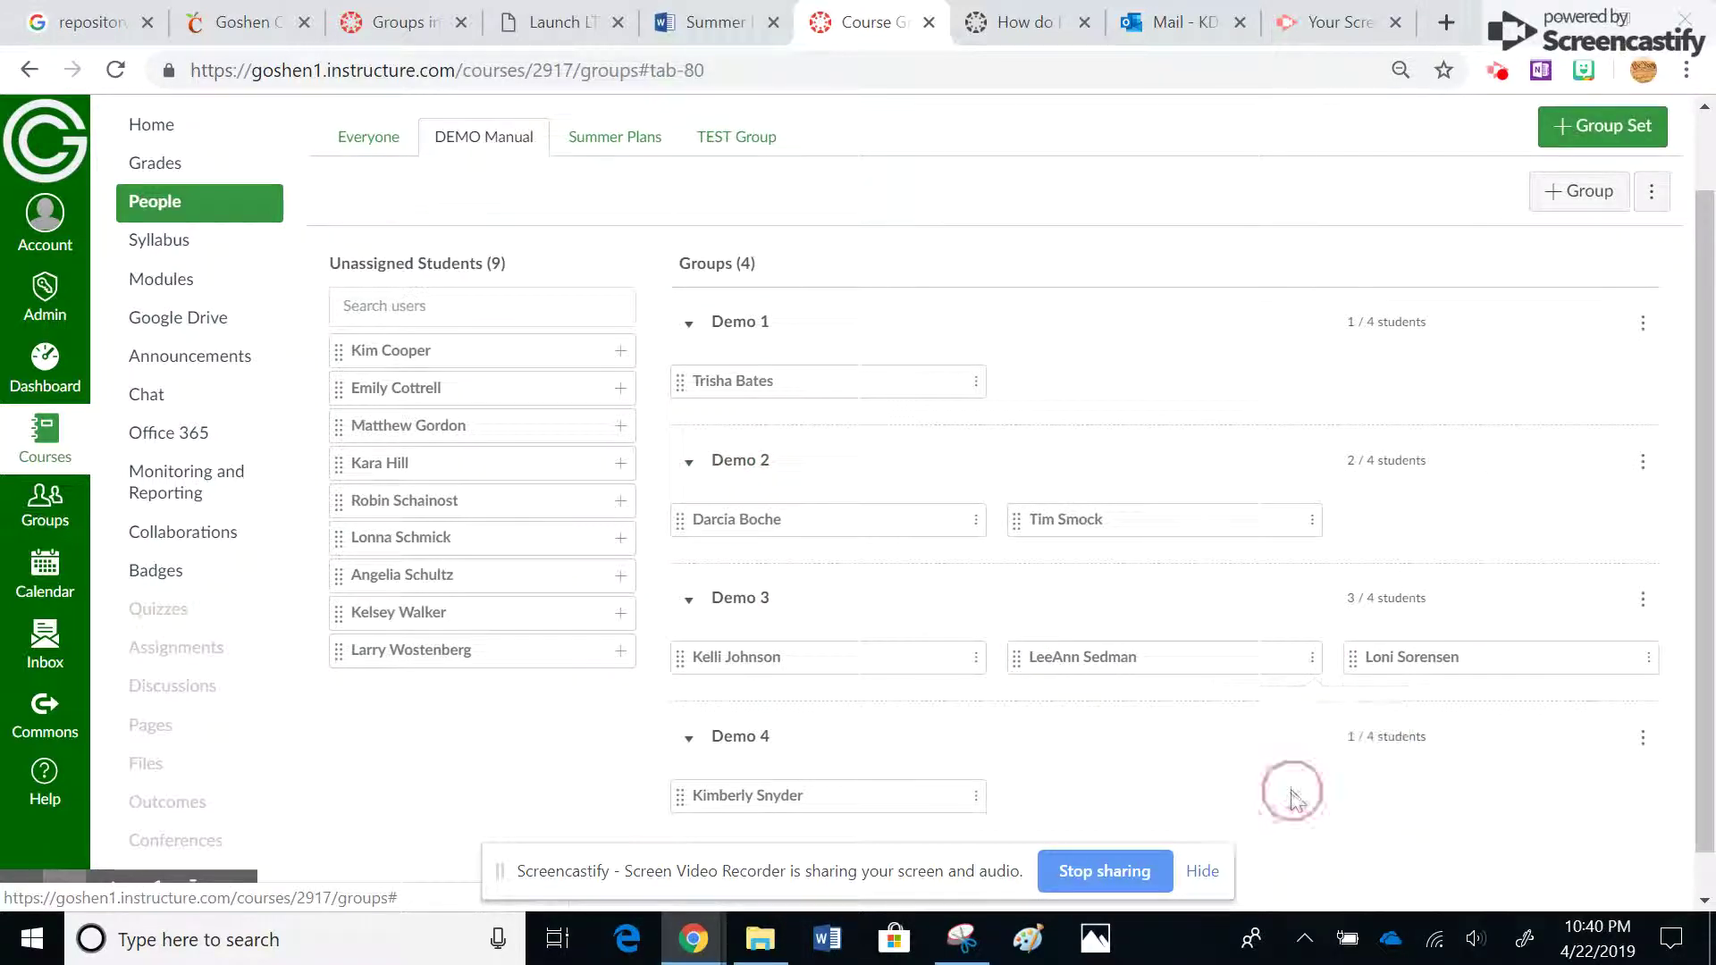
click(1651, 240)
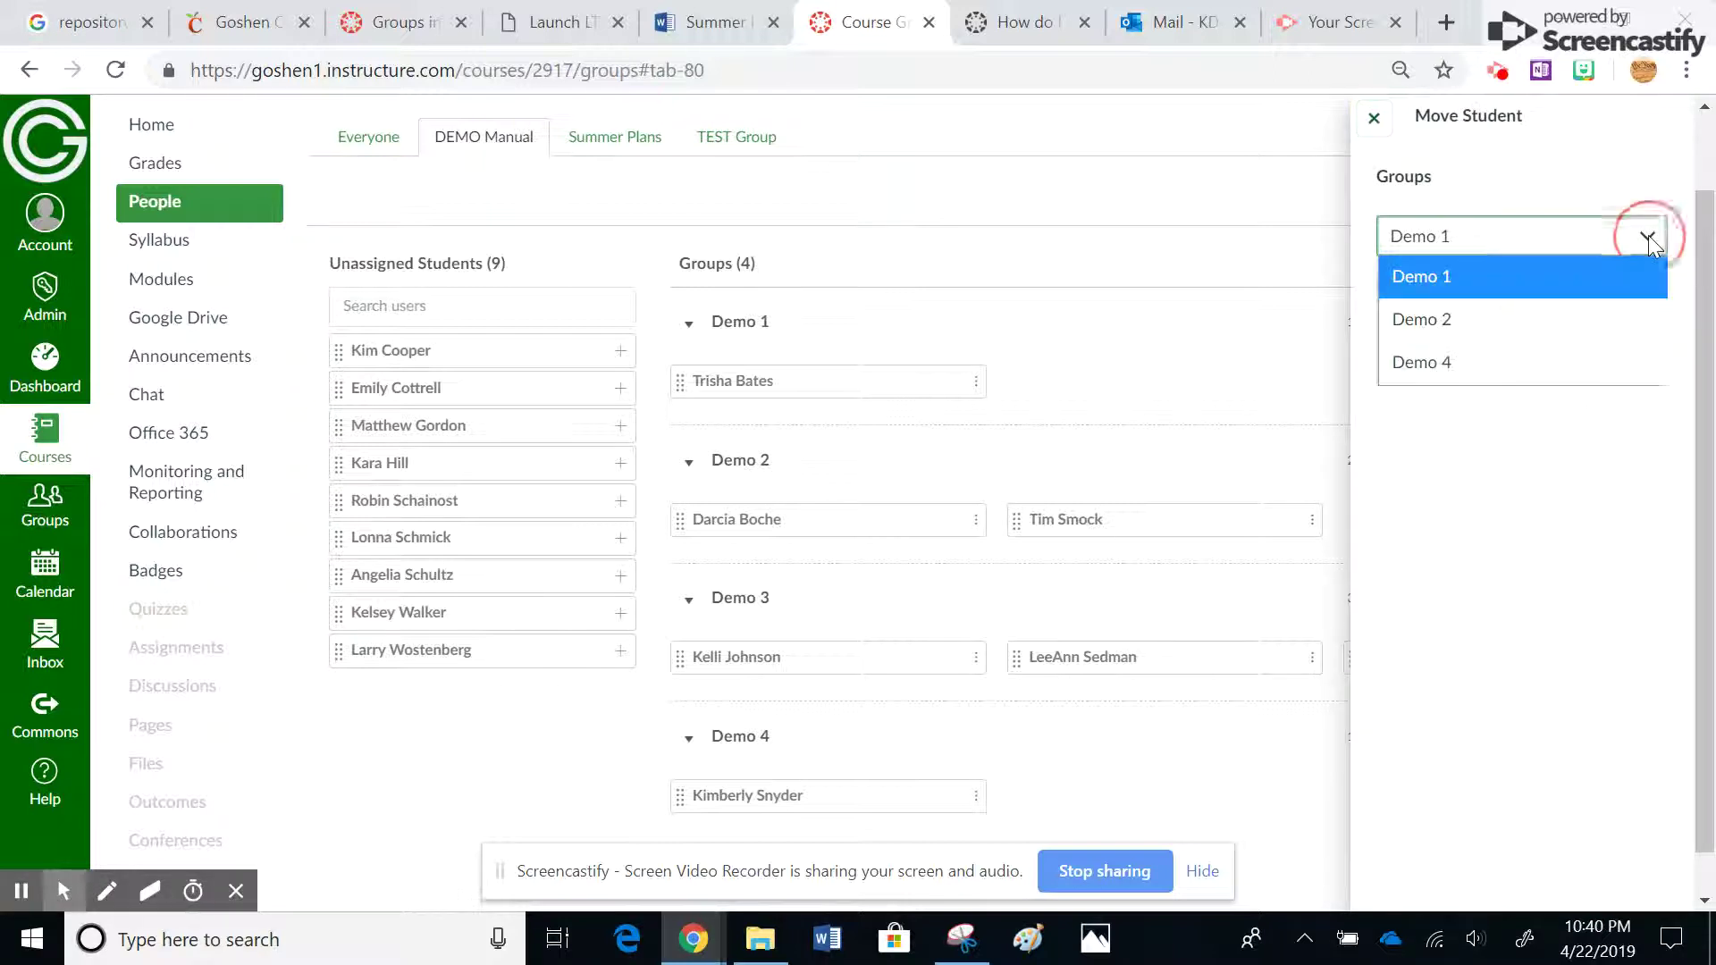
click(1489, 356)
click(1623, 325)
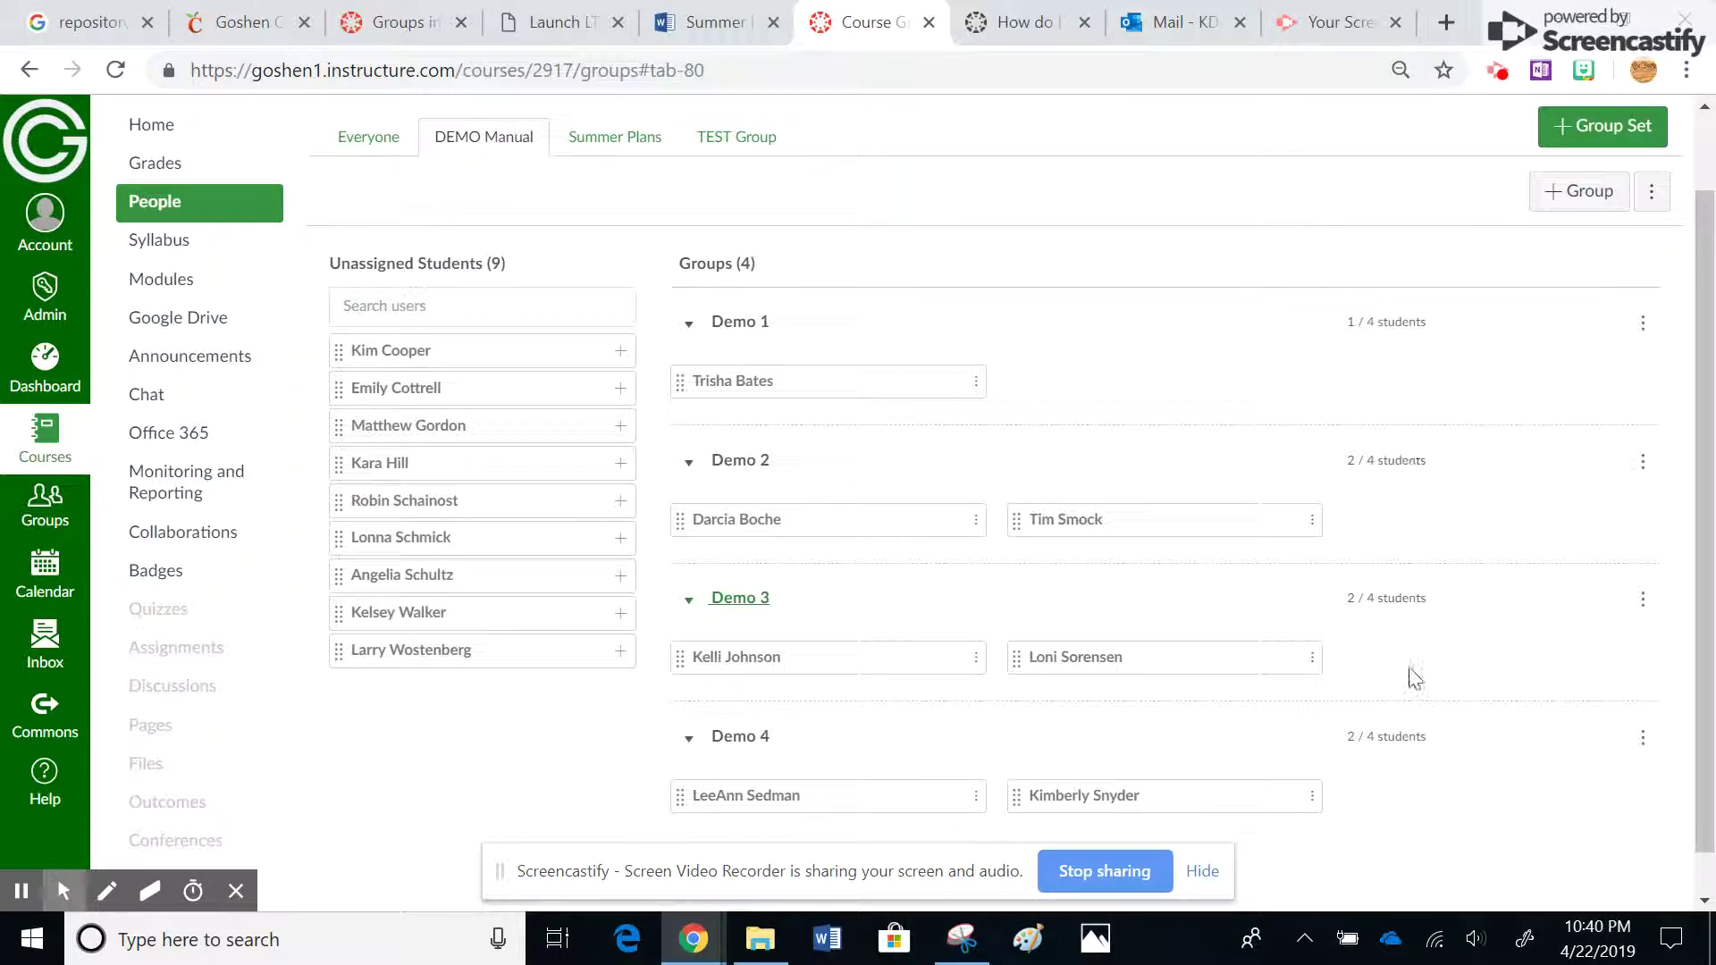
Step: Collapse the Demo 1 through Demo 4 groups
click(687, 327)
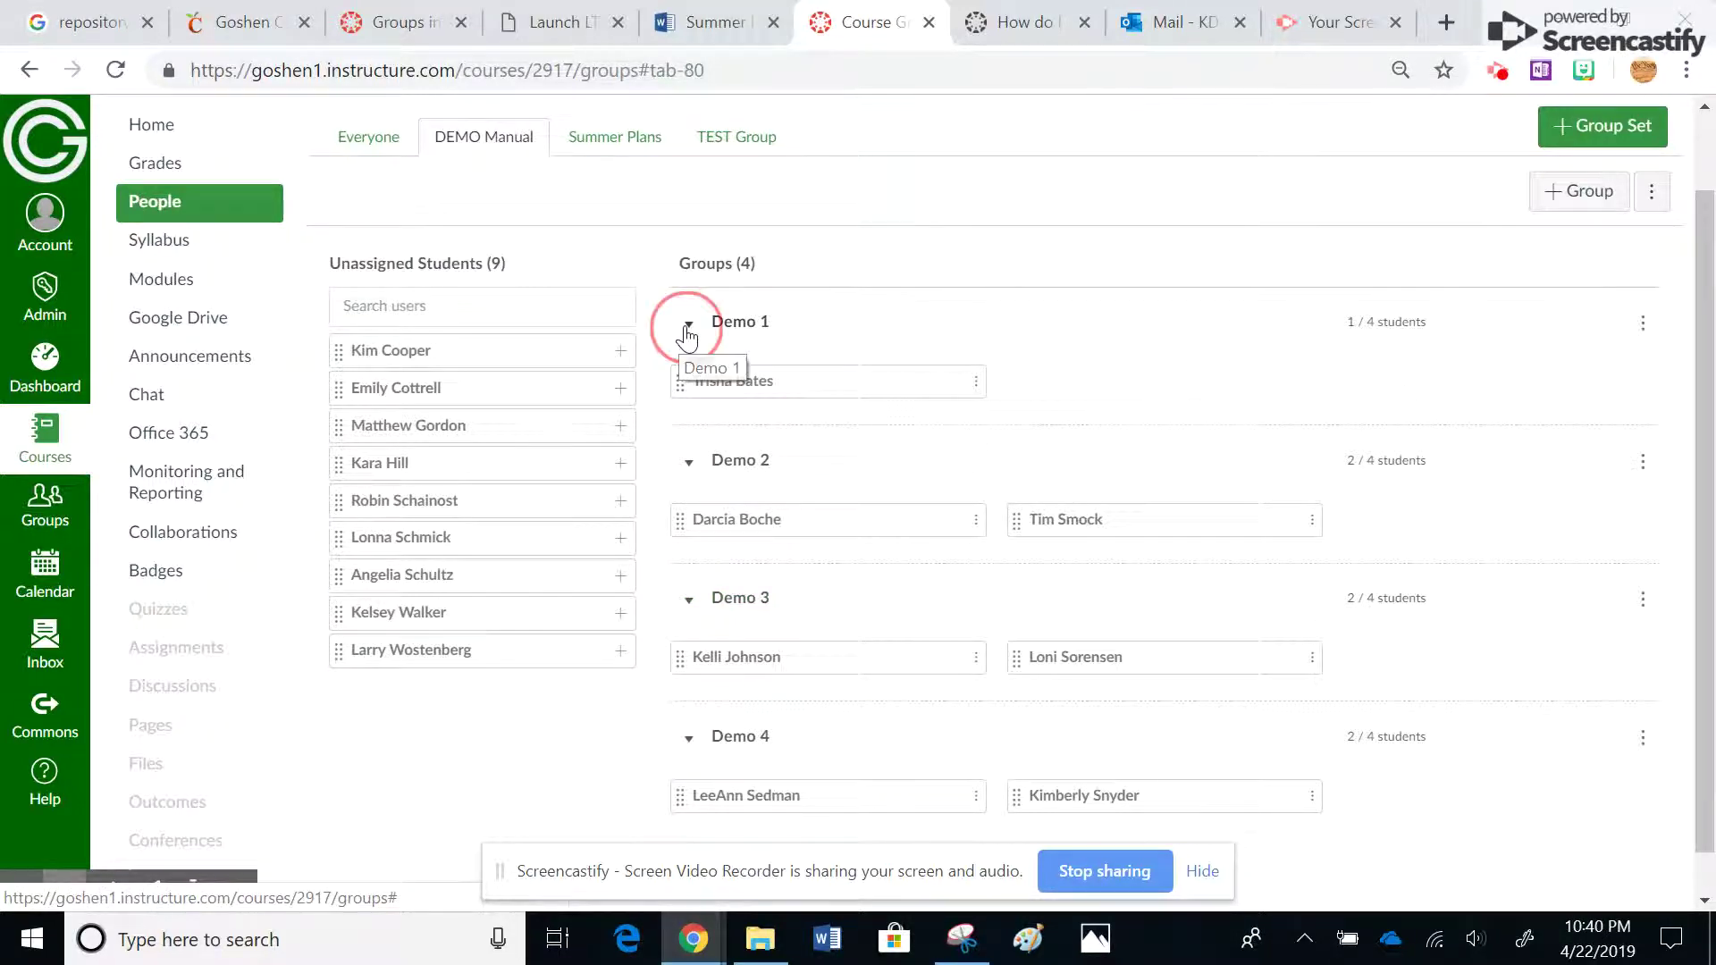
click(688, 404)
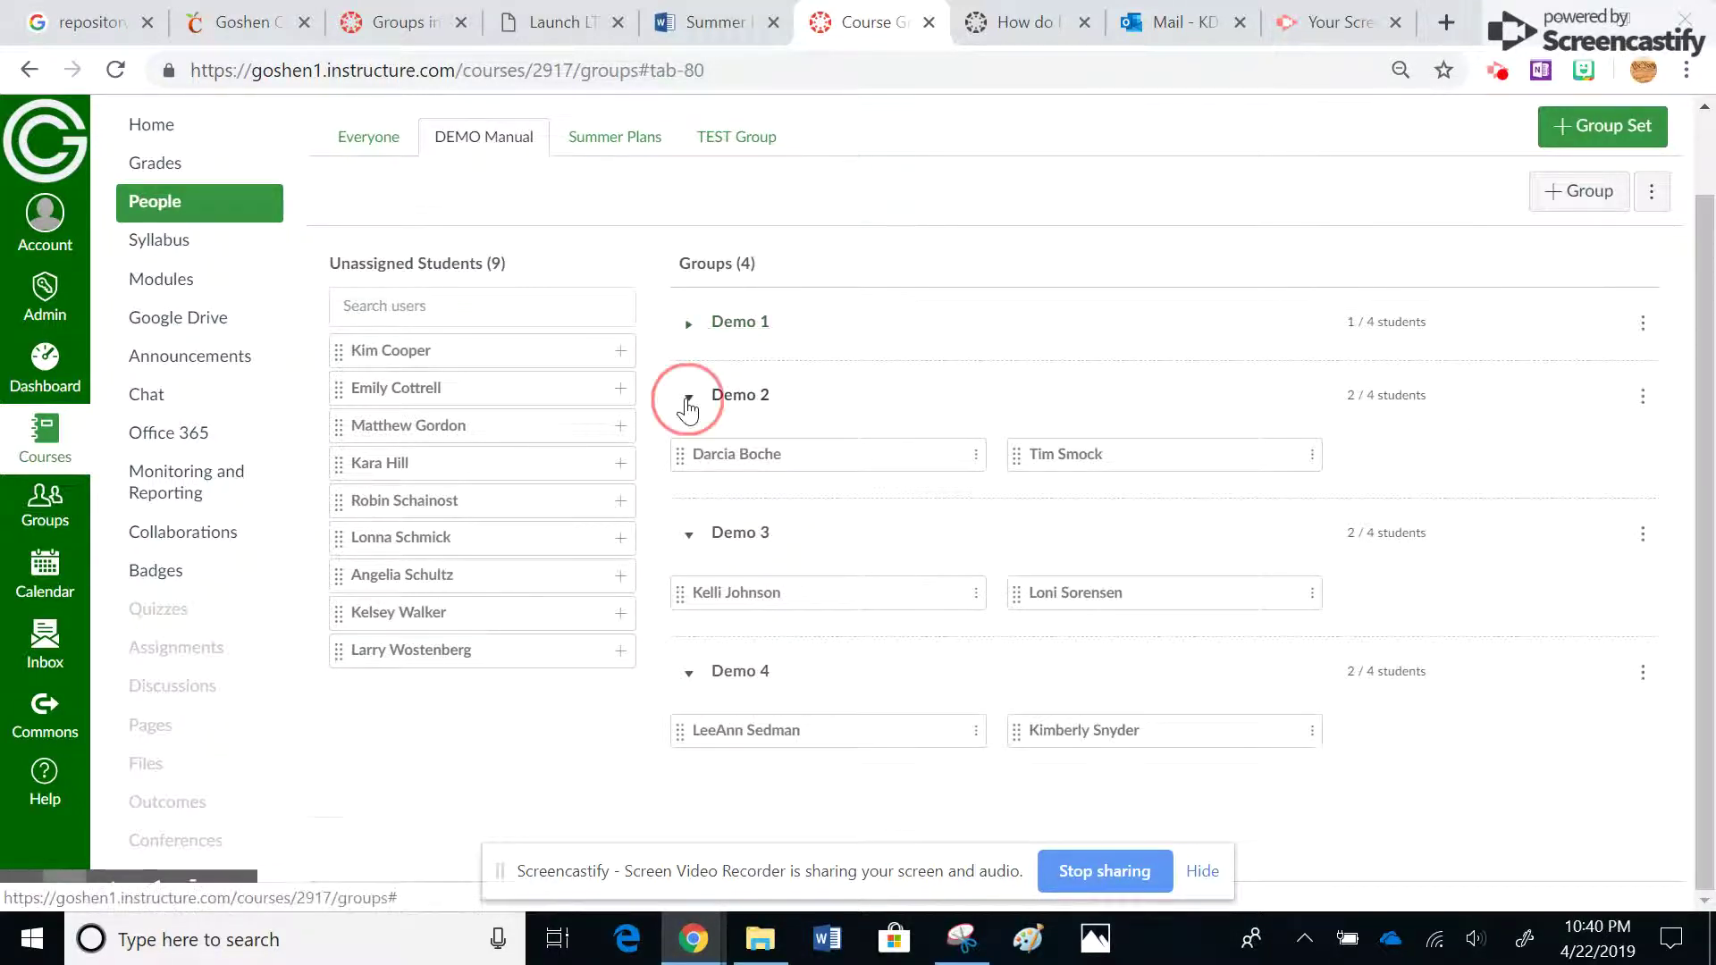
click(689, 469)
click(689, 543)
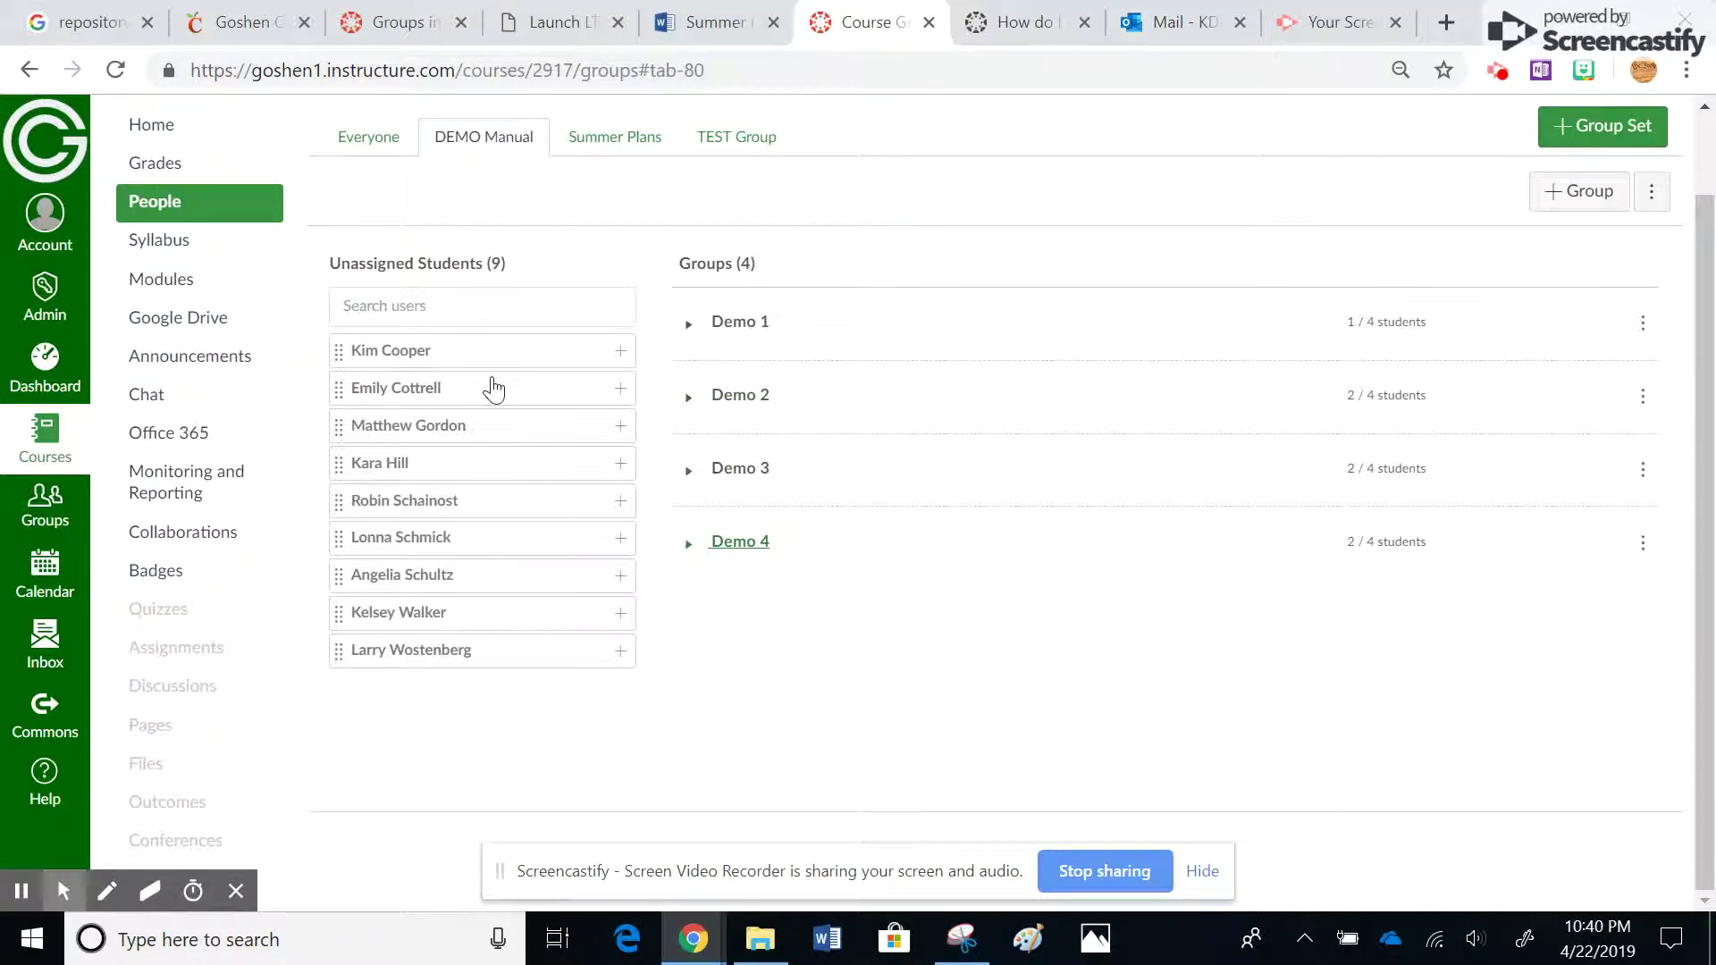
Step: Look over the Summer Plans and TEST Group sets, then go to the course's Assignments list
mouse_move(759, 938)
click(619, 136)
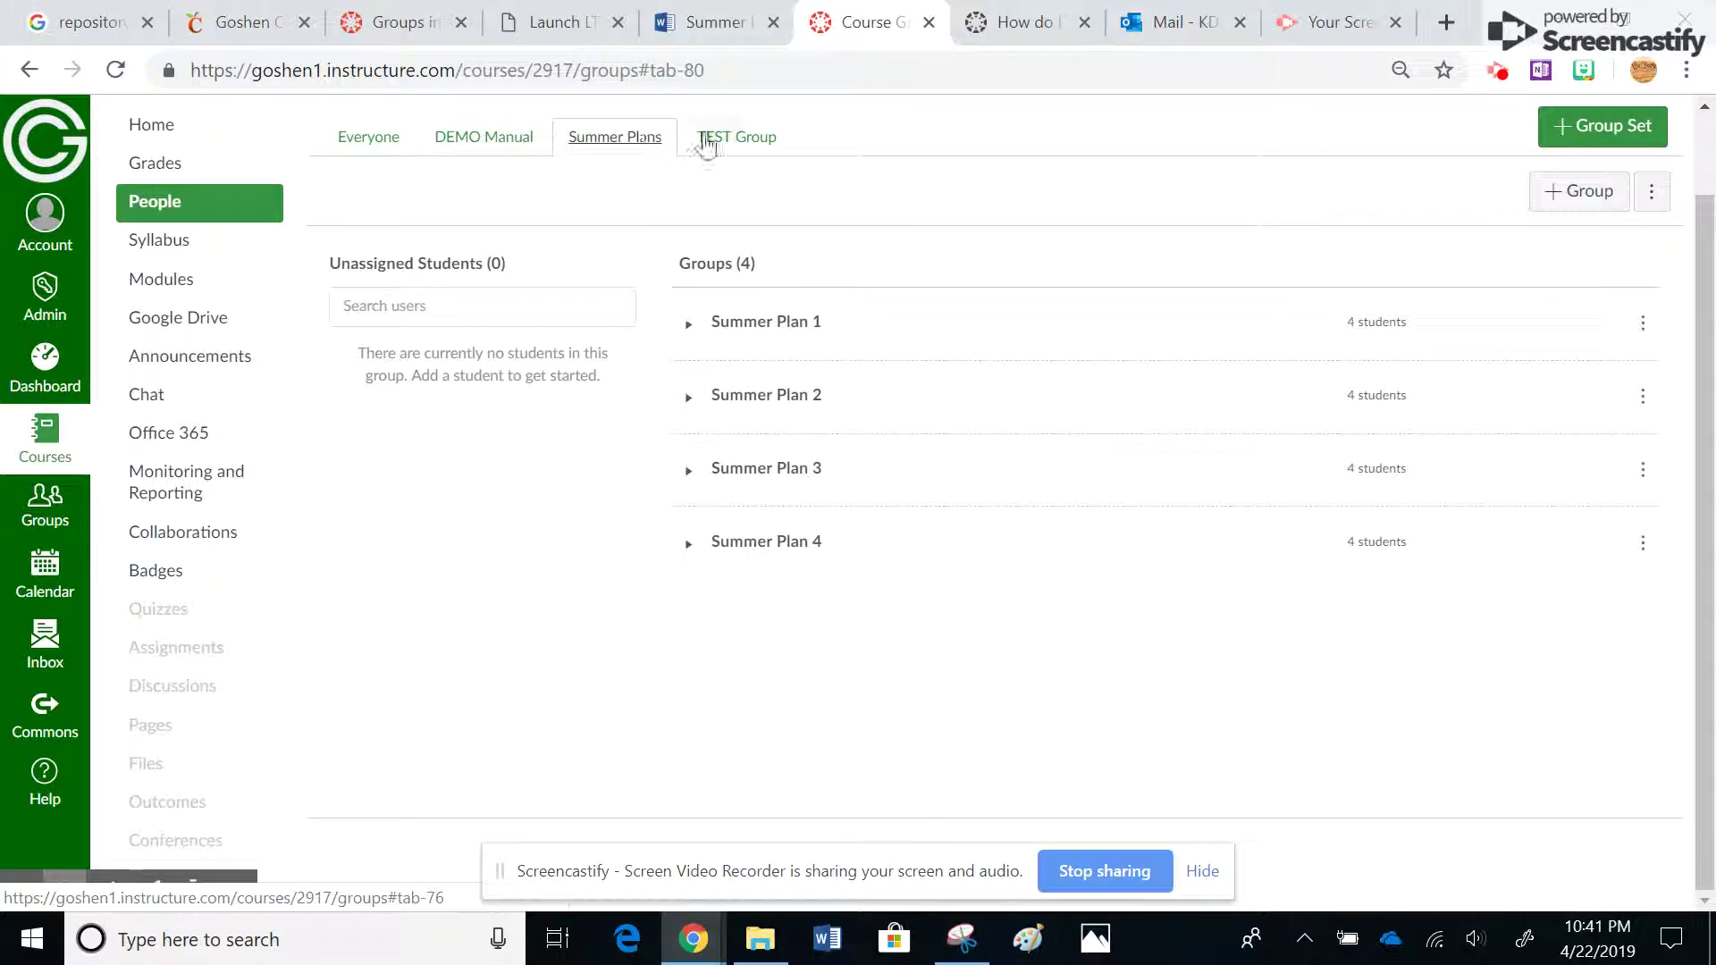
click(724, 139)
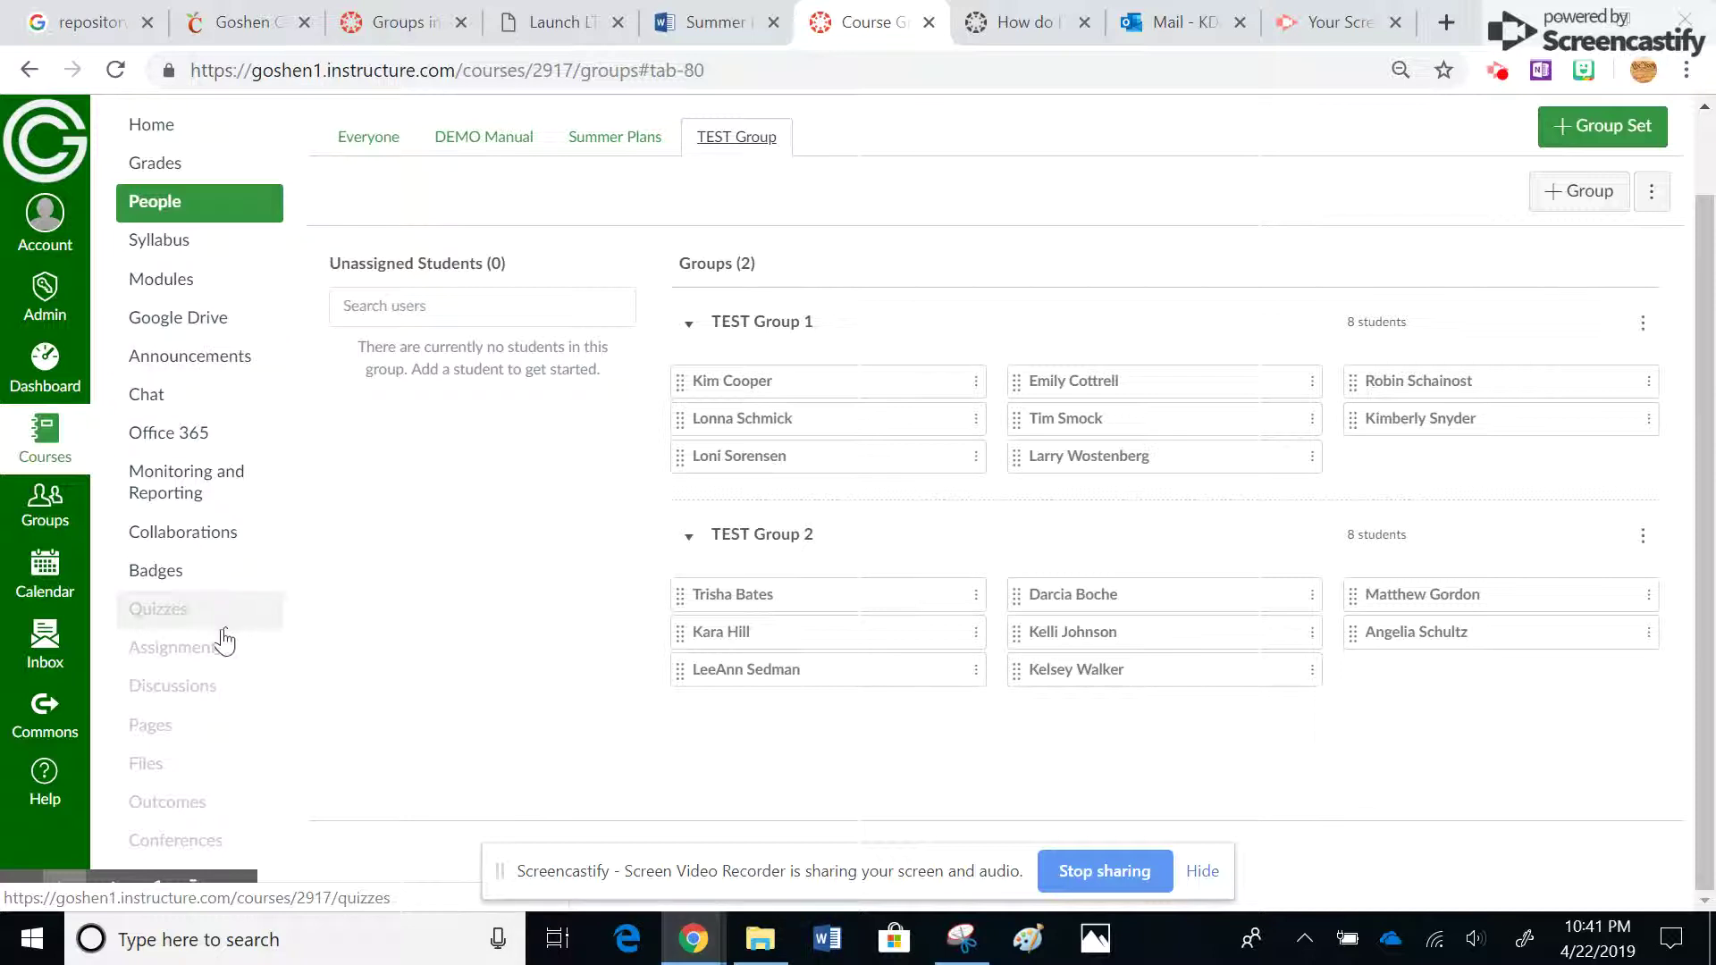
click(190, 650)
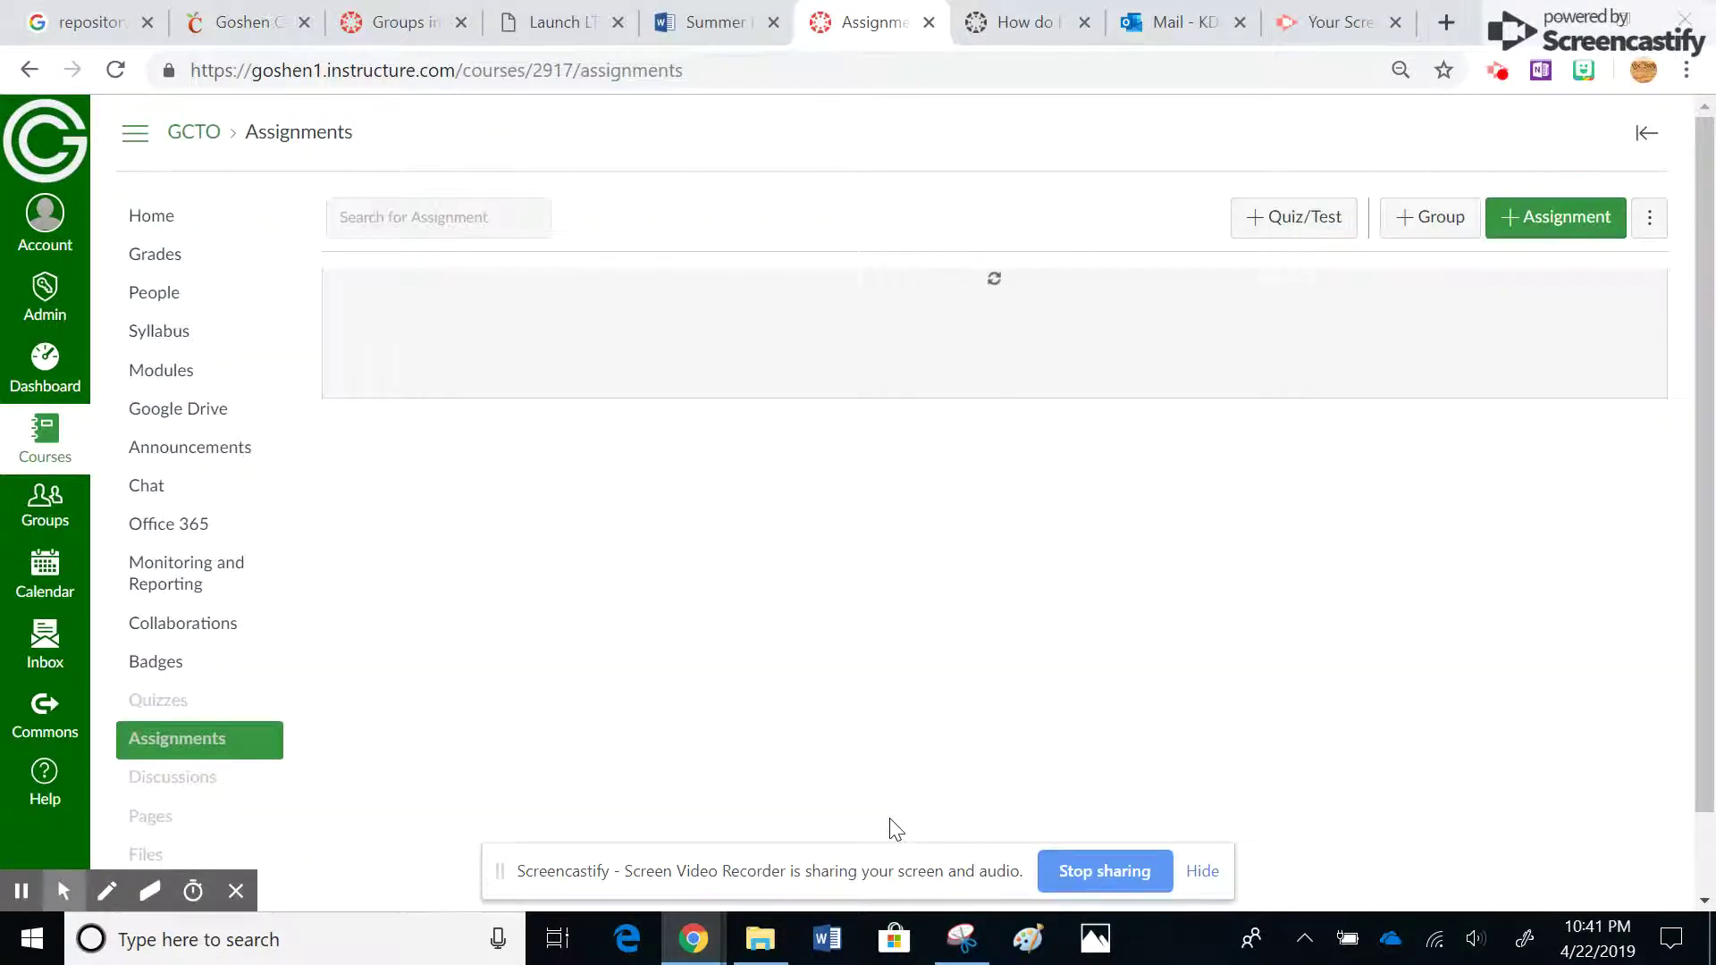
Step: Start a new assignment marked as a group assignment using the TEST Group set
click(1536, 223)
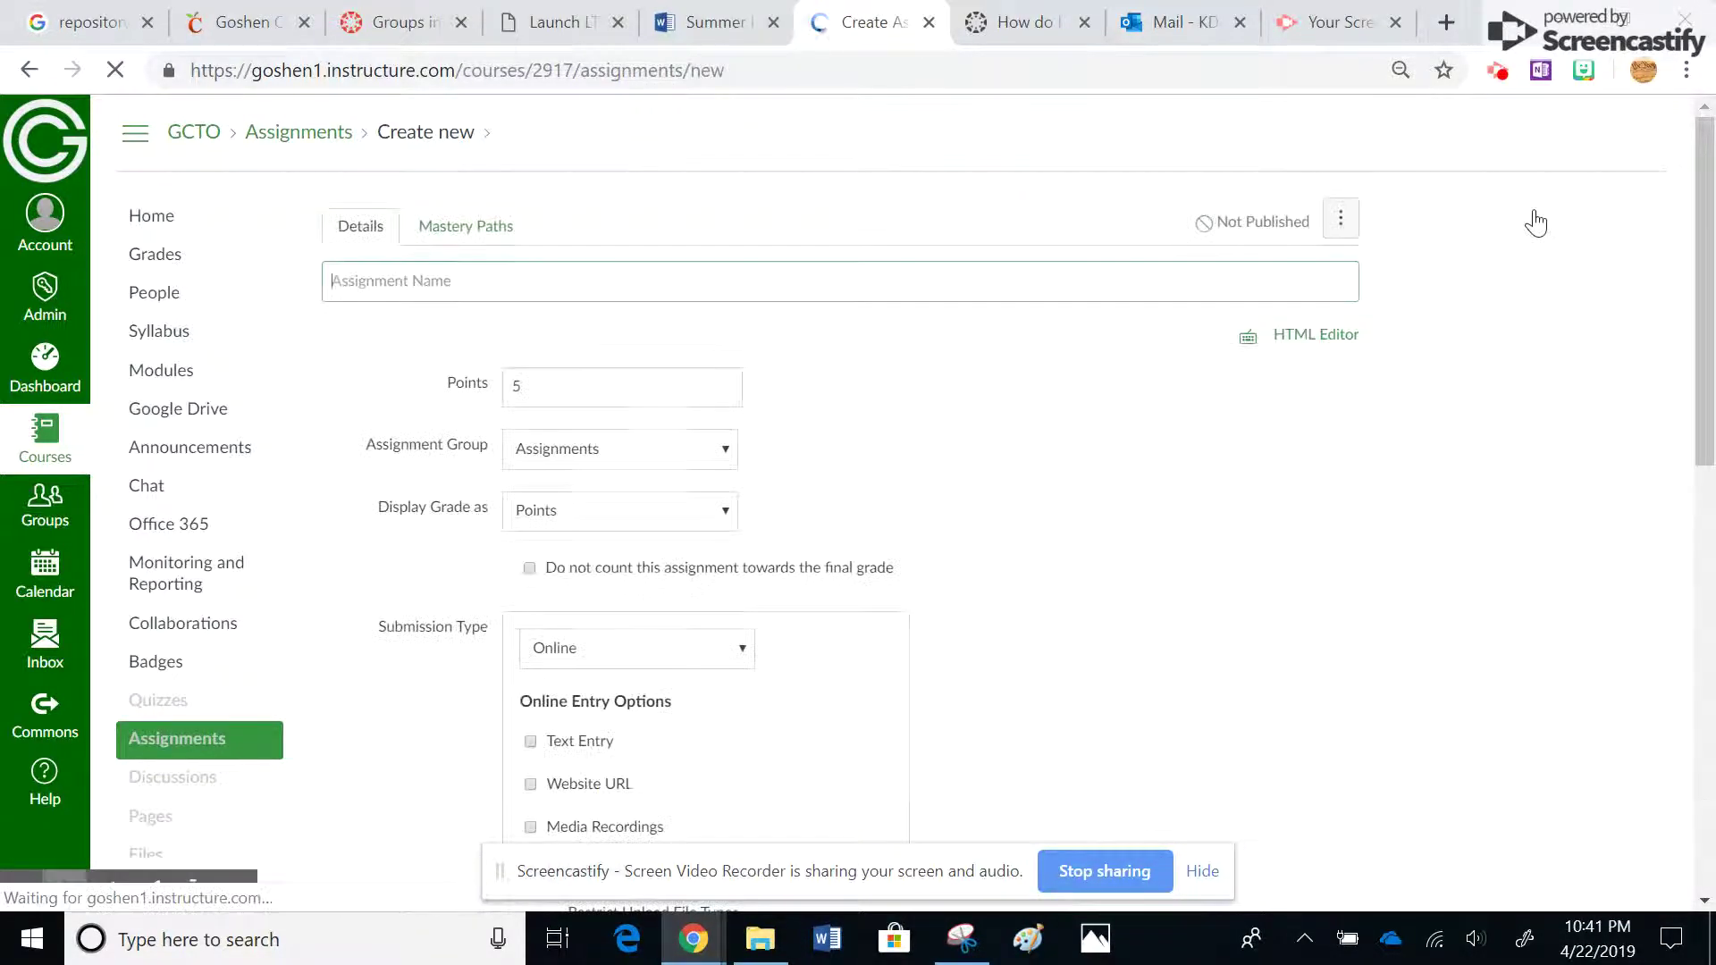
drag(1711, 205, 1705, 586)
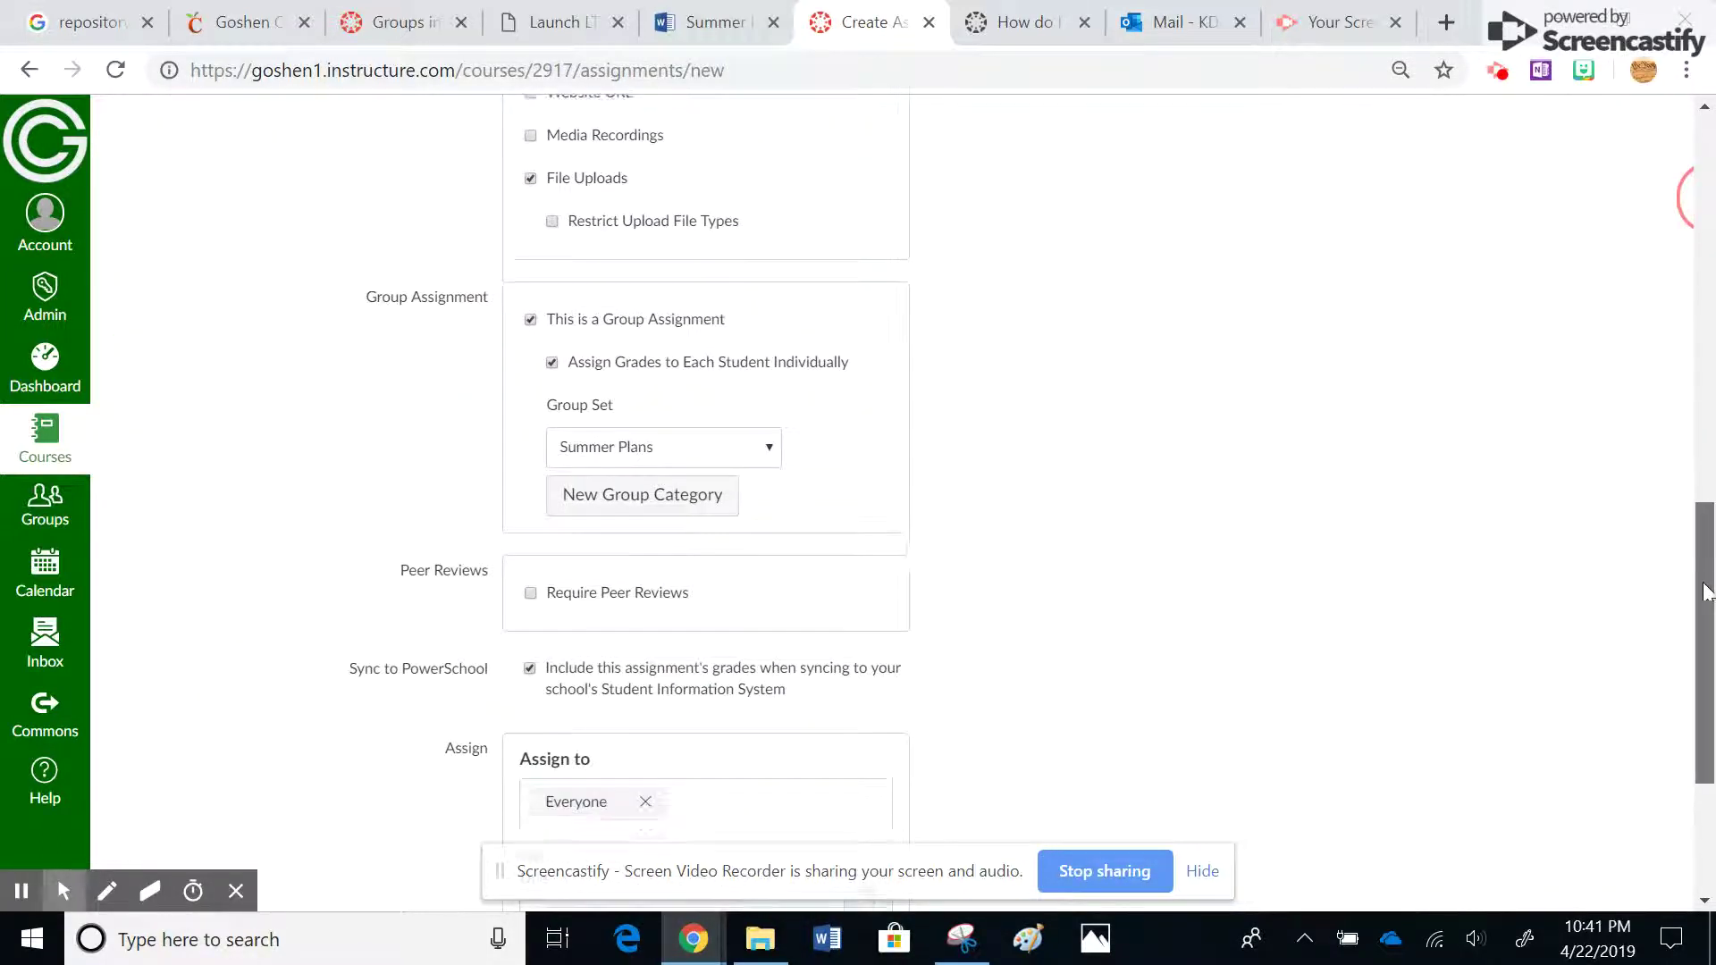
click(764, 457)
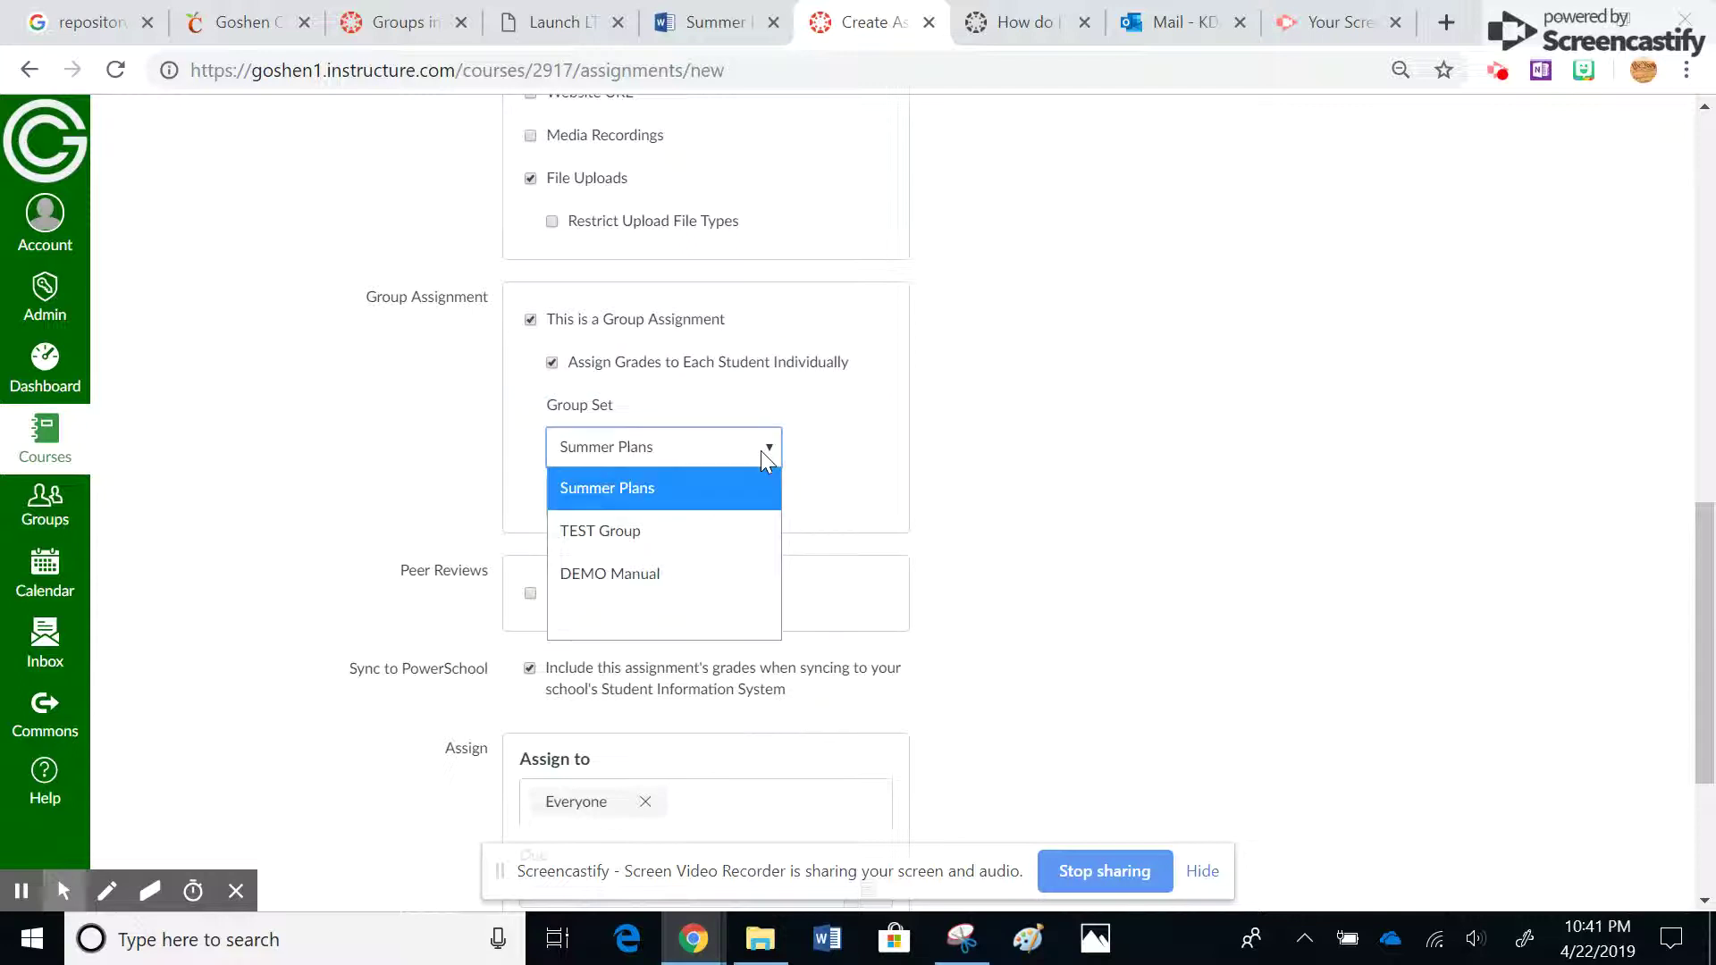
click(528, 322)
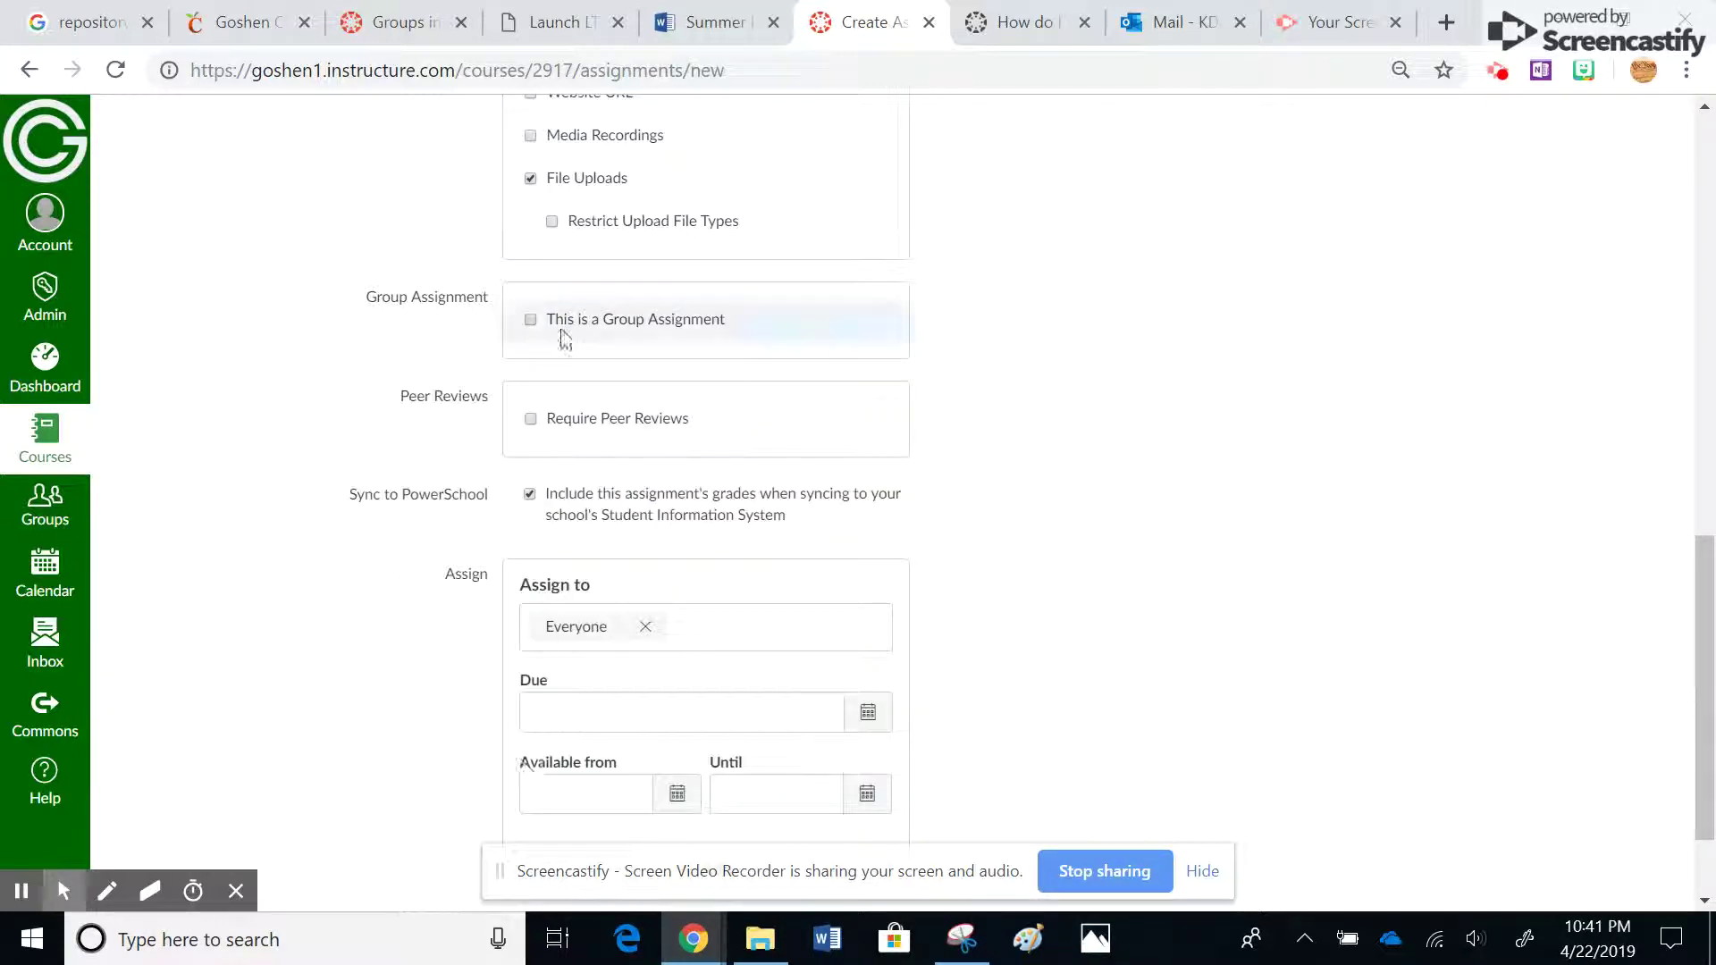
click(530, 322)
click(766, 456)
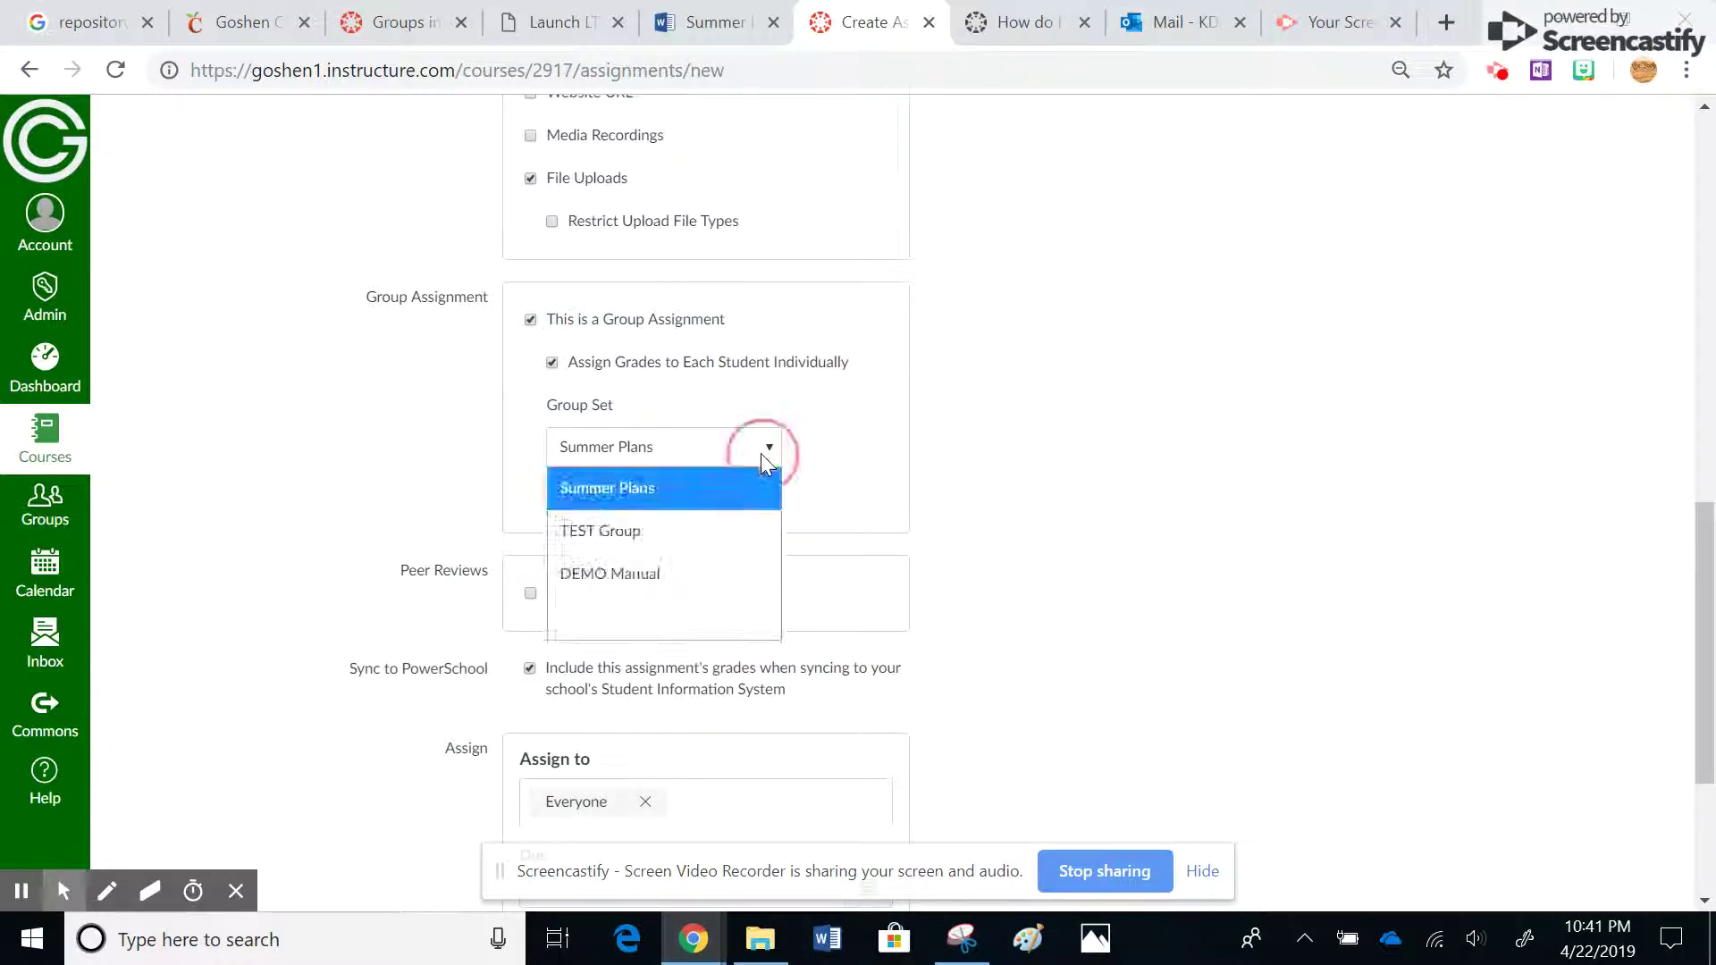
click(671, 534)
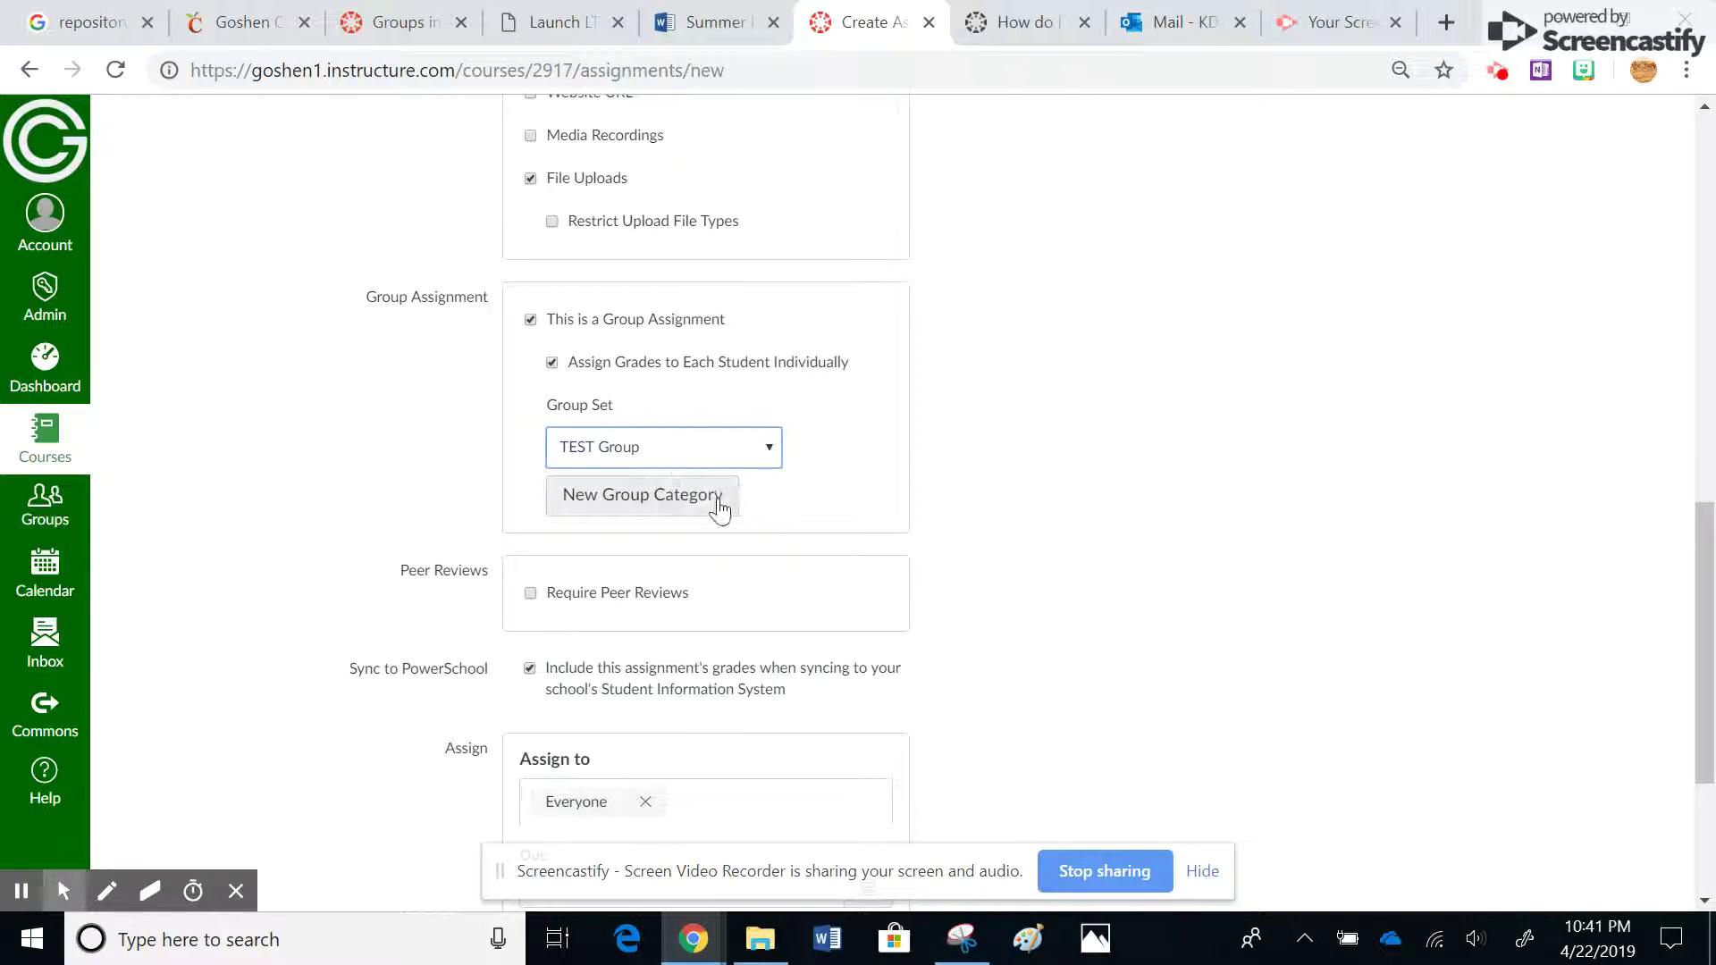
drag(1708, 603, 1699, 254)
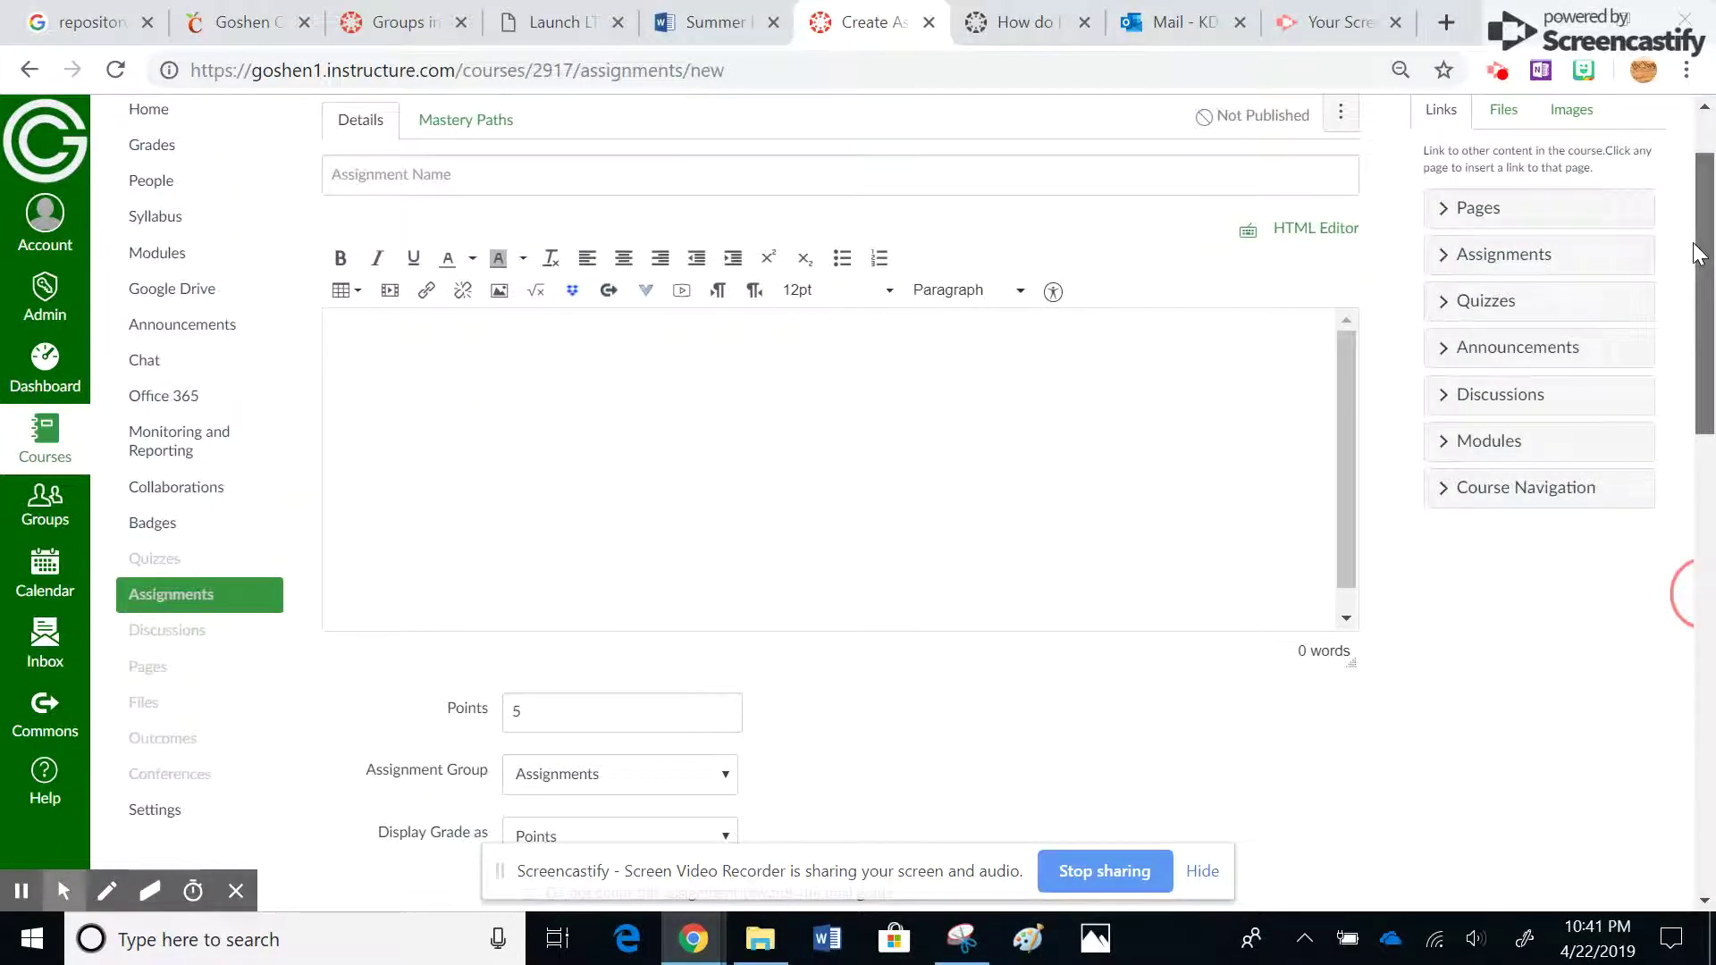
scroll(506, 340, down, 1)
Step: From Discussions, start a new discussion marked as a group discussion on the TEST Group set
click(175, 547)
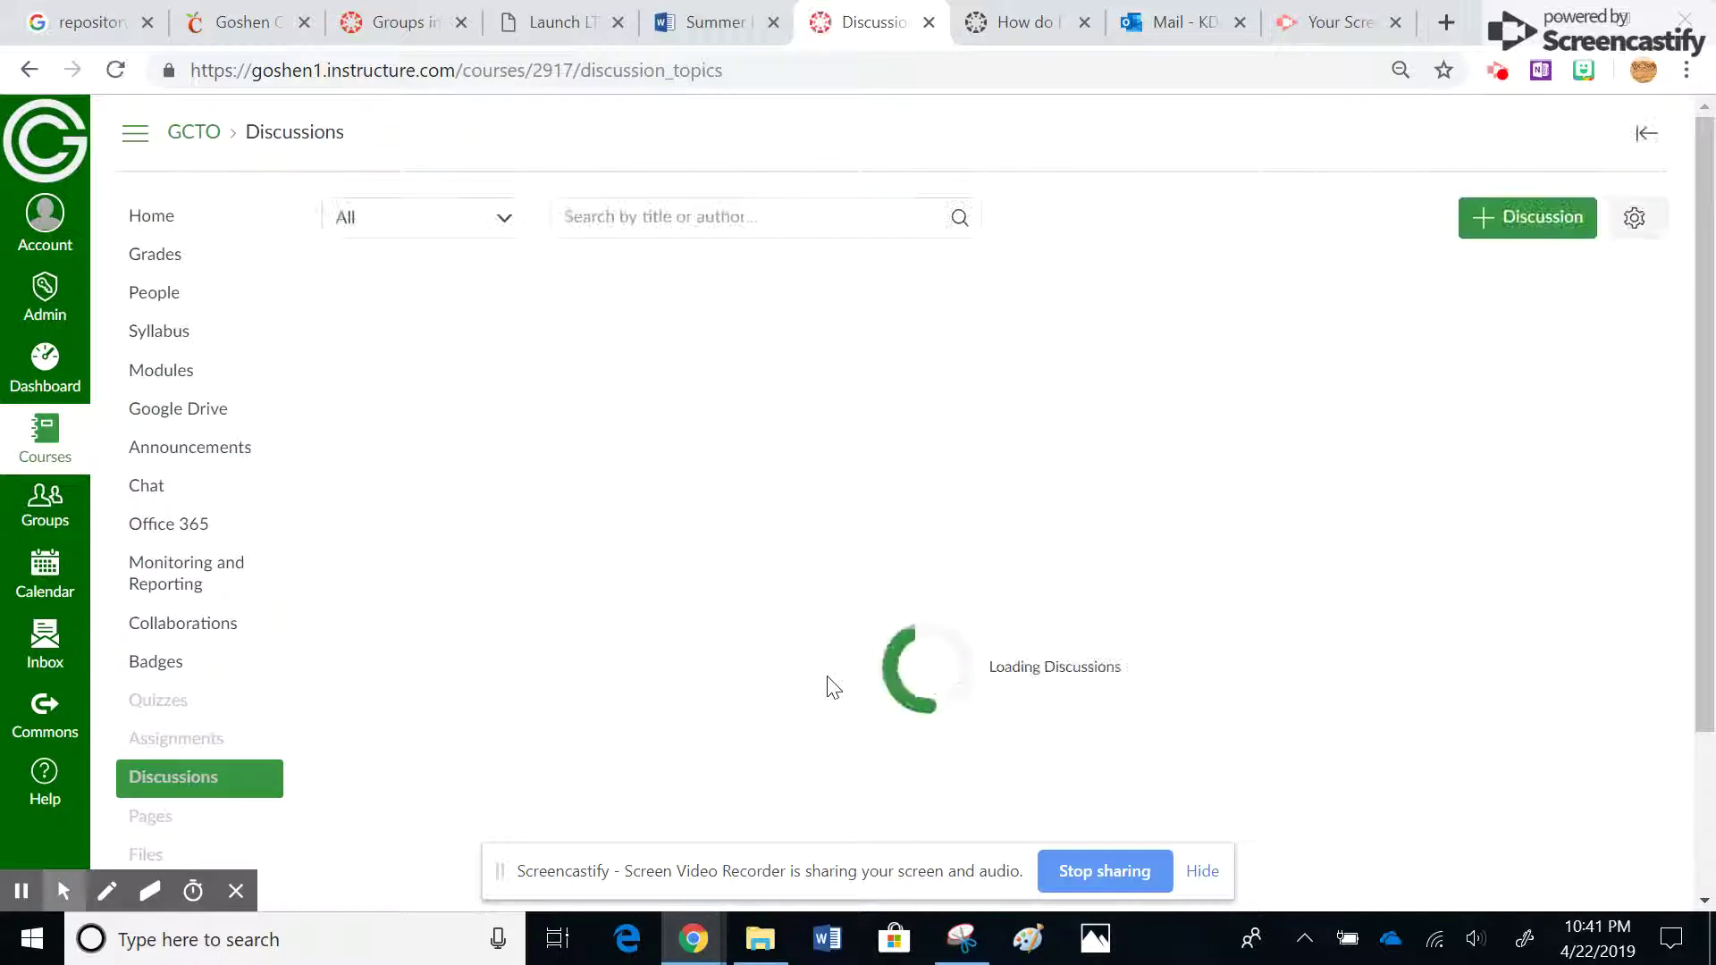
click(1509, 222)
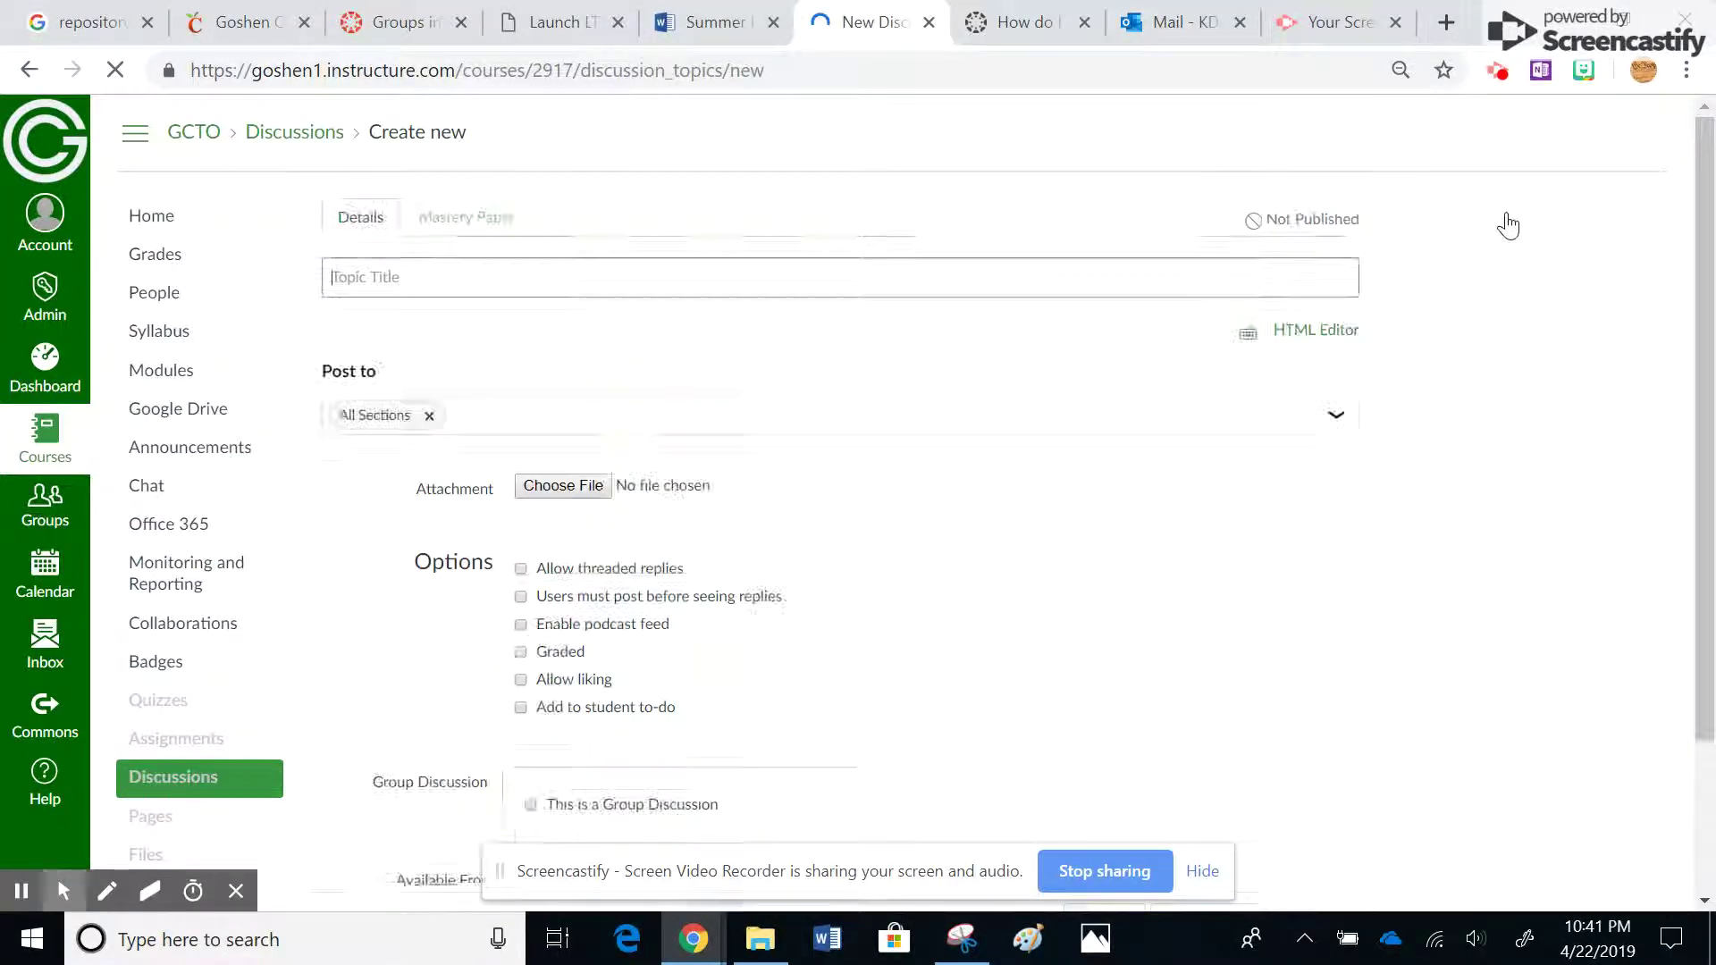
drag(1687, 255, 1709, 603)
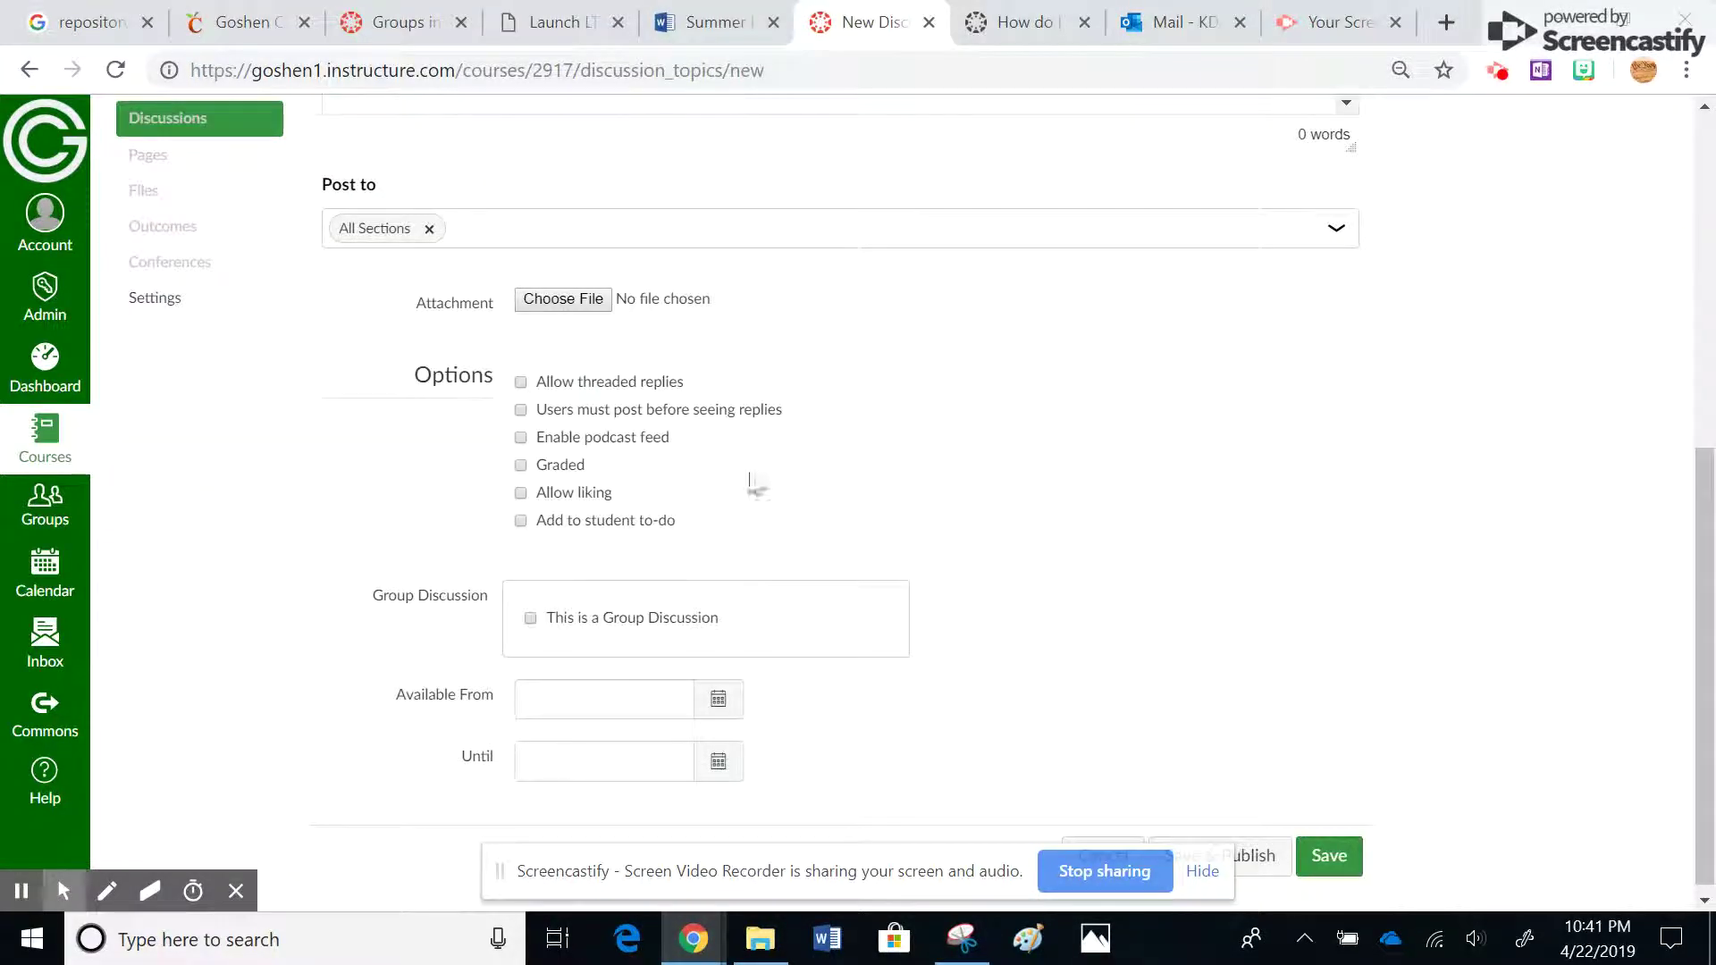
click(529, 625)
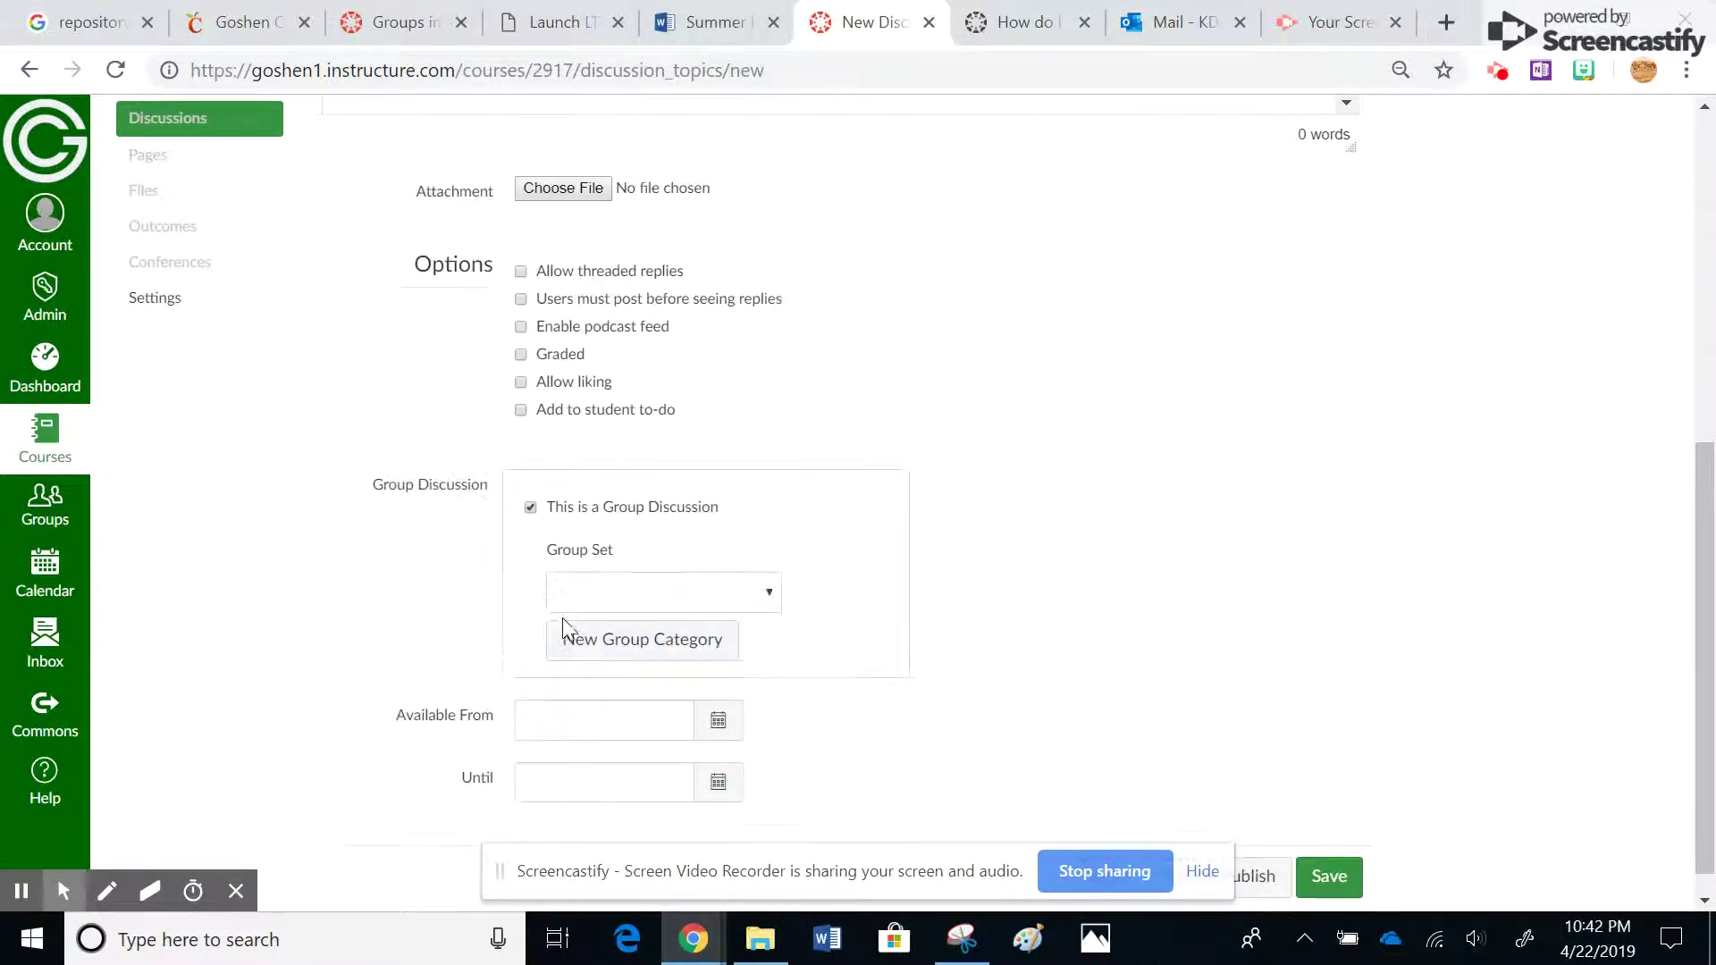
click(760, 608)
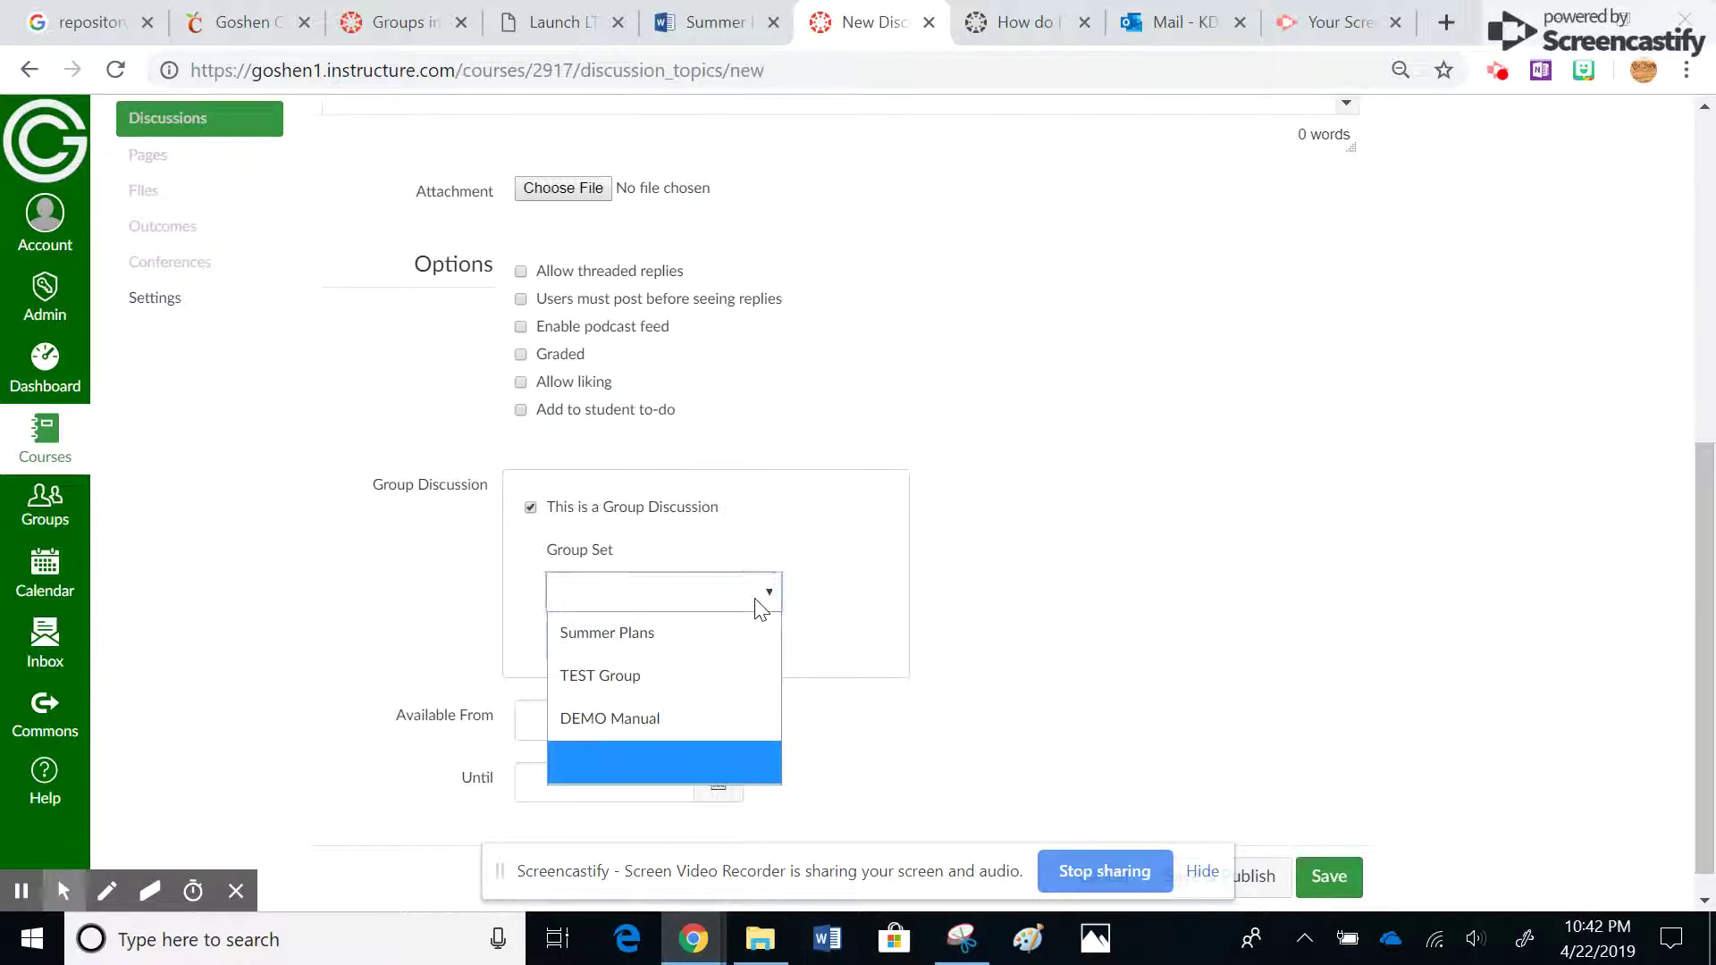
click(633, 681)
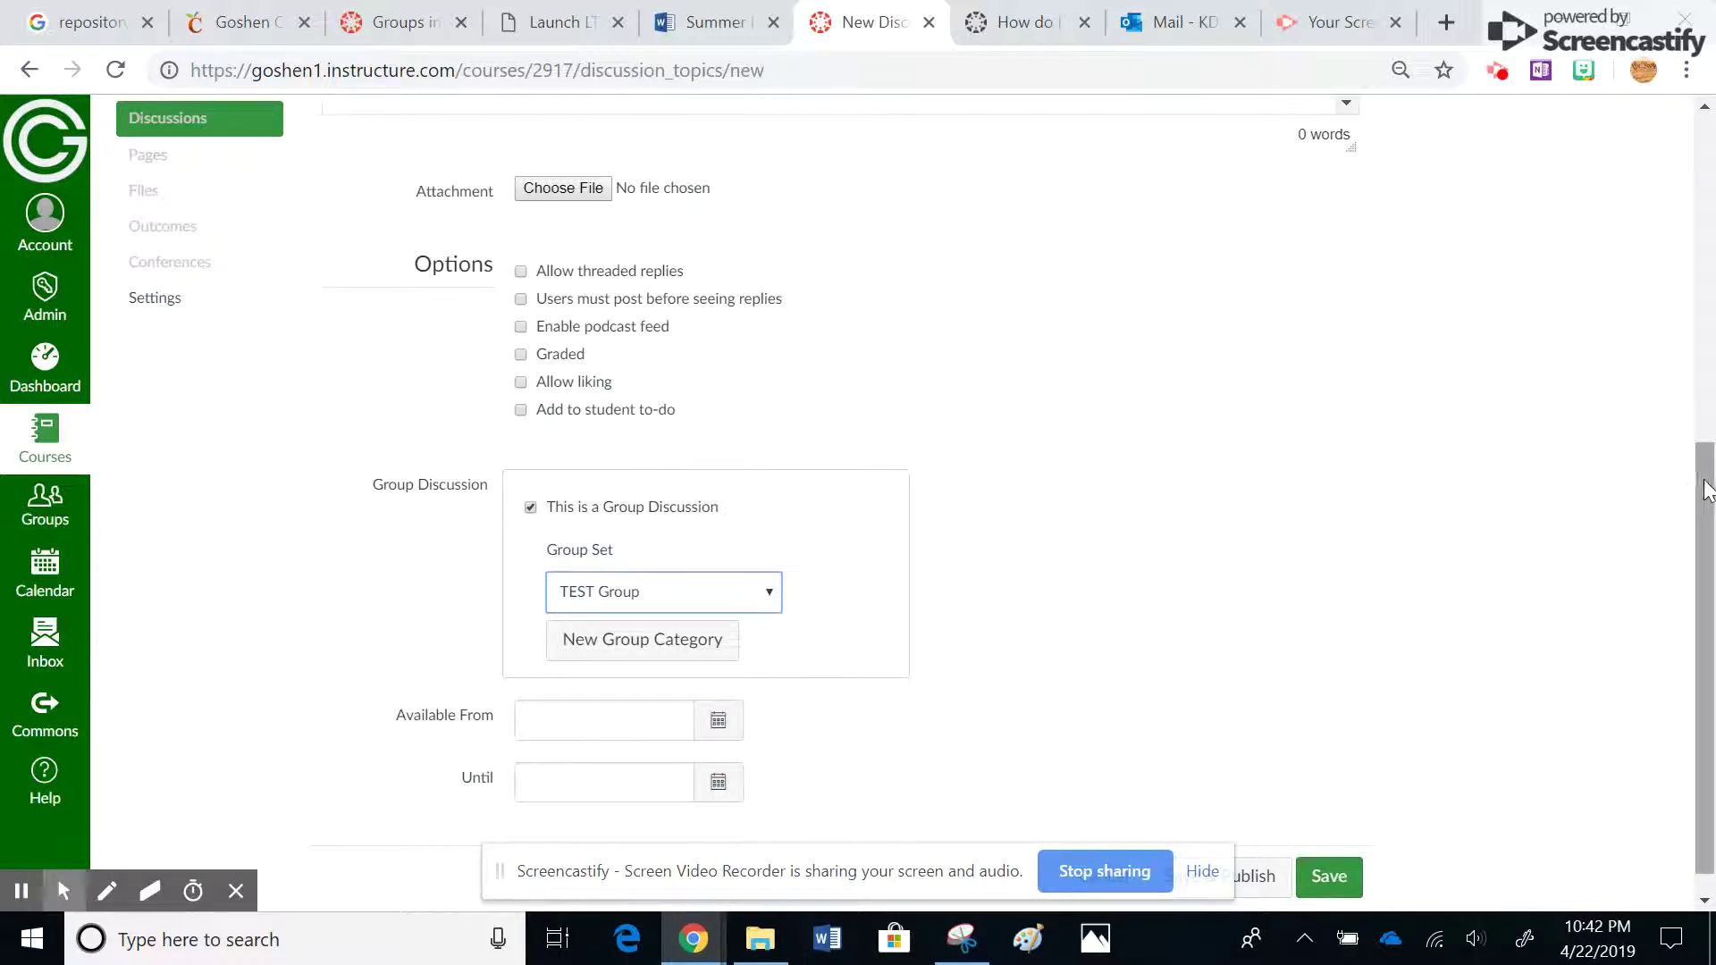
scroll(1701, 479, down, 1)
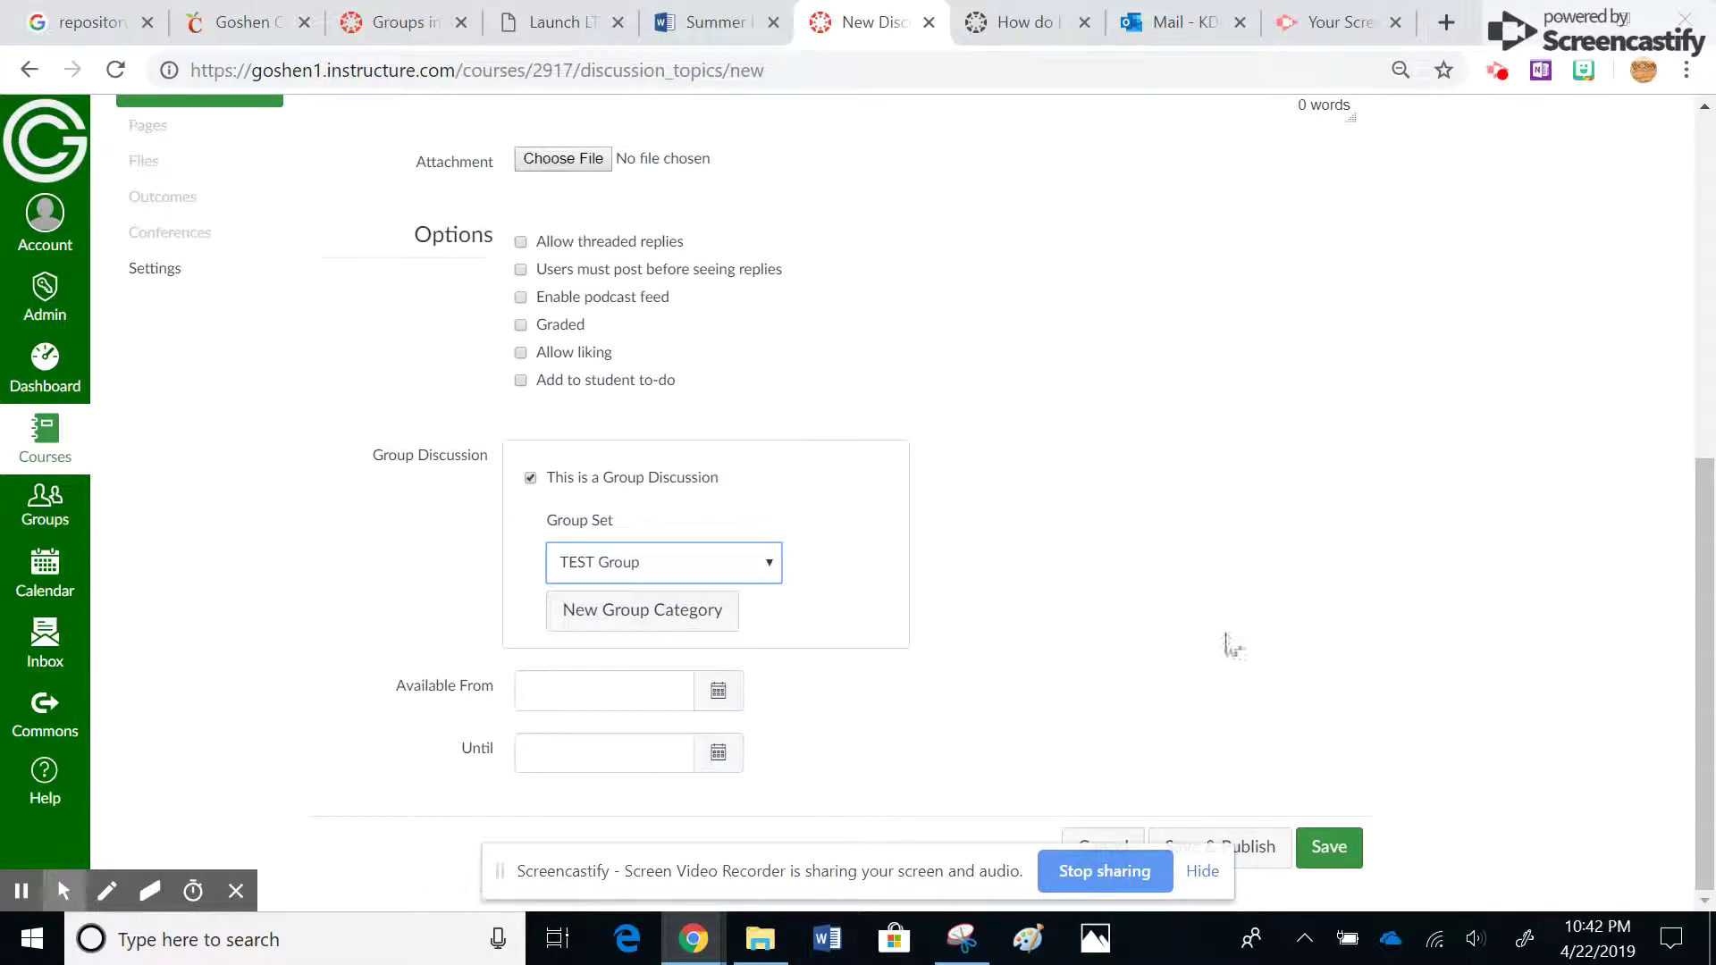
mouse_move(1707, 652)
mouse_down()
mouse_move(1709, 361)
mouse_move(1709, 630)
mouse_up()
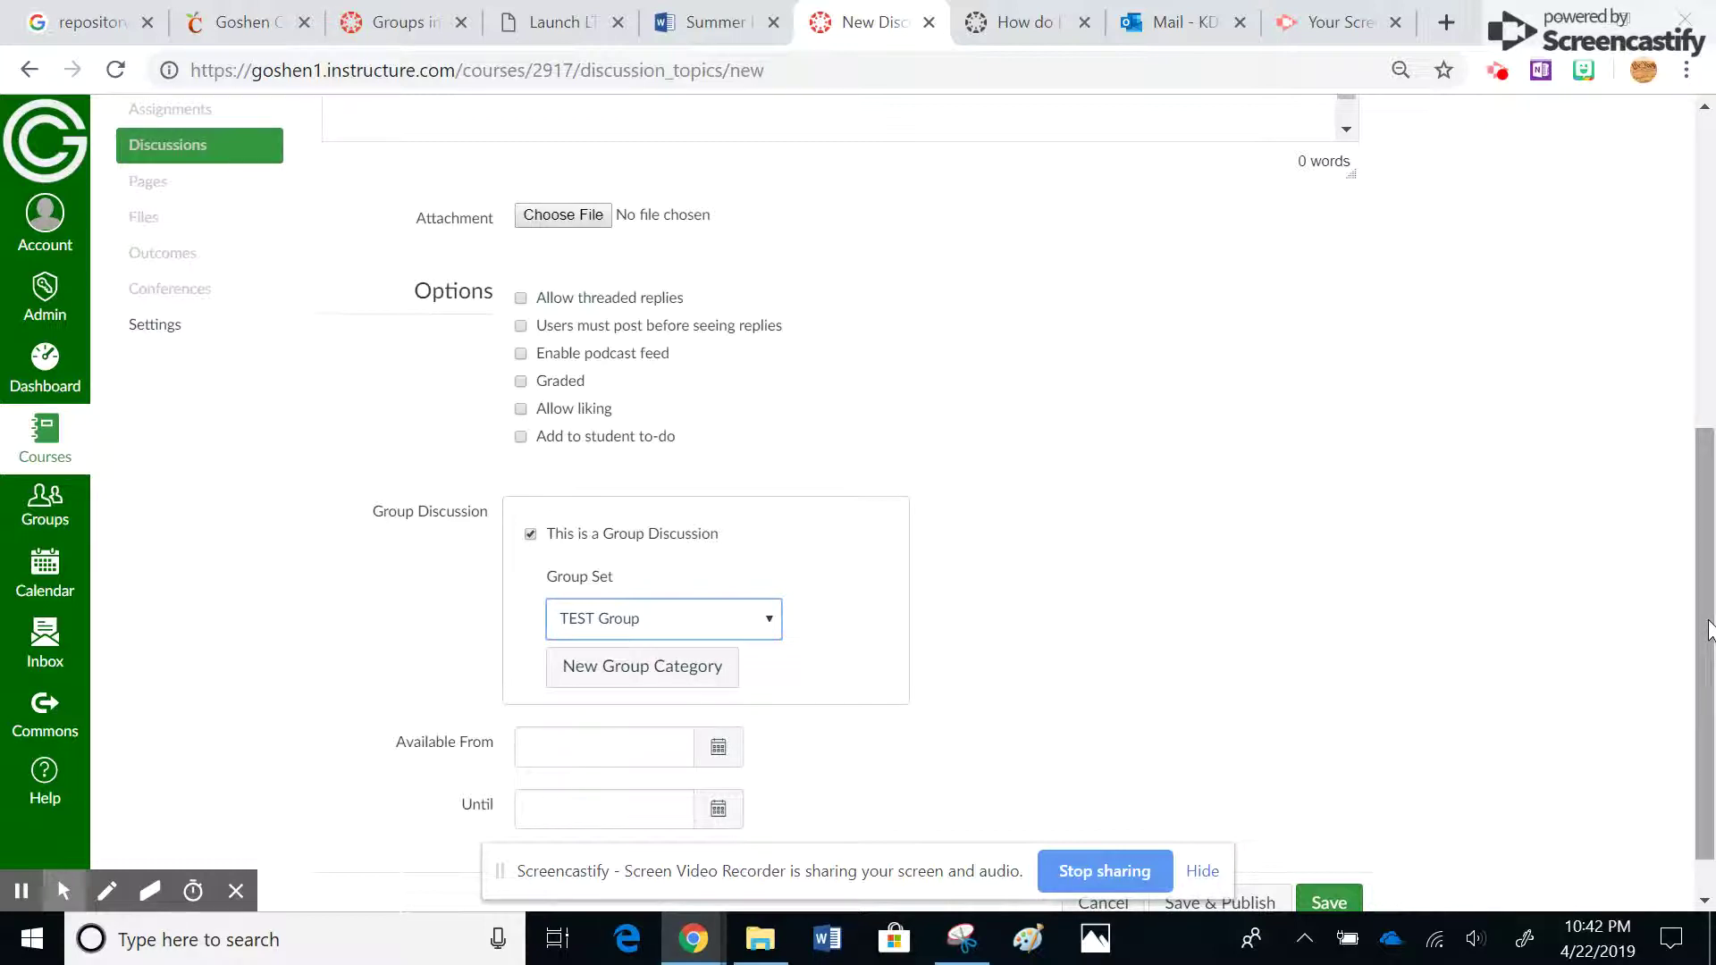
drag(1709, 625, 1709, 313)
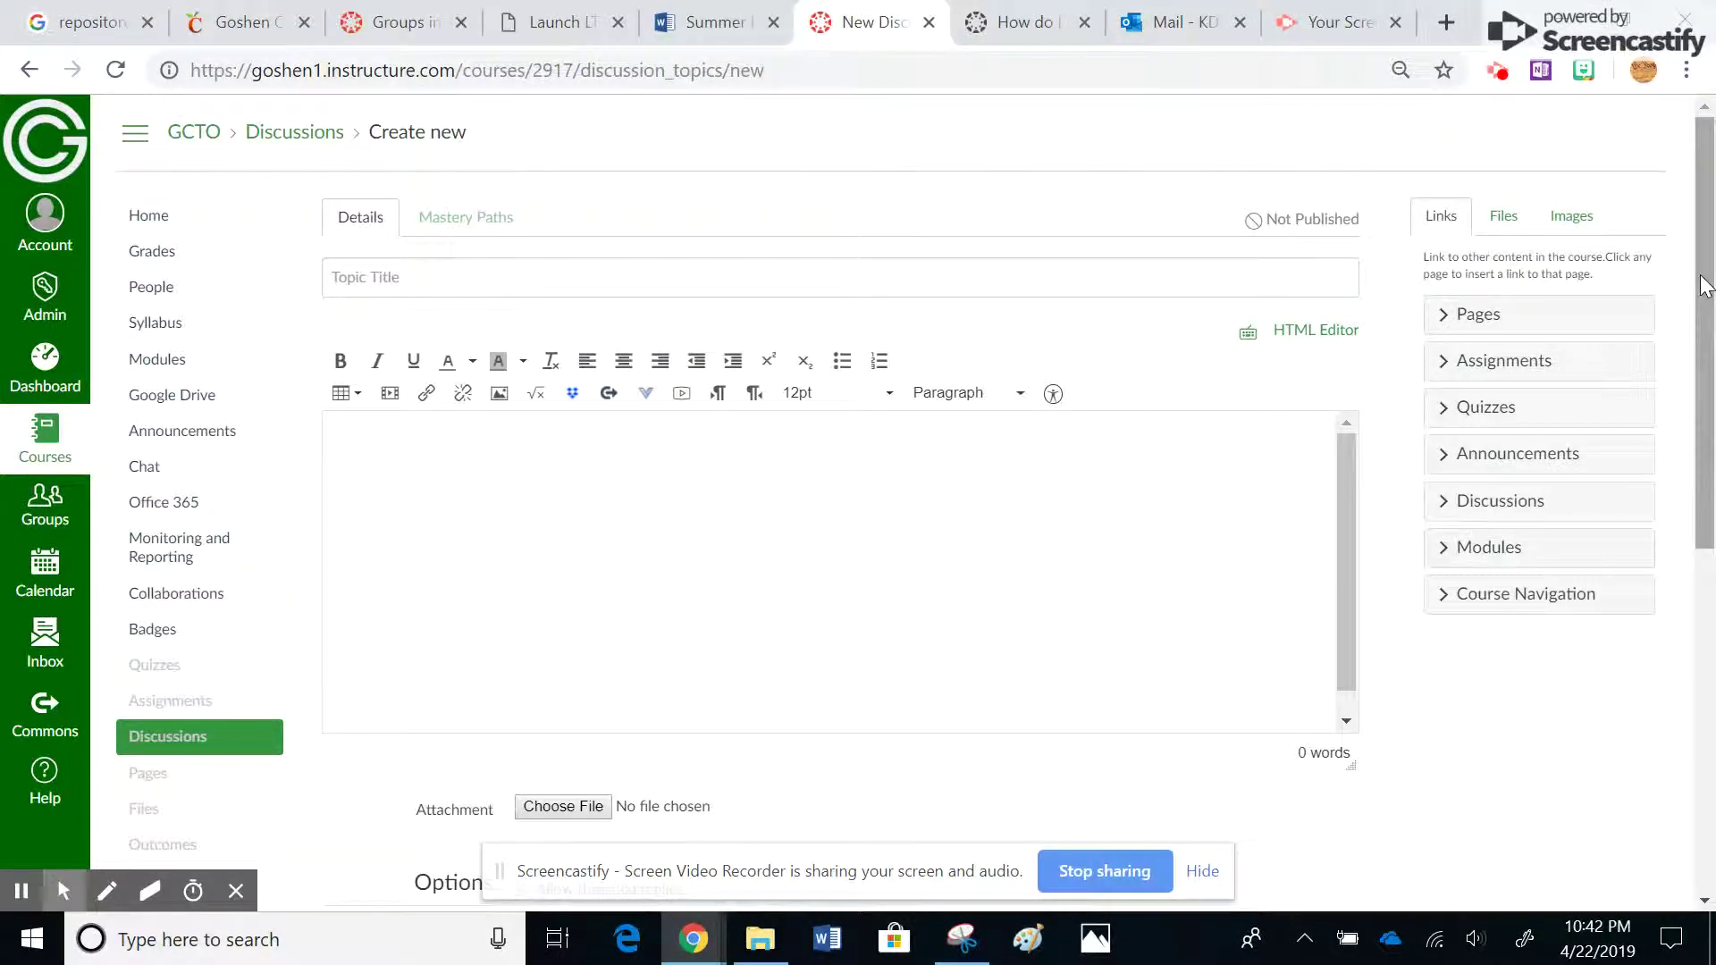